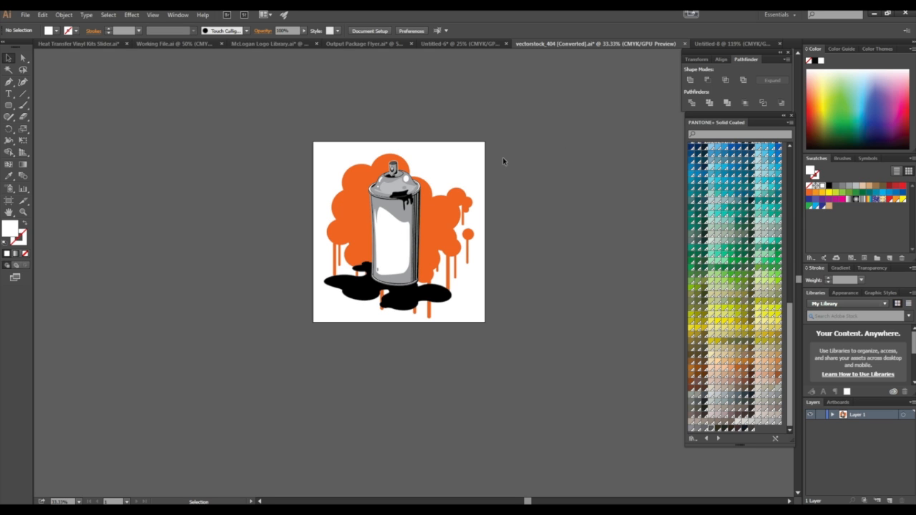
Step: Examine the spray can artwork up close and select its white background rectangle
{"action": "key", "text": "z"}
{"action": "left_click_drag", "start_coordinate": [354, 304], "coordinate": [454, 231]}
{"action": "key", "text": "space"}
{"action": "left_click_drag", "start_coordinate": [373, 242], "coordinate": [432, 211]}
{"action": "key", "text": "space"}
{"action": "left_click_drag", "start_coordinate": [481, 193], "coordinate": [475, 209]}
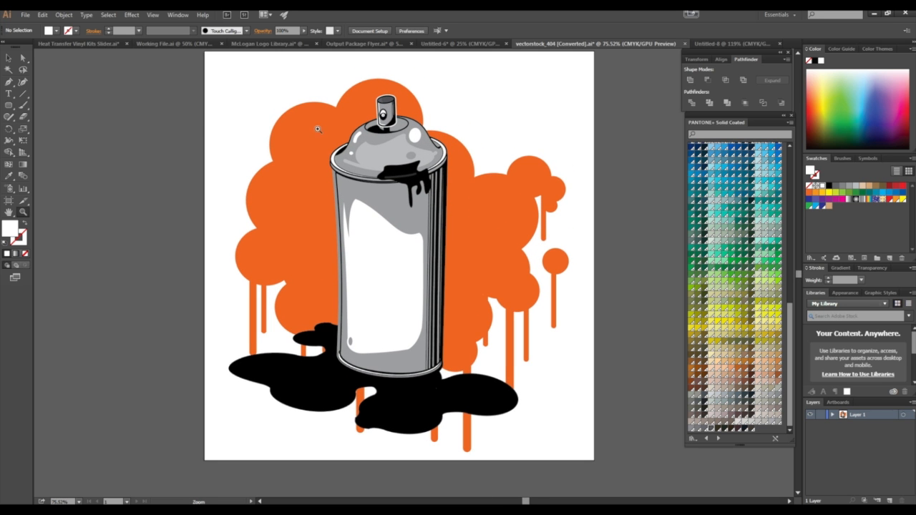
{"action": "left_click", "coordinate": [9, 59]}
{"action": "left_click", "coordinate": [583, 93]}
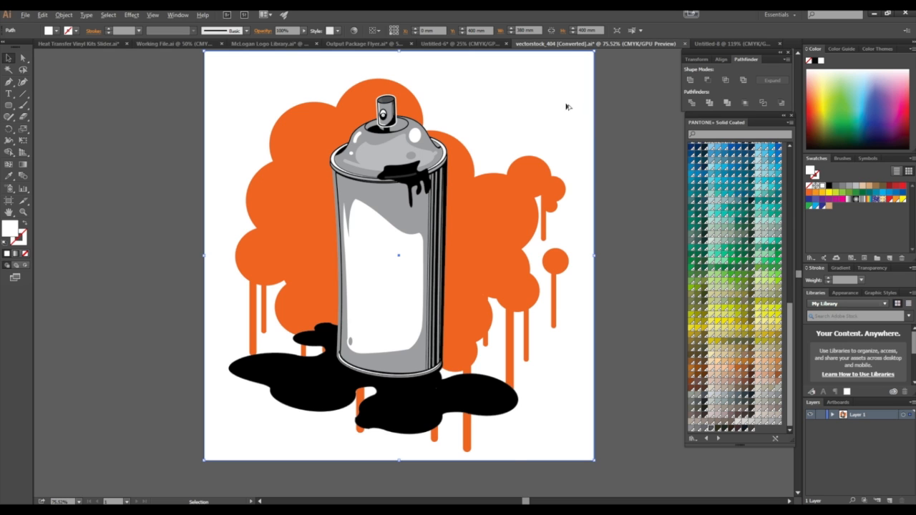
Step: Inspect the vector paths by selecting the white background and the entire artwork, and clear the selection
{"action": "scroll", "coordinate": [568, 107], "scroll_direction": "down", "scroll_amount": 2, "text": "alt"}
{"action": "scroll", "coordinate": [566, 108], "scroll_direction": "up", "scroll_amount": 2}
{"action": "left_click", "coordinate": [613, 114]}
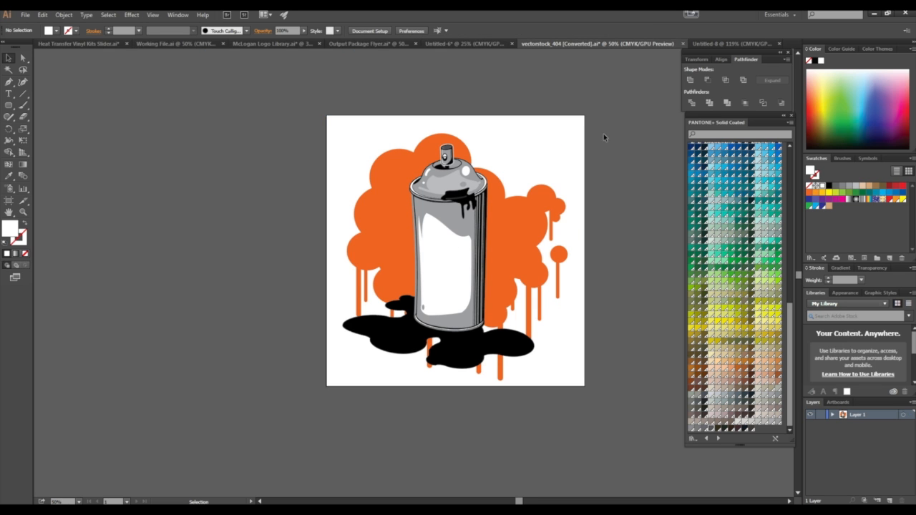
{"action": "left_click", "coordinate": [559, 136]}
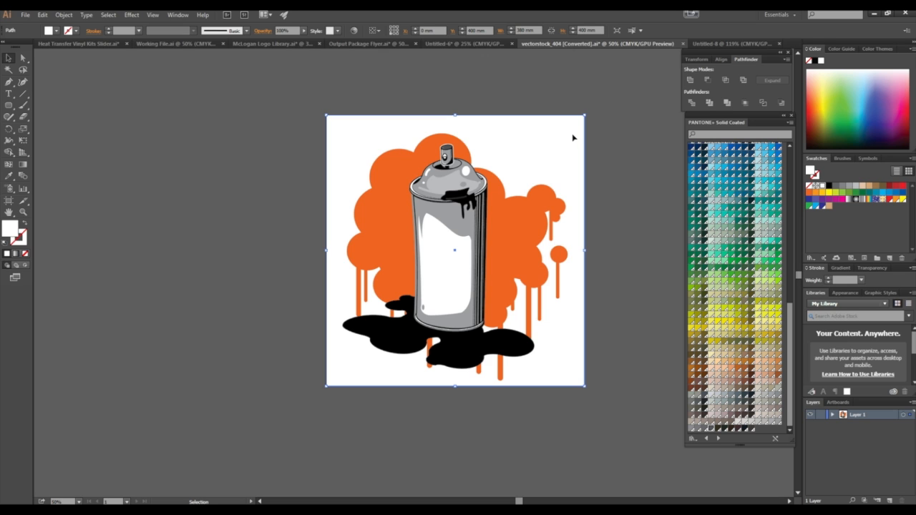
{"action": "key", "text": "ctrl+a"}
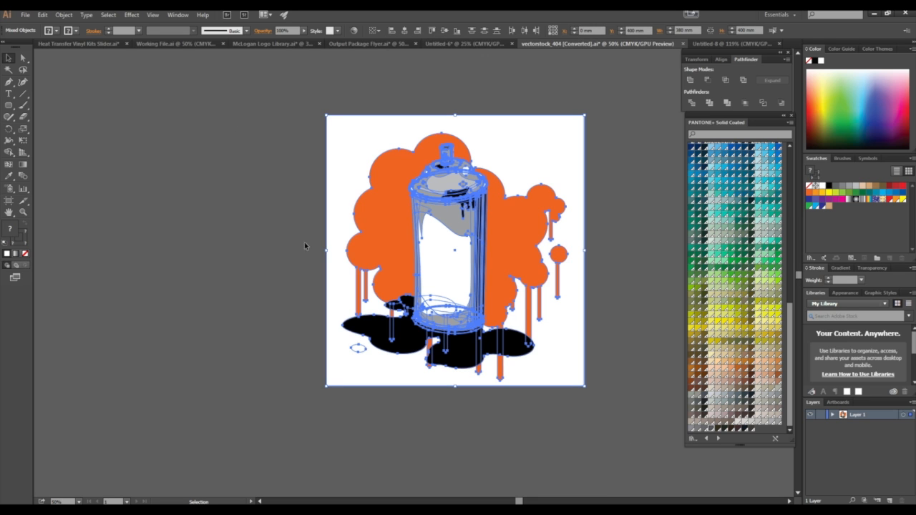
{"action": "left_click", "coordinate": [388, 404]}
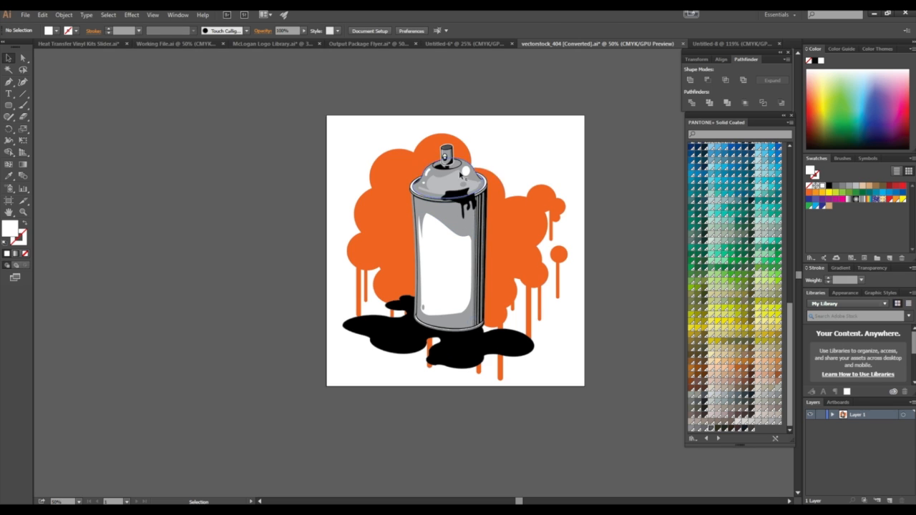
{"action": "left_click", "coordinate": [552, 180]}
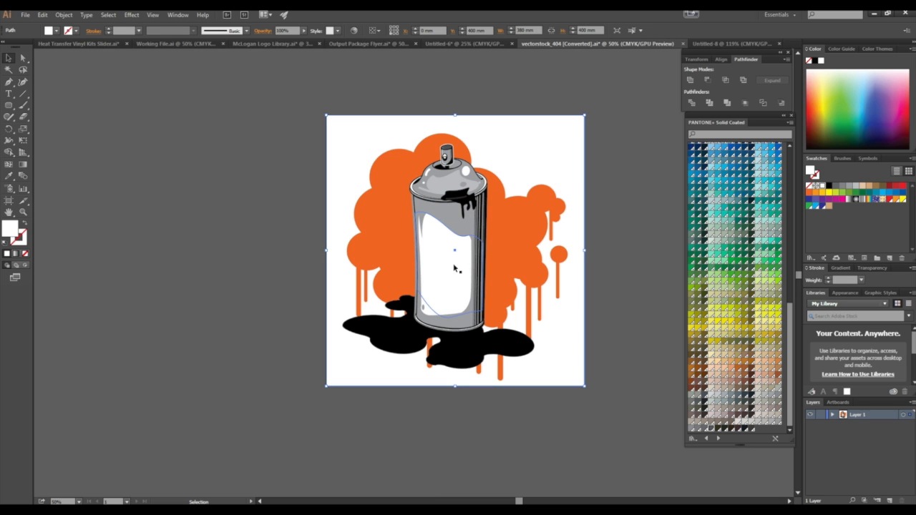
{"action": "left_click", "coordinate": [455, 410]}
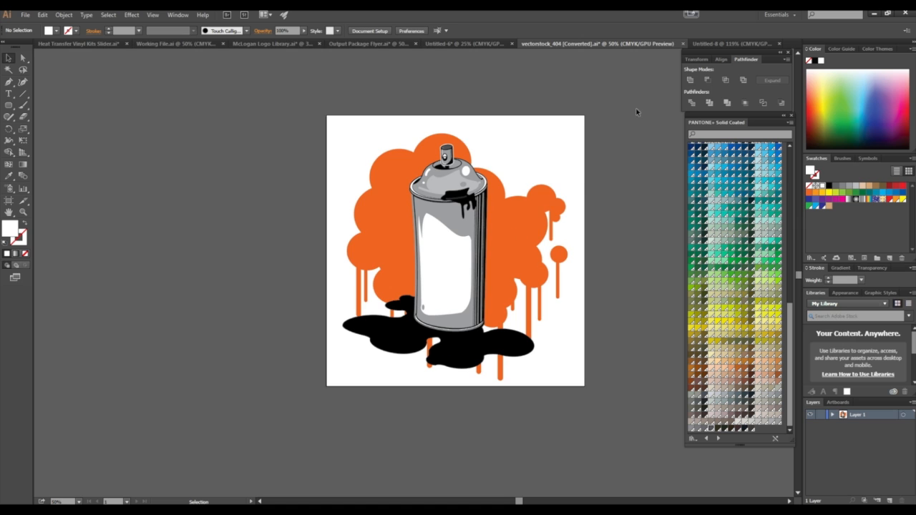
Step: Display the artwork as outlines to check its paths, and switch the display to Preview on CPU
{"action": "key", "text": "ctrl+y"}
{"action": "key", "text": "v"}
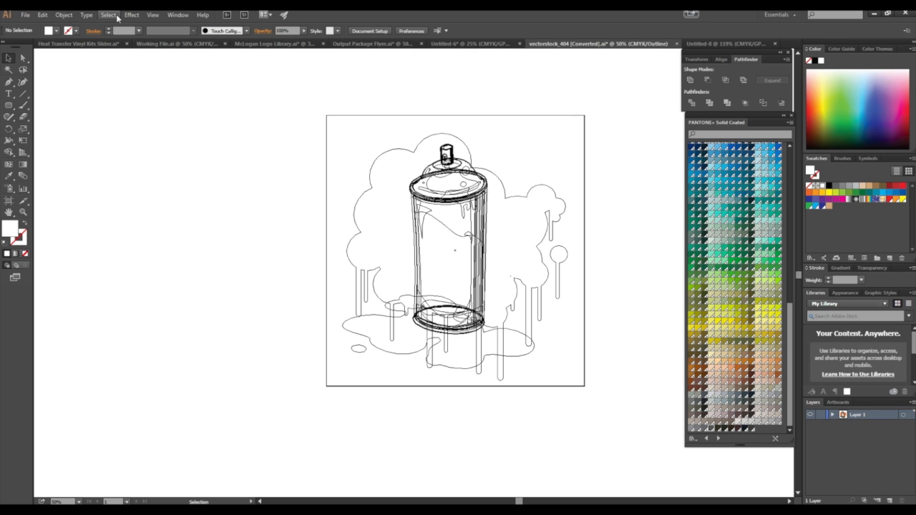
{"action": "left_click", "coordinate": [152, 15]}
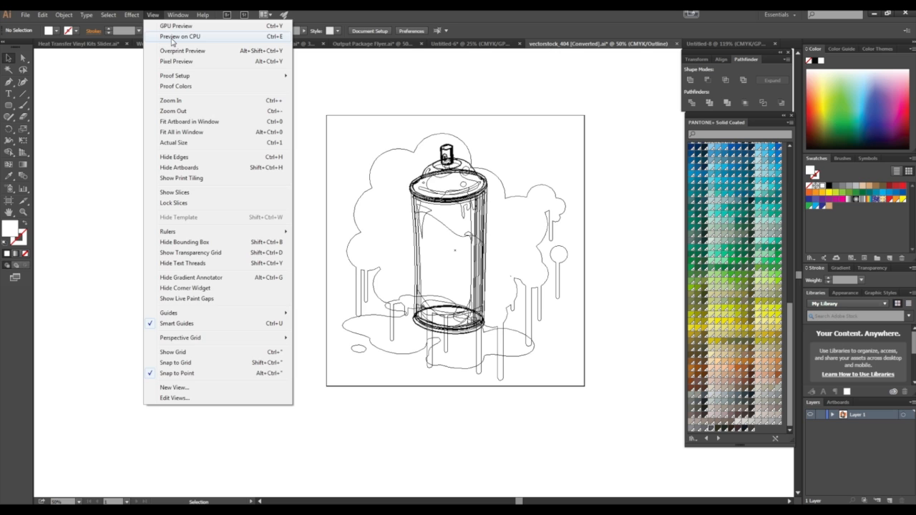
{"action": "left_click", "coordinate": [172, 37]}
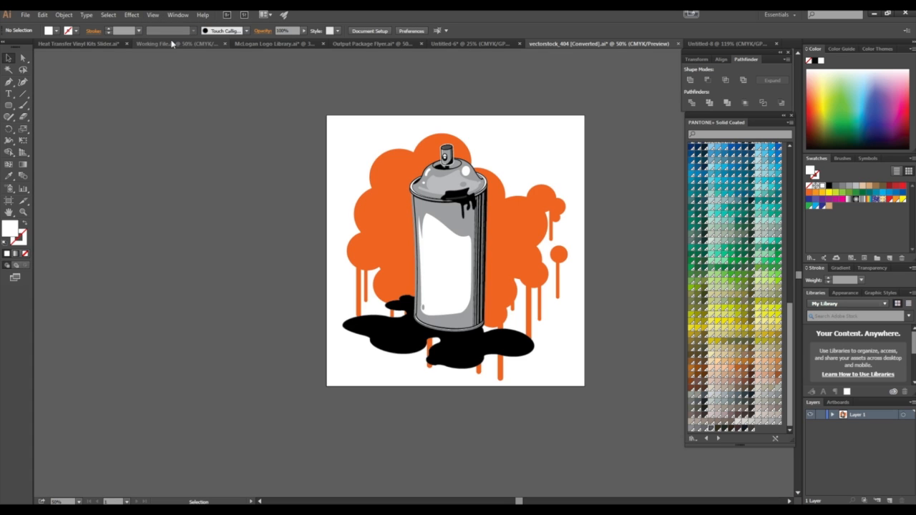
Step: Select the white background and the spray can group to check how the artwork is grouped
{"action": "left_click", "coordinate": [537, 135]}
{"action": "left_click", "coordinate": [641, 143]}
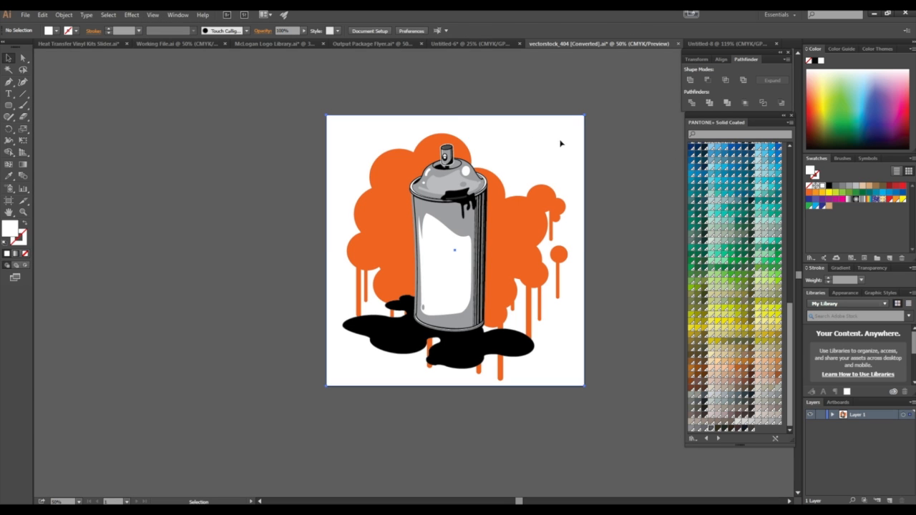
{"action": "left_click", "coordinate": [581, 125]}
{"action": "left_click", "coordinate": [593, 113]}
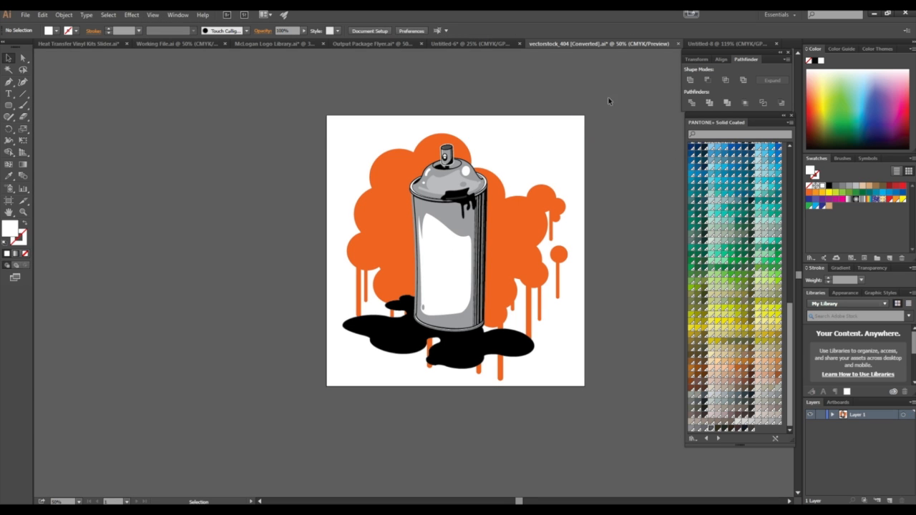
{"action": "key", "text": "z"}
{"action": "left_click_drag", "start_coordinate": [635, 189], "coordinate": [689, 149]}
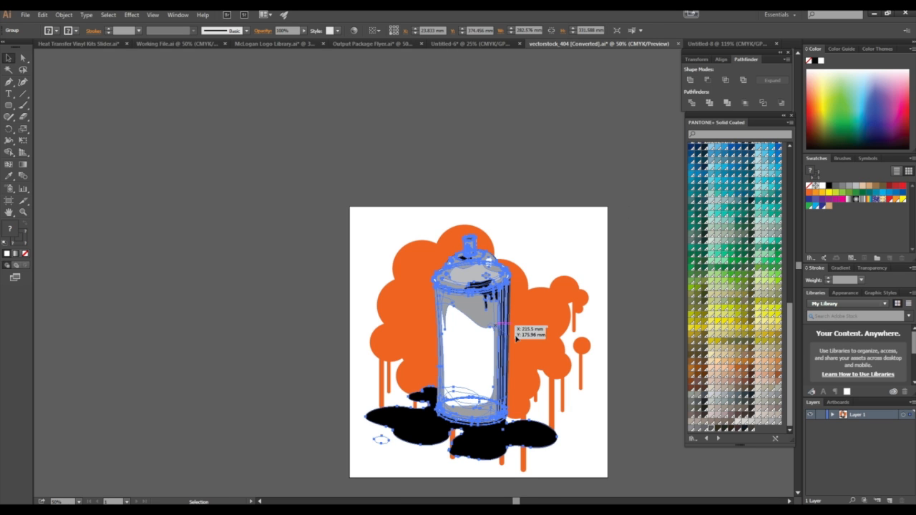
{"action": "left_click", "coordinate": [601, 326]}
{"action": "key", "text": "z"}
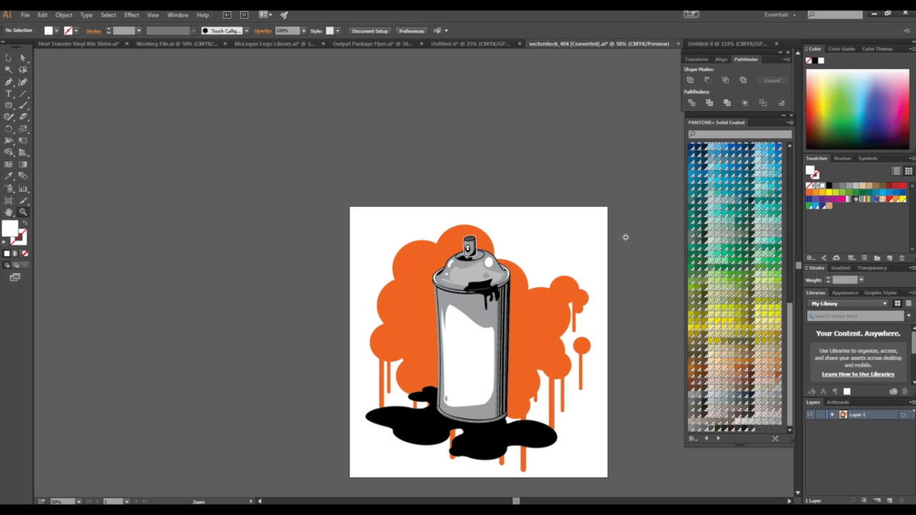
Step: Ungroup the spray can artwork and deselect the separated parts
{"action": "left_click", "coordinate": [9, 58]}
{"action": "left_click_drag", "start_coordinate": [454, 300], "coordinate": [348, 192]}
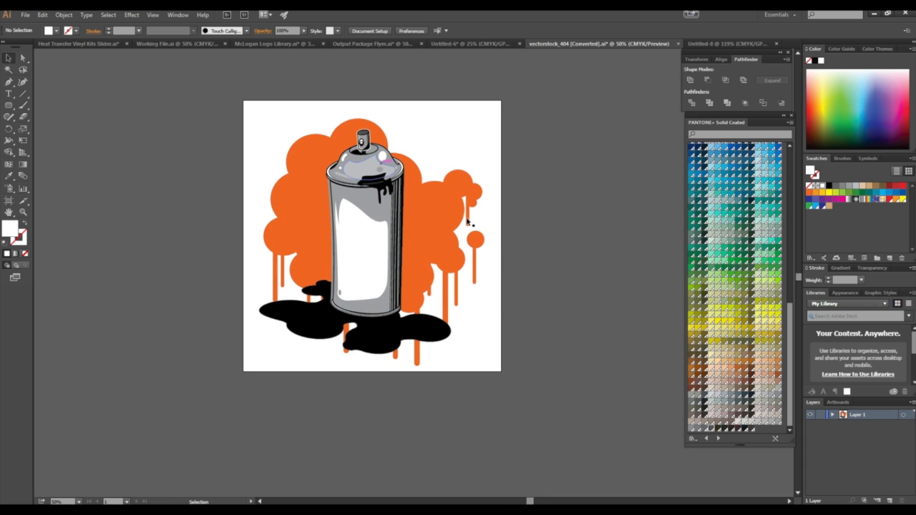
{"action": "key", "text": "z"}
{"action": "left_click_drag", "start_coordinate": [363, 199], "coordinate": [568, 428]}
{"action": "left_click_drag", "start_coordinate": [266, 229], "coordinate": [410, 381]}
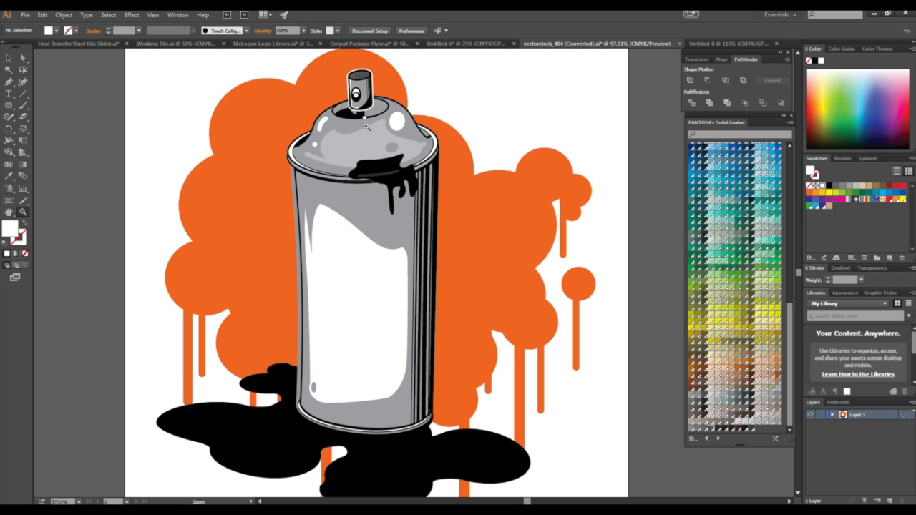
{"action": "left_click", "coordinate": [8, 57]}
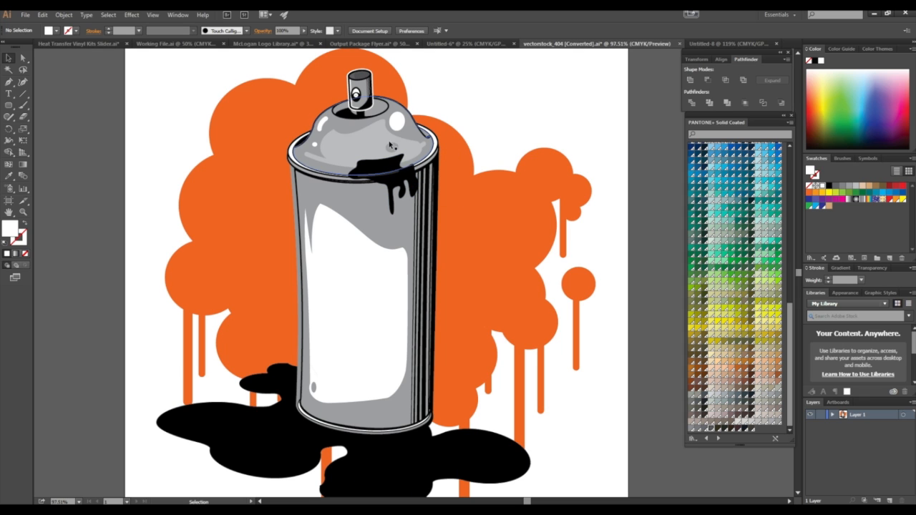
{"action": "left_click", "coordinate": [327, 164]}
{"action": "right_click", "coordinate": [332, 163]}
{"action": "left_click", "coordinate": [392, 212]}
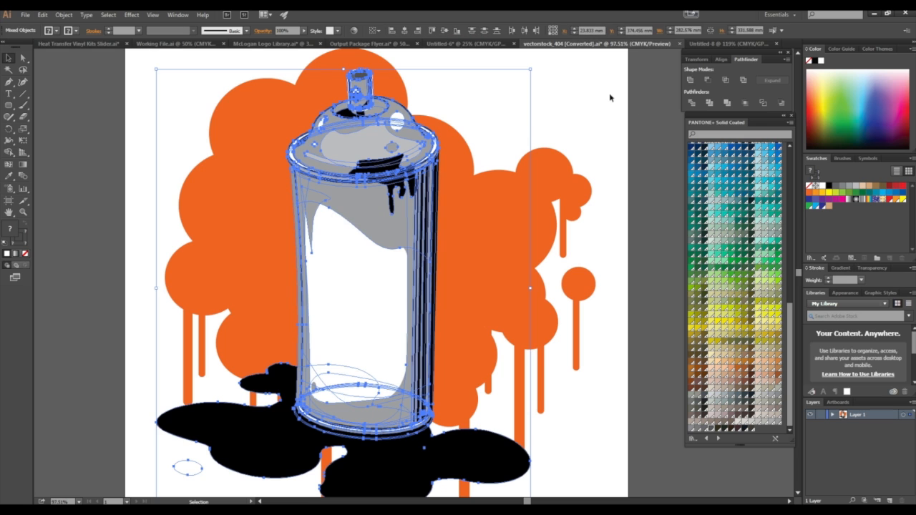
{"action": "left_click", "coordinate": [525, 135]}
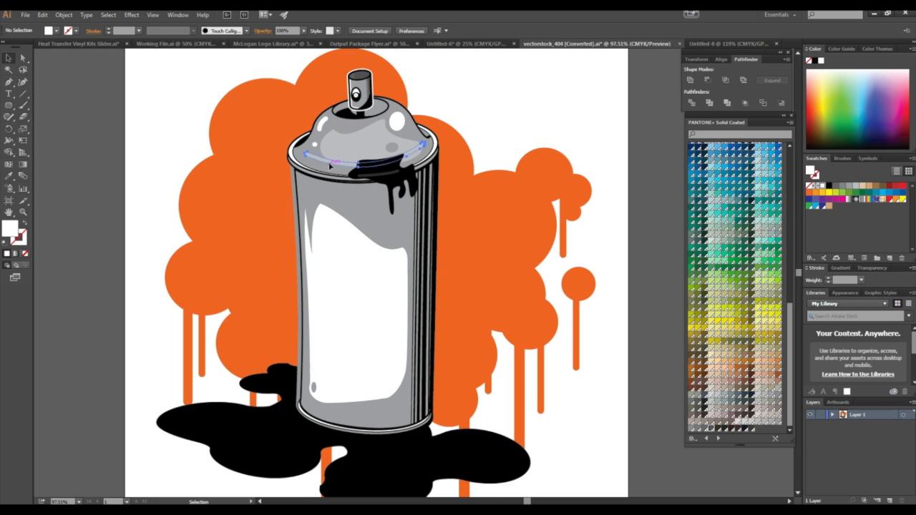
Step: Select all shapes sharing the fill colour of the light grey shape on the can's dome and fill them with white
{"action": "left_click", "coordinate": [332, 164]}
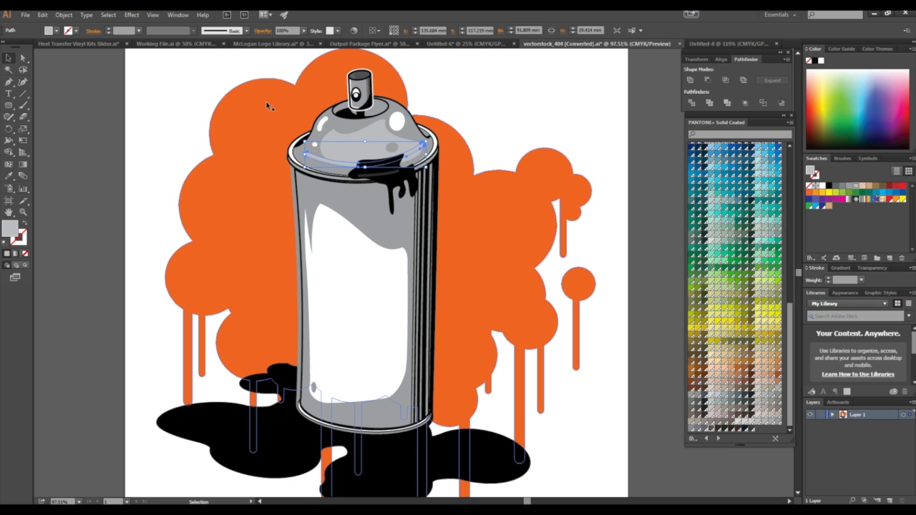
{"action": "left_click", "coordinate": [178, 15]}
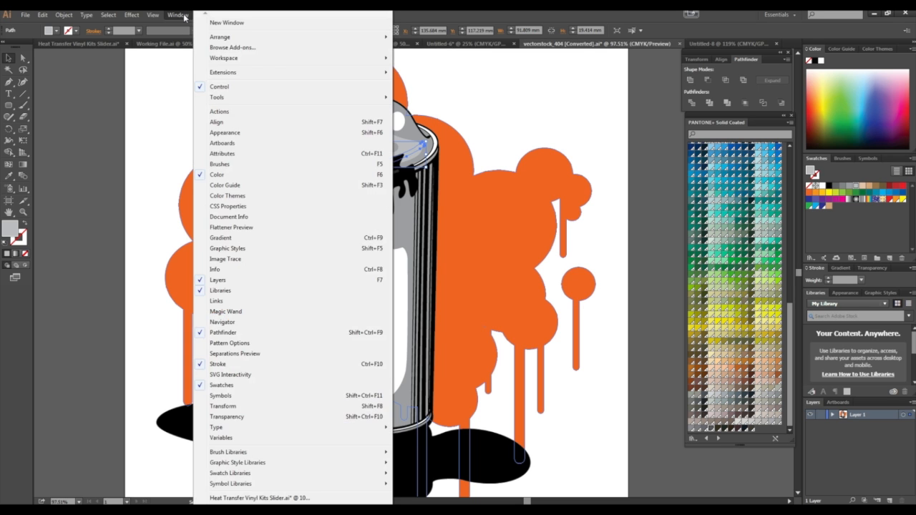
{"action": "left_click", "coordinate": [104, 15]}
{"action": "mouse_move", "coordinate": [136, 109]}
{"action": "left_click", "coordinate": [254, 149]}
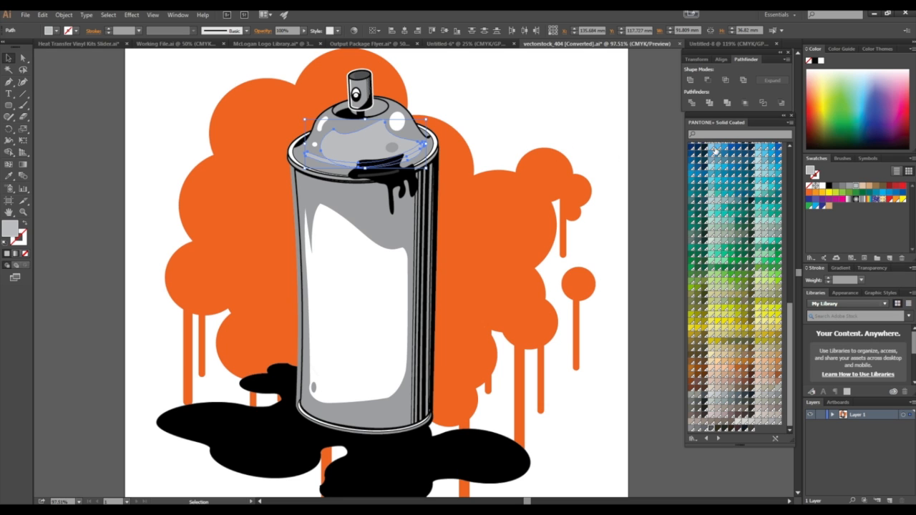
{"action": "left_click", "coordinate": [821, 60]}
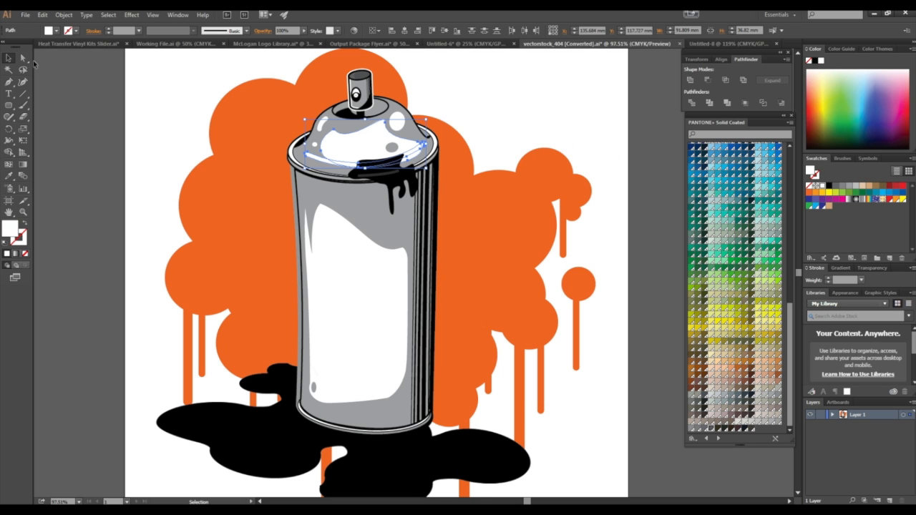
{"action": "left_click", "coordinate": [10, 61]}
{"action": "left_click", "coordinate": [270, 103]}
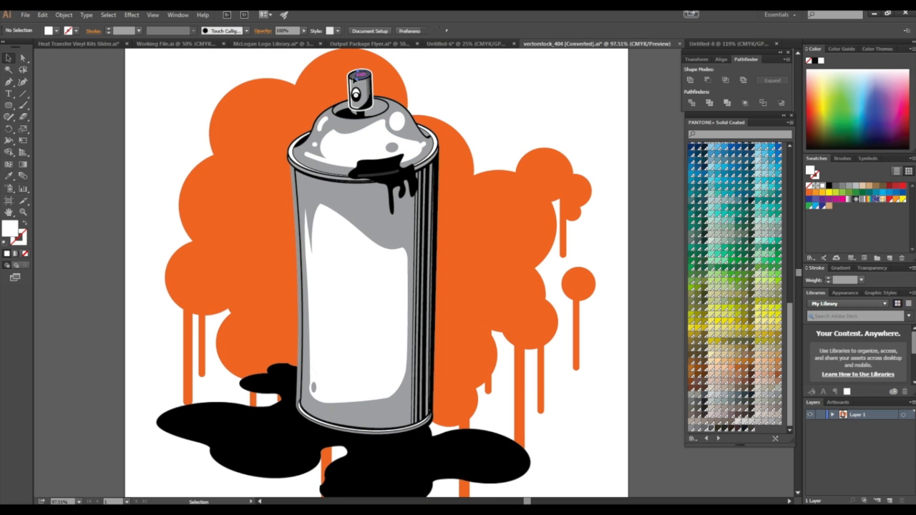
Step: Select all shapes sharing the fill colour of the nozzle's dark grey top and fill them with black
{"action": "left_click", "coordinate": [359, 75]}
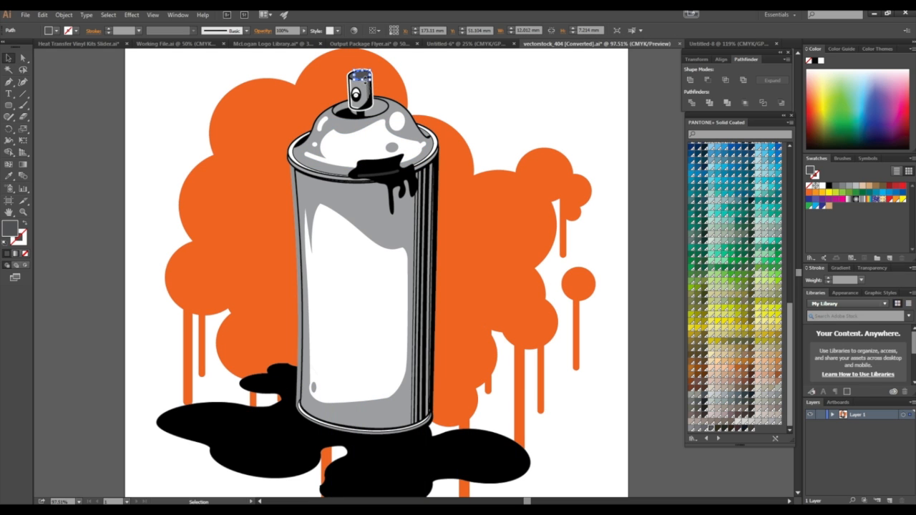
{"action": "left_click", "coordinate": [814, 61]}
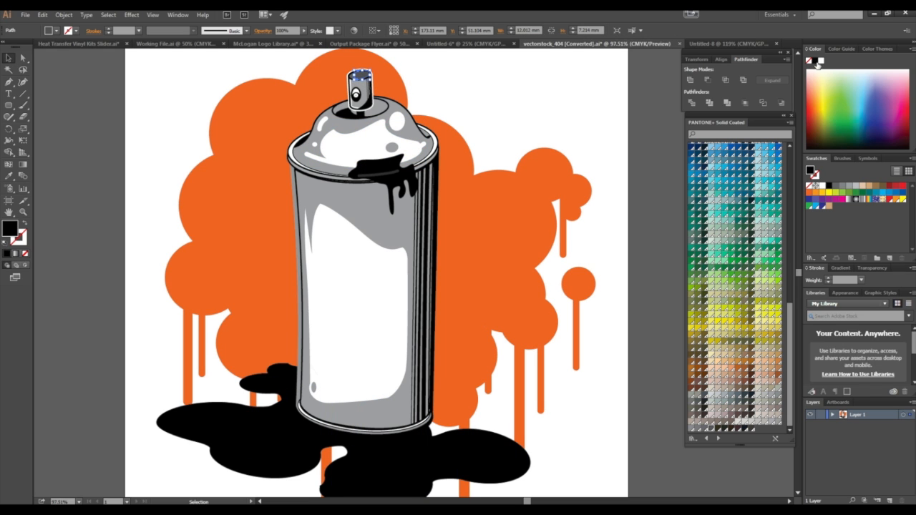
{"action": "key", "text": "a"}
{"action": "left_click", "coordinate": [408, 102]}
{"action": "key", "text": "v"}
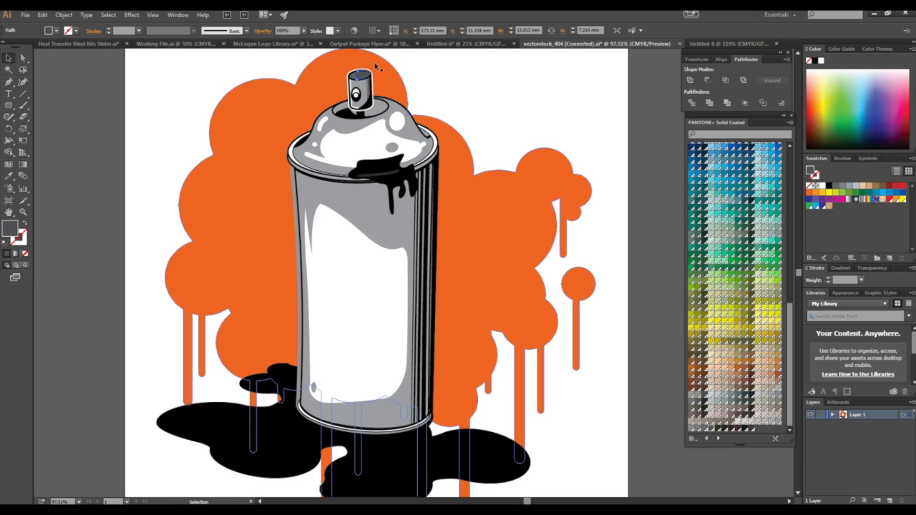
{"action": "left_click", "coordinate": [108, 15]}
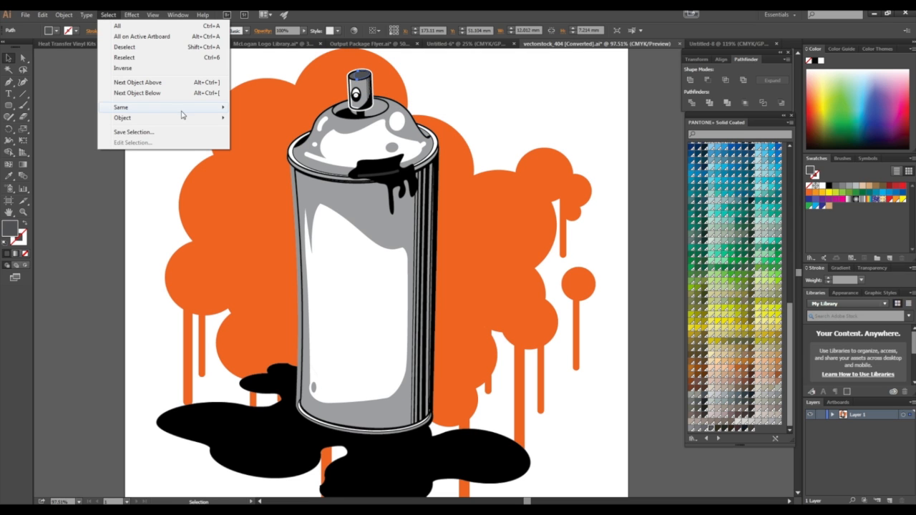
{"action": "mouse_move", "coordinate": [183, 107]}
{"action": "left_click", "coordinate": [262, 150]}
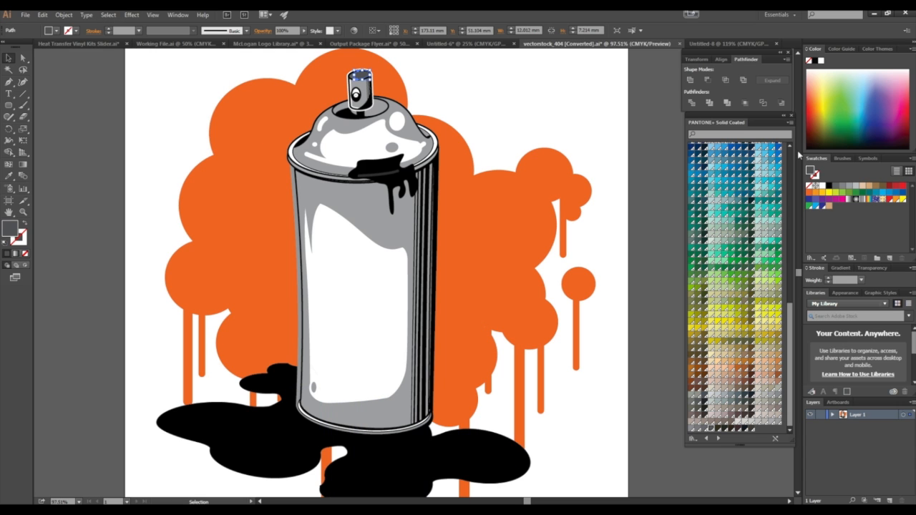
{"action": "left_click", "coordinate": [815, 61]}
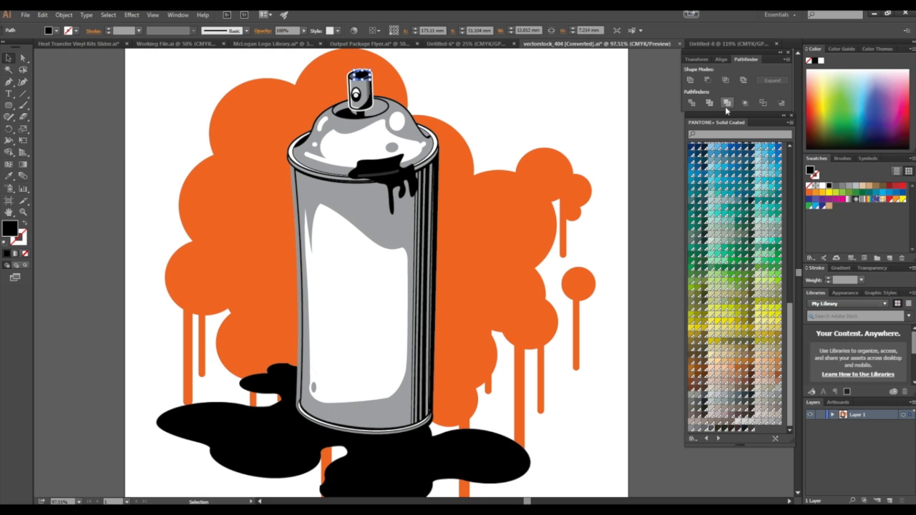
{"action": "left_click", "coordinate": [661, 117]}
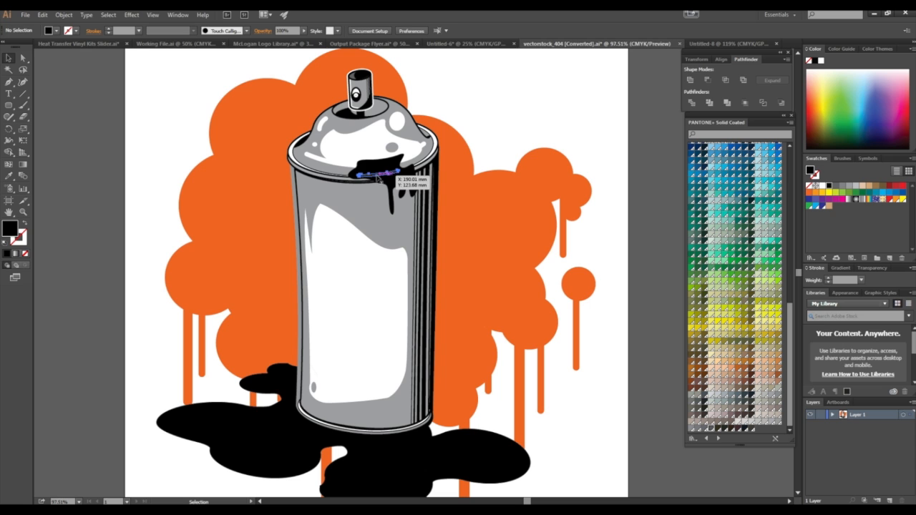
Step: Recolour the thin shape beside the black paint spill on the can's rim with the can body's grey using the Eyedropper
{"action": "left_click_drag", "start_coordinate": [377, 178], "coordinate": [379, 177]}
{"action": "left_click", "coordinate": [8, 176]}
{"action": "left_click", "coordinate": [338, 197]}
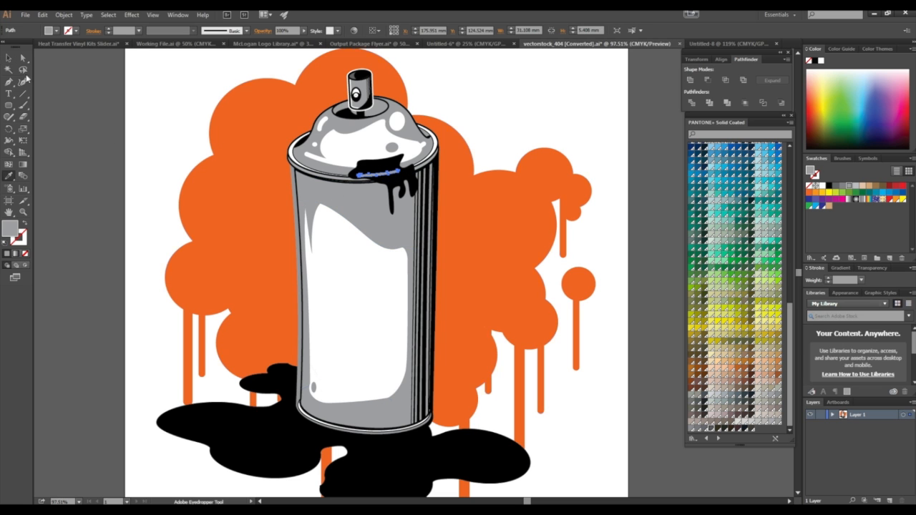
{"action": "left_click", "coordinate": [8, 57]}
{"action": "left_click", "coordinate": [100, 91]}
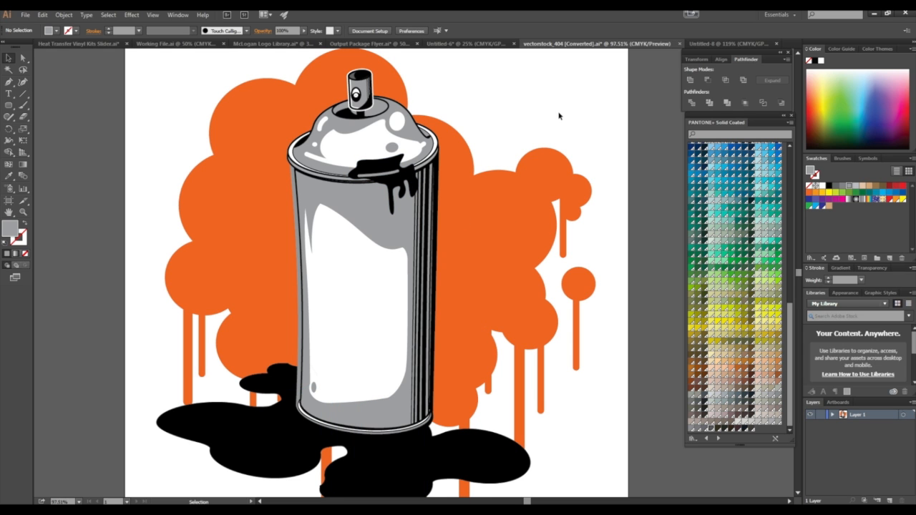
{"action": "scroll", "coordinate": [559, 115], "scroll_direction": "down", "scroll_amount": 1}
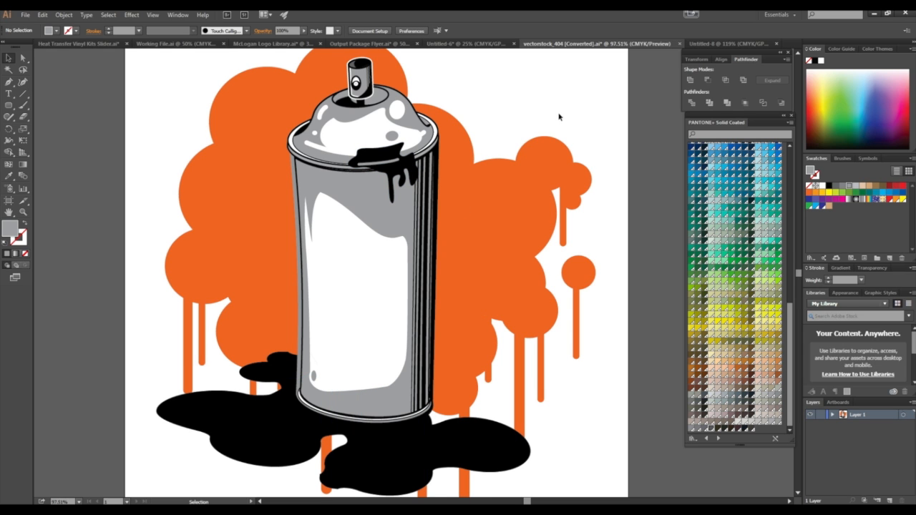
Step: Select all shapes sharing the can body's grey fill, move them aside to expose leftover greys, and undo the move
{"action": "left_click", "coordinate": [370, 219]}
{"action": "left_click", "coordinate": [108, 15]}
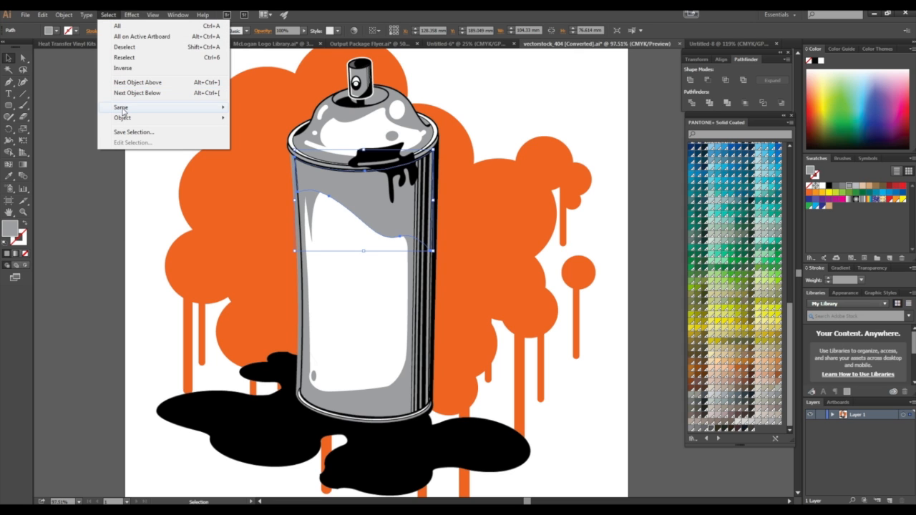
{"action": "mouse_move", "coordinate": [123, 112]}
{"action": "left_click", "coordinate": [256, 150]}
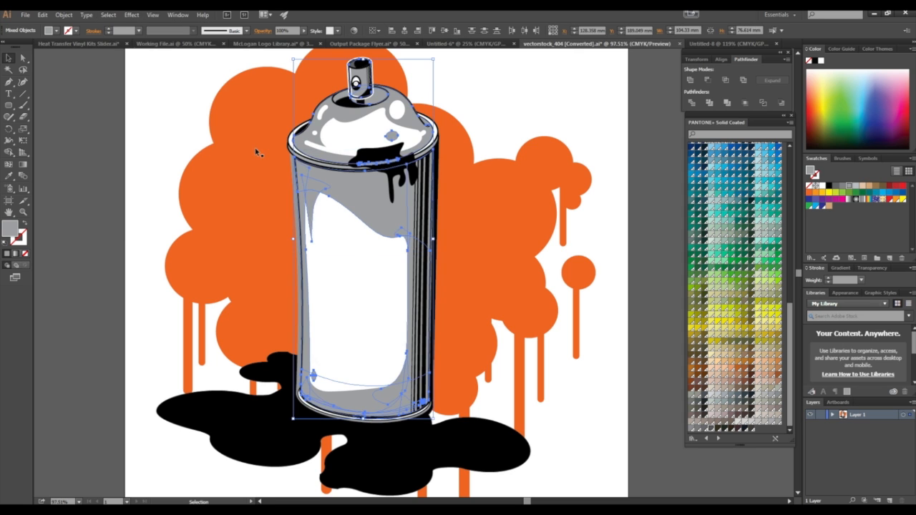
{"action": "left_click_drag", "start_coordinate": [360, 202], "coordinate": [605, 213]}
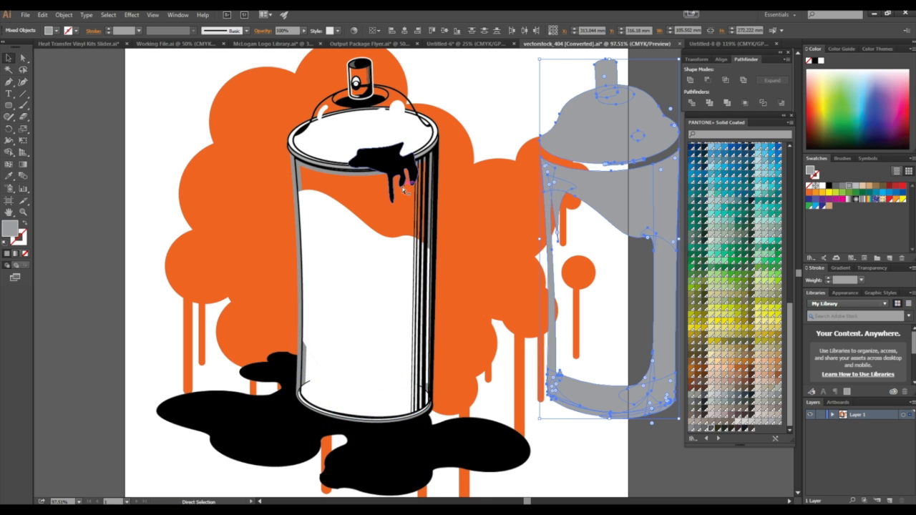
{"action": "key", "text": "ctrl+z"}
{"action": "key", "text": "v"}
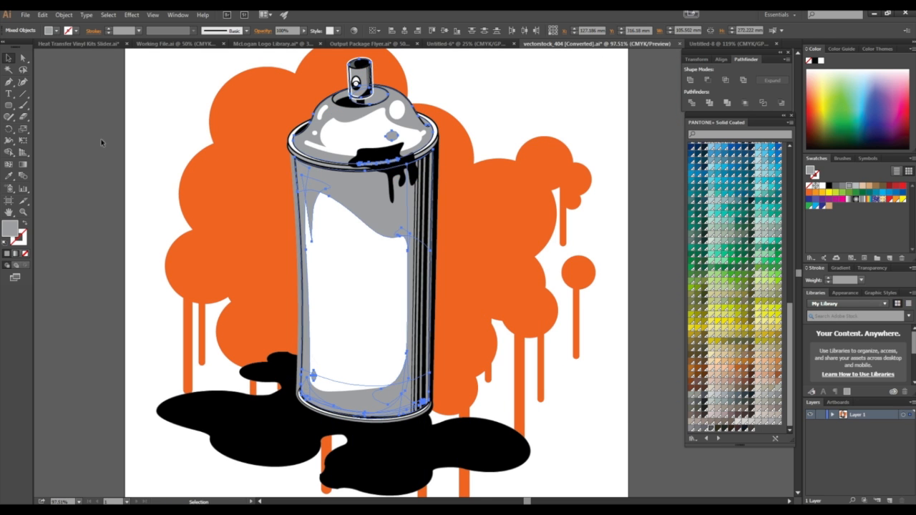
{"action": "left_click", "coordinate": [101, 143]}
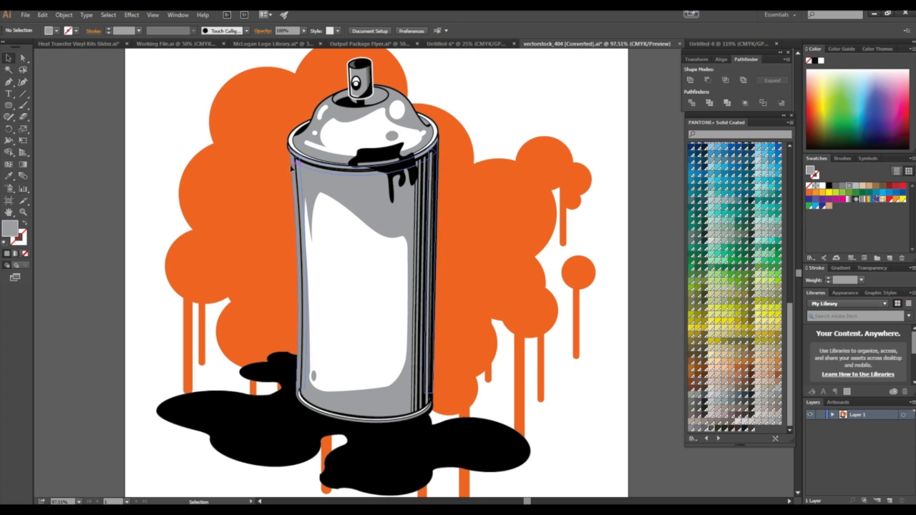
Step: Select all shapes sharing the grey fill of the can's outer side edge and recolour them with the body's grey using the Eyedropper
{"action": "left_click", "coordinate": [292, 168]}
{"action": "left_click", "coordinate": [108, 14]}
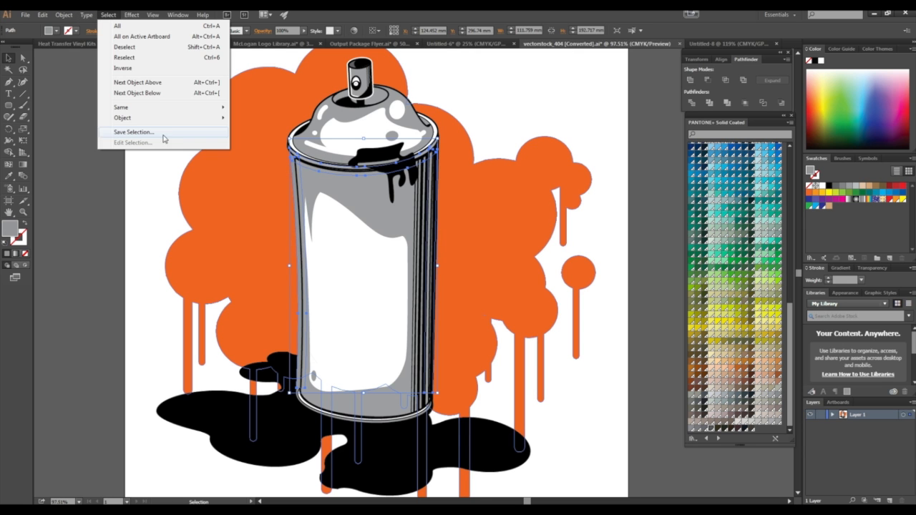
{"action": "mouse_move", "coordinate": [180, 107]}
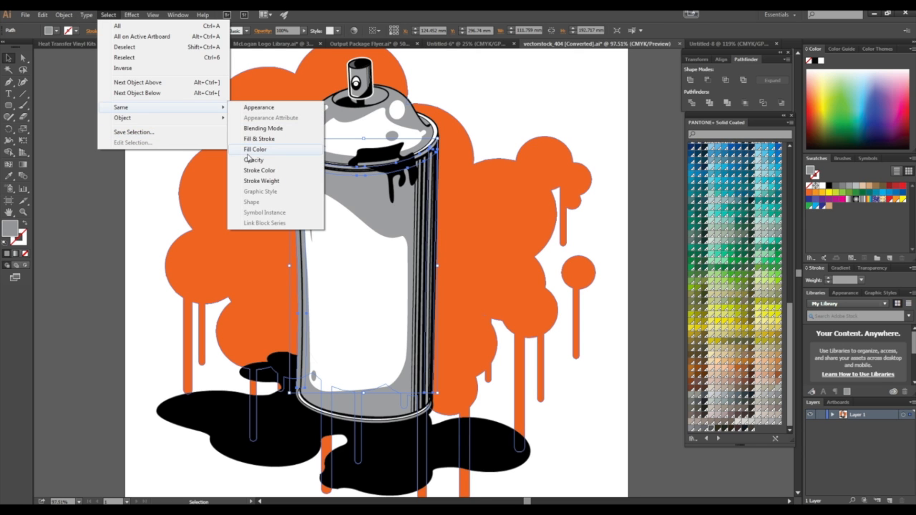
{"action": "left_click", "coordinate": [252, 150]}
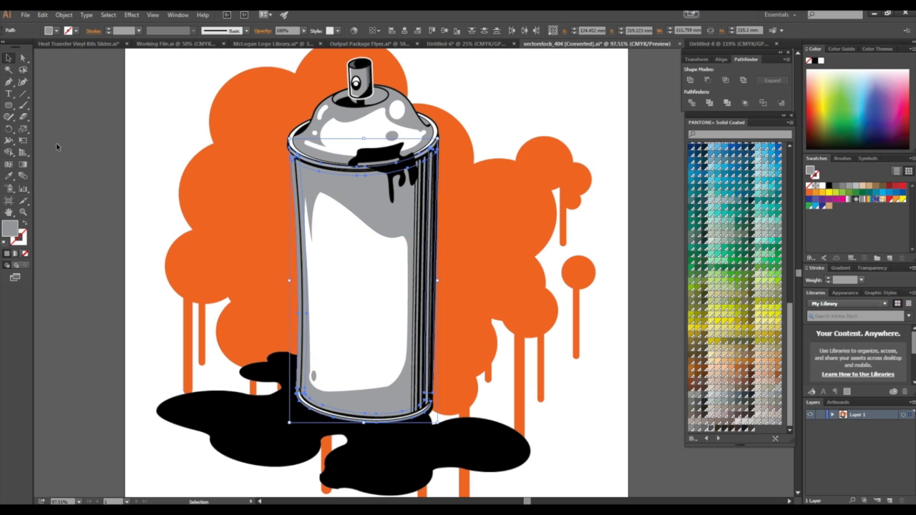
{"action": "left_click", "coordinate": [10, 176]}
{"action": "left_click", "coordinate": [375, 194]}
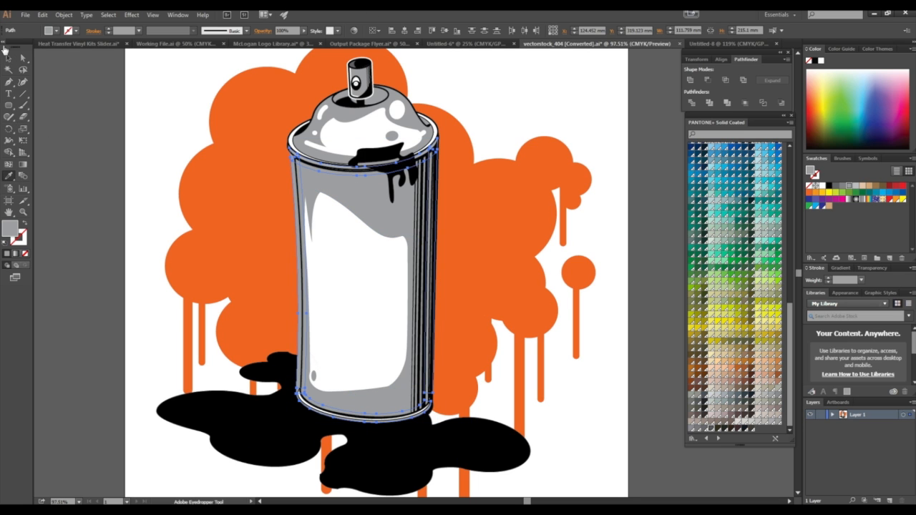
{"action": "left_click", "coordinate": [8, 57]}
{"action": "left_click", "coordinate": [208, 112]}
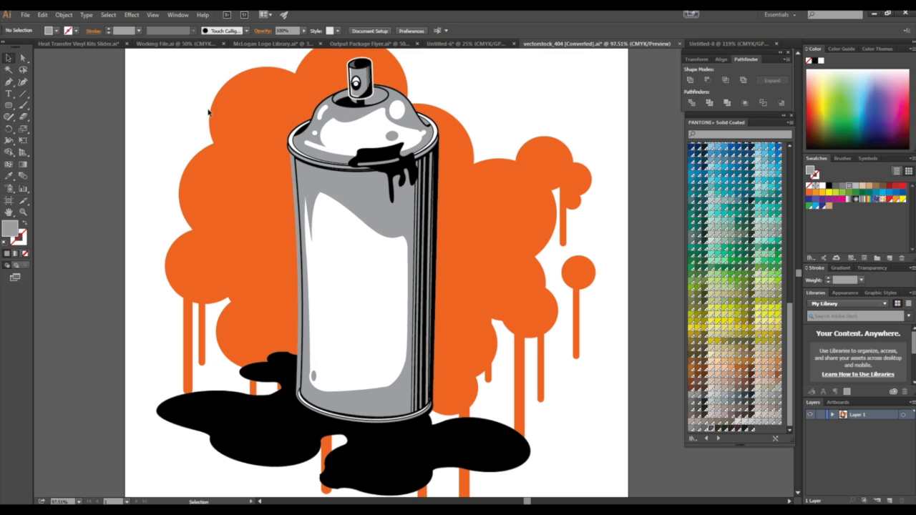
Step: Check for remaining greys by moving all shapes with the body's grey fill off the can, and undo the move
{"action": "left_click", "coordinate": [340, 200]}
{"action": "left_click", "coordinate": [105, 14]}
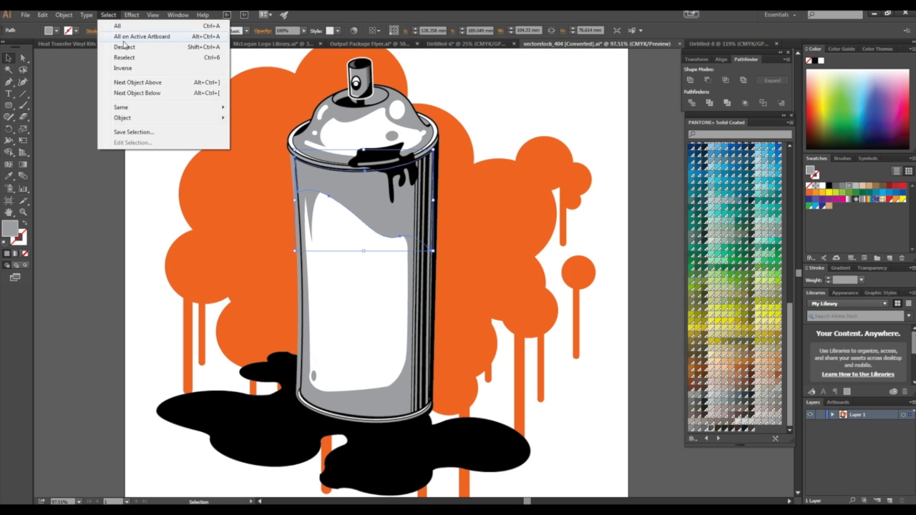
{"action": "mouse_move", "coordinate": [140, 107]}
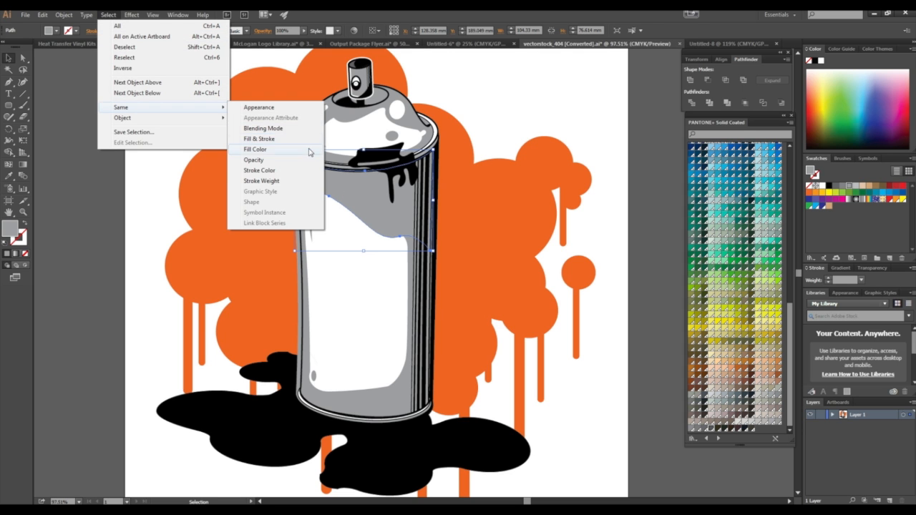
{"action": "left_click", "coordinate": [309, 150]}
{"action": "left_click_drag", "start_coordinate": [357, 198], "coordinate": [539, 200]}
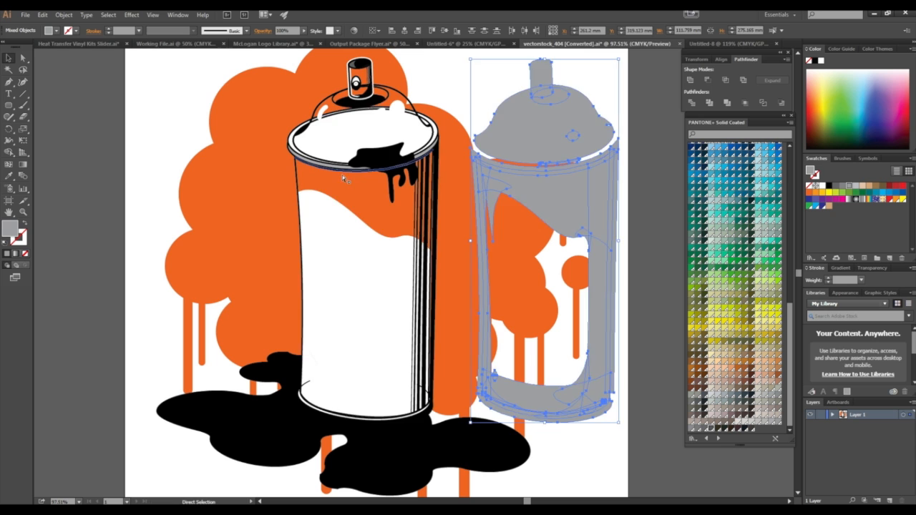
{"action": "key", "text": "ctrl+z"}
{"action": "left_click", "coordinate": [96, 148]}
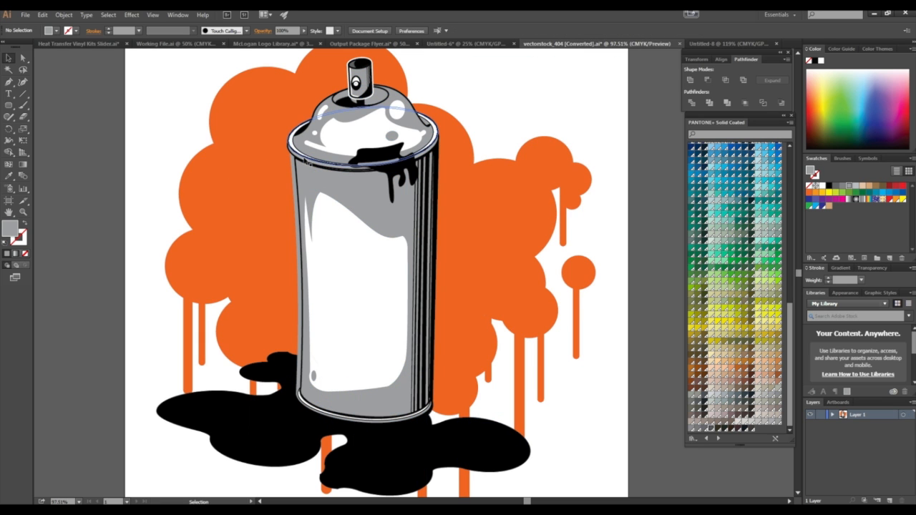
{"action": "left_click", "coordinate": [308, 163]}
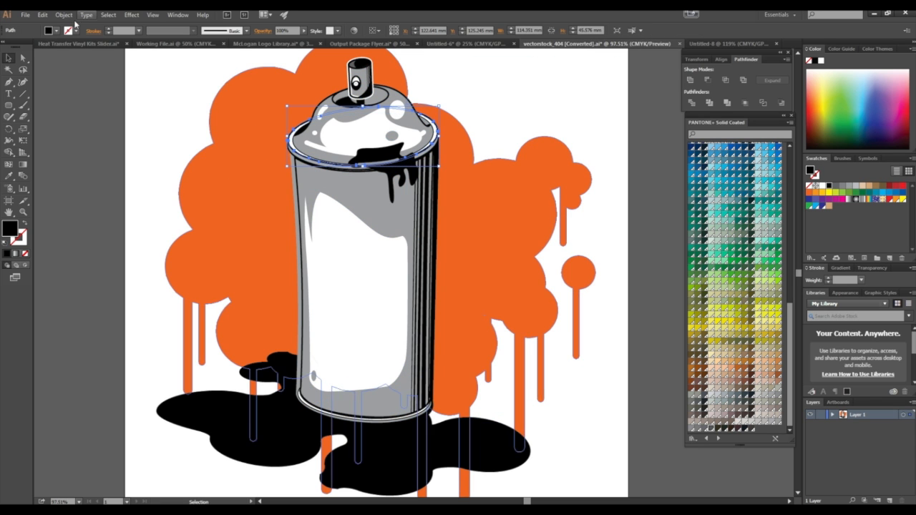
{"action": "key", "text": "z"}
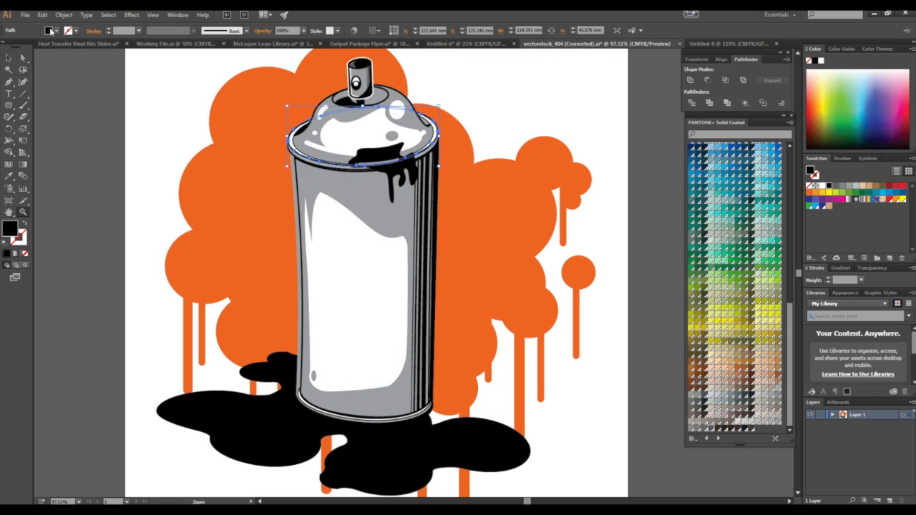
{"action": "left_click", "coordinate": [9, 60]}
{"action": "left_click", "coordinate": [63, 91]}
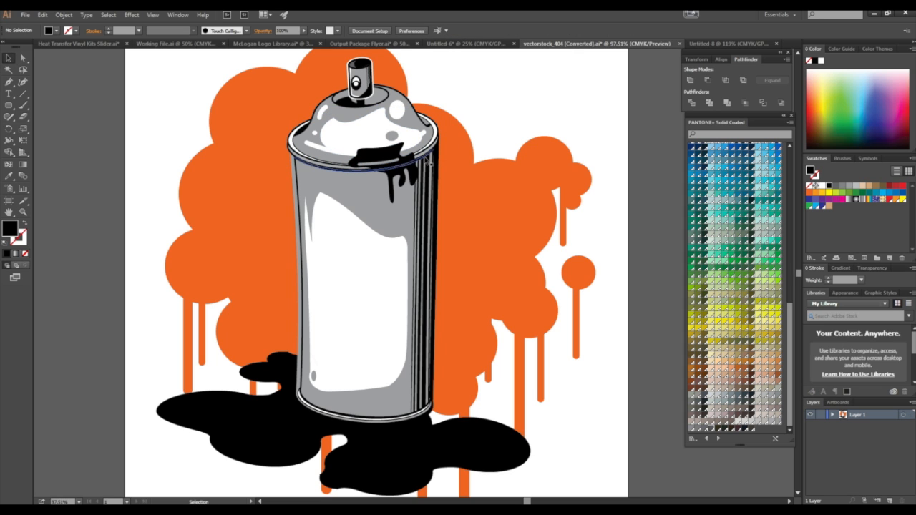
Step: Recolour the grey band just under the can's top rim with the can body's grey using the Eyedropper
{"action": "key", "text": "z"}
{"action": "left_click_drag", "start_coordinate": [423, 158], "coordinate": [534, 155]}
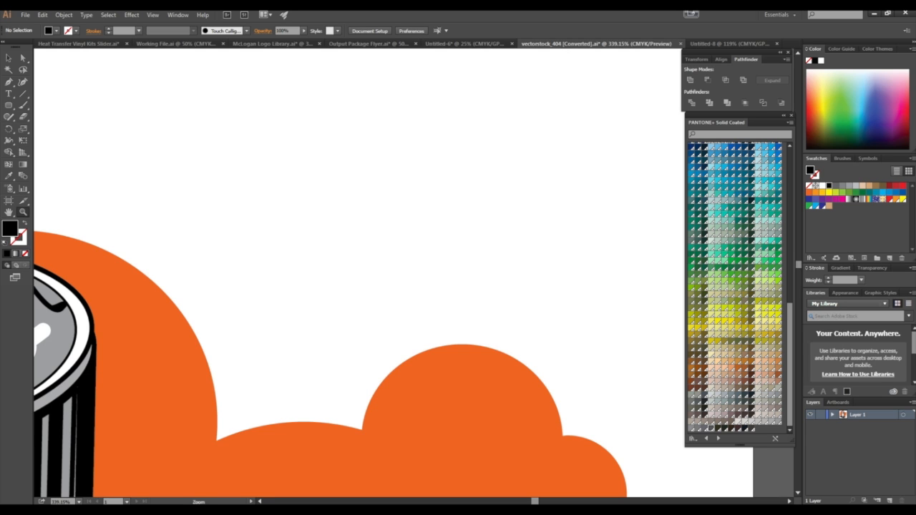
{"action": "left_click", "coordinate": [8, 58]}
{"action": "left_click", "coordinate": [69, 386]}
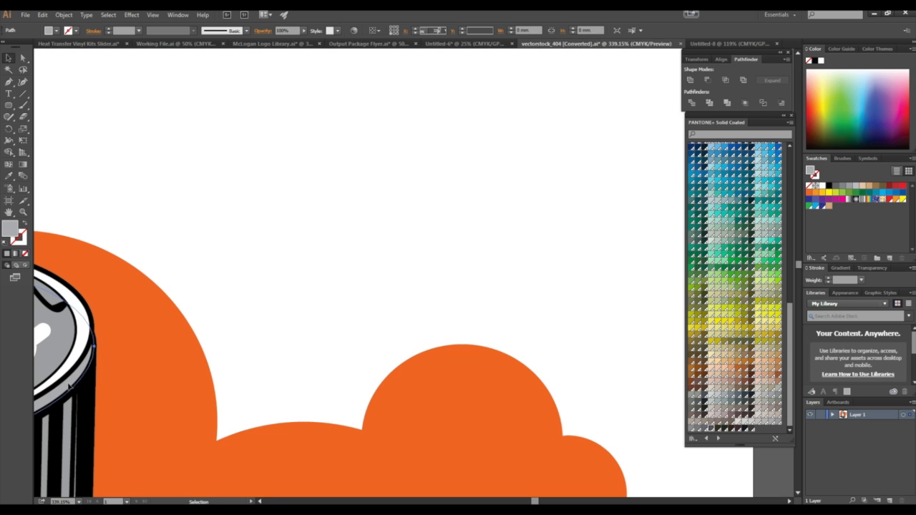
{"action": "scroll", "coordinate": [79, 381], "scroll_direction": "down", "scroll_amount": 5}
{"action": "scroll", "coordinate": [122, 349], "scroll_direction": "down", "scroll_amount": 5}
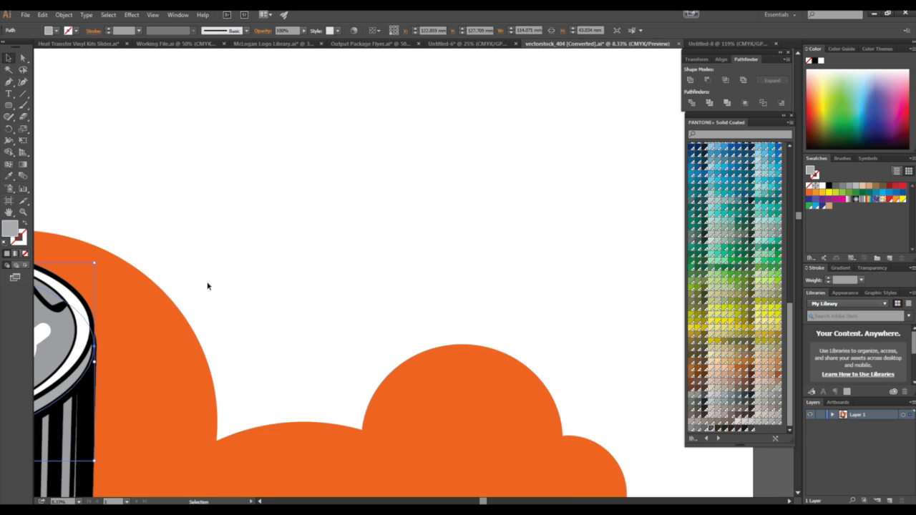
{"action": "key", "text": "z"}
{"action": "left_click_drag", "start_coordinate": [444, 351], "coordinate": [535, 412]}
{"action": "left_click_drag", "start_coordinate": [232, 93], "coordinate": [257, 223]}
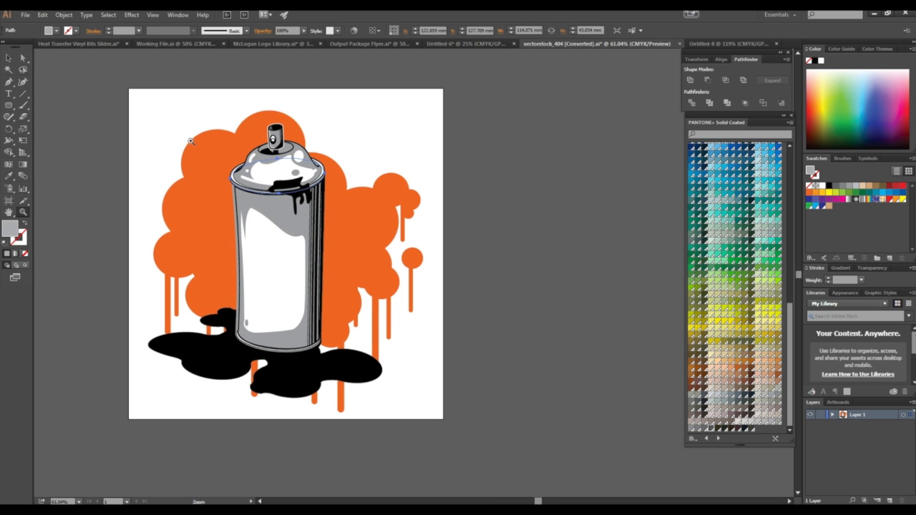
{"action": "left_click", "coordinate": [9, 176]}
{"action": "left_click", "coordinate": [271, 199]}
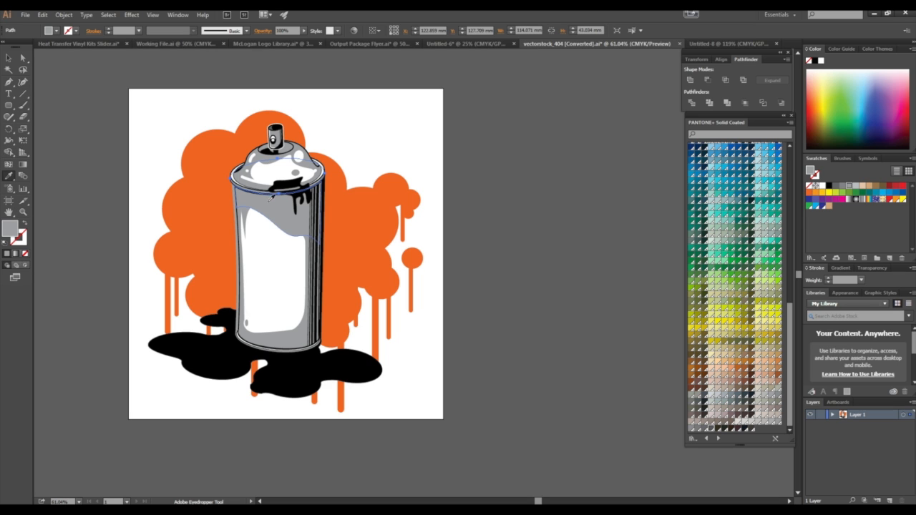
Step: Select all shapes with the same grey fill, move them off the artwork to inspect the can's base, and undo the move
{"action": "left_click", "coordinate": [108, 16]}
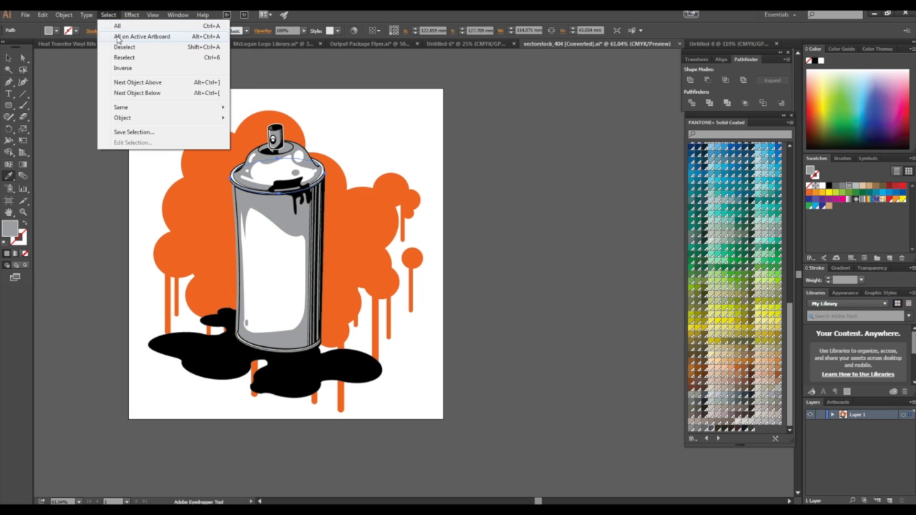
{"action": "mouse_move", "coordinate": [184, 111]}
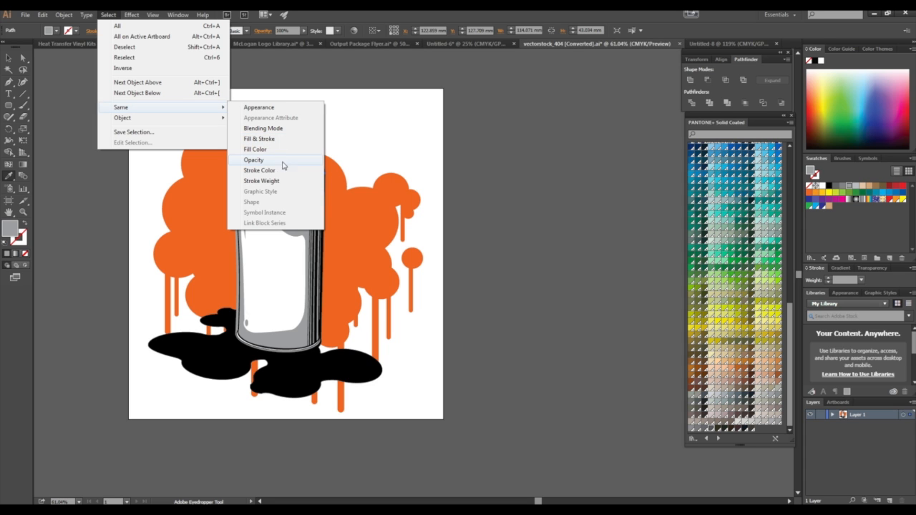
{"action": "left_click", "coordinate": [254, 149]}
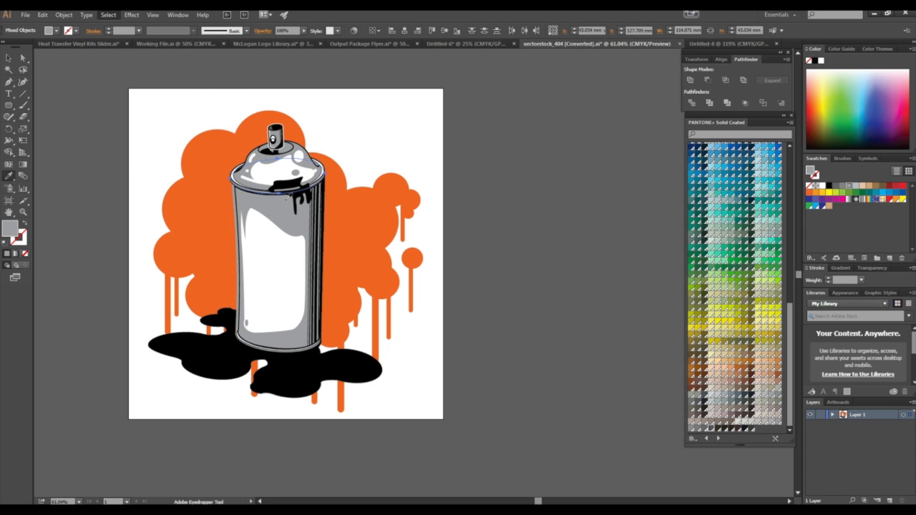
{"action": "left_click", "coordinate": [9, 58]}
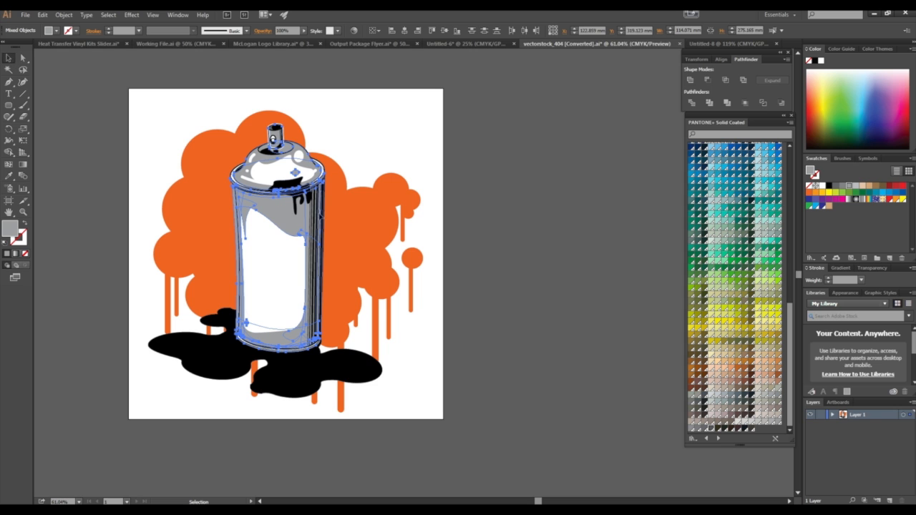
{"action": "left_click_drag", "start_coordinate": [279, 228], "coordinate": [460, 227]}
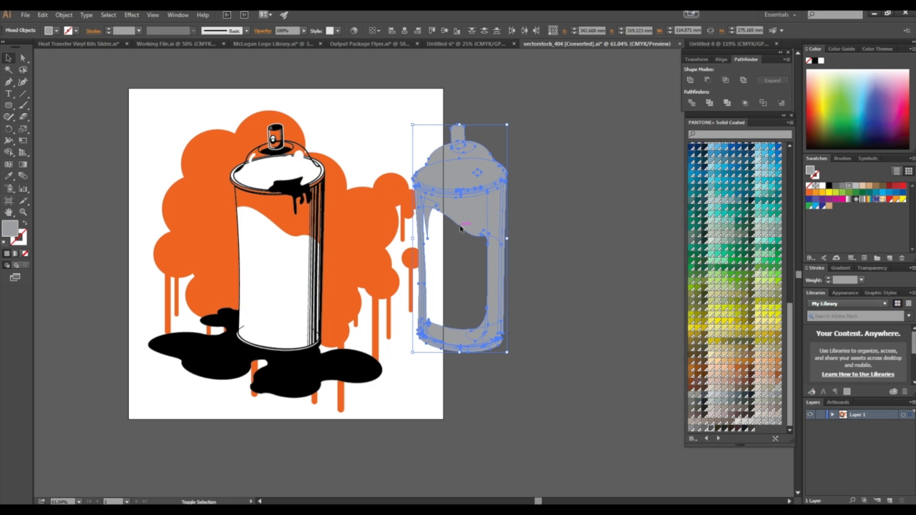
{"action": "key", "text": "z"}
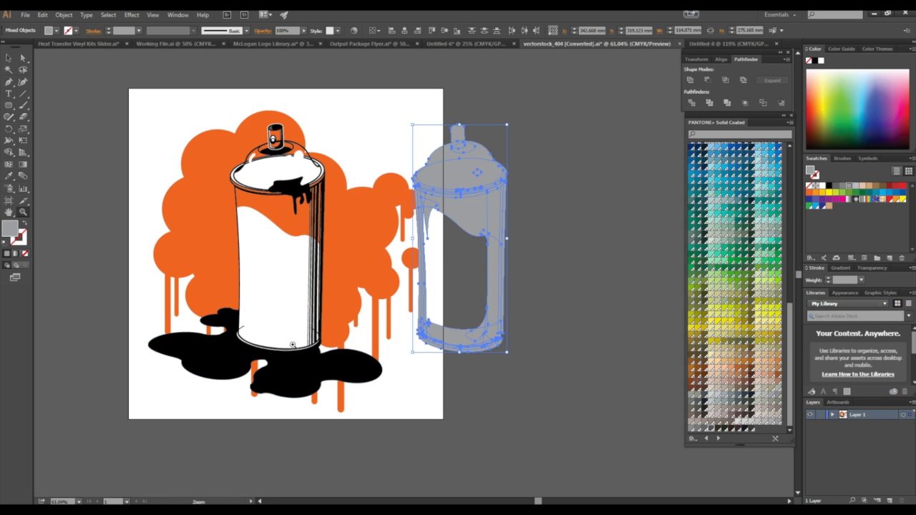
{"action": "left_click_drag", "start_coordinate": [279, 350], "coordinate": [332, 326]}
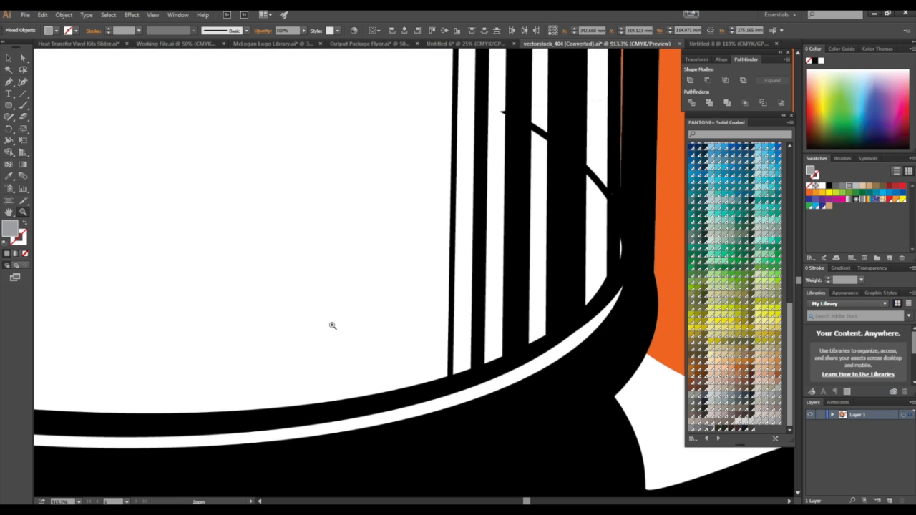
{"action": "key", "text": "ctrl+z"}
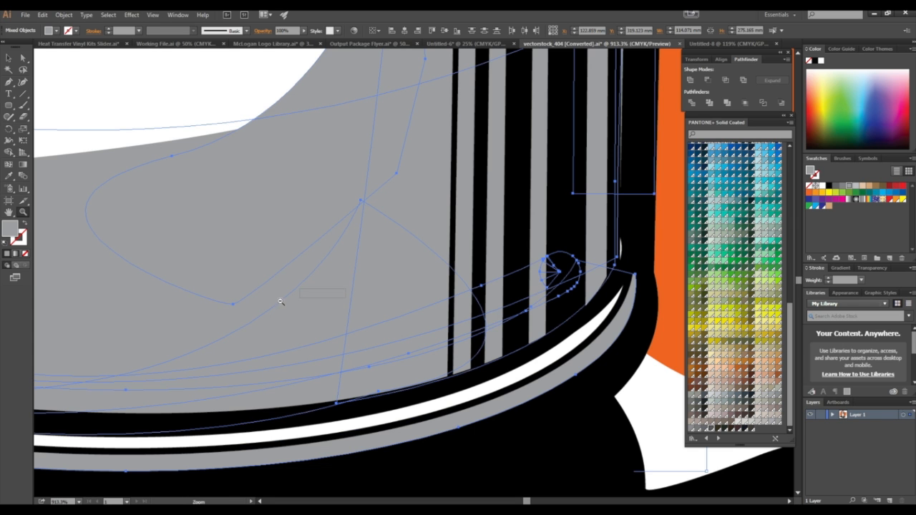
Step: Return to a view of the whole artboard and deselect the grey shapes
{"action": "key", "text": "ctrl+minus"}
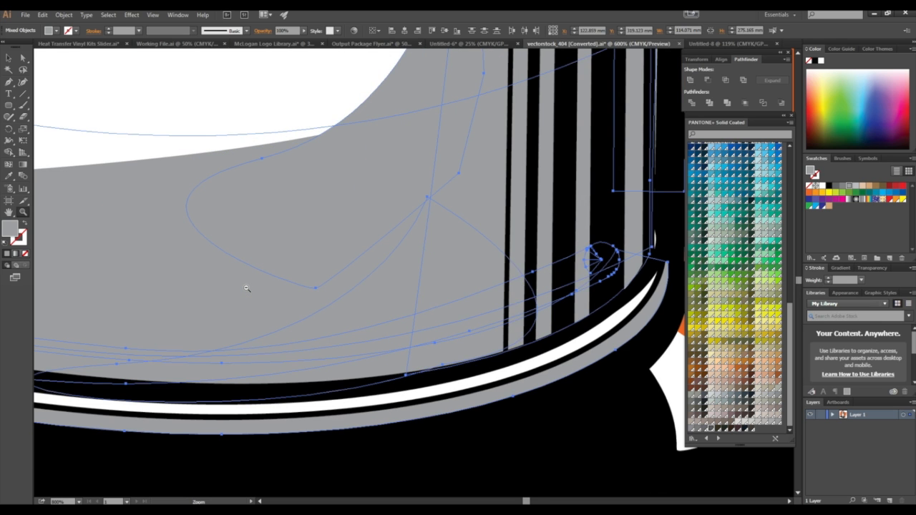
{"action": "key", "text": "ctrl+minus"}
{"action": "key", "text": "ctrl+minus"}
{"action": "key", "text": "ctrl+minus"}
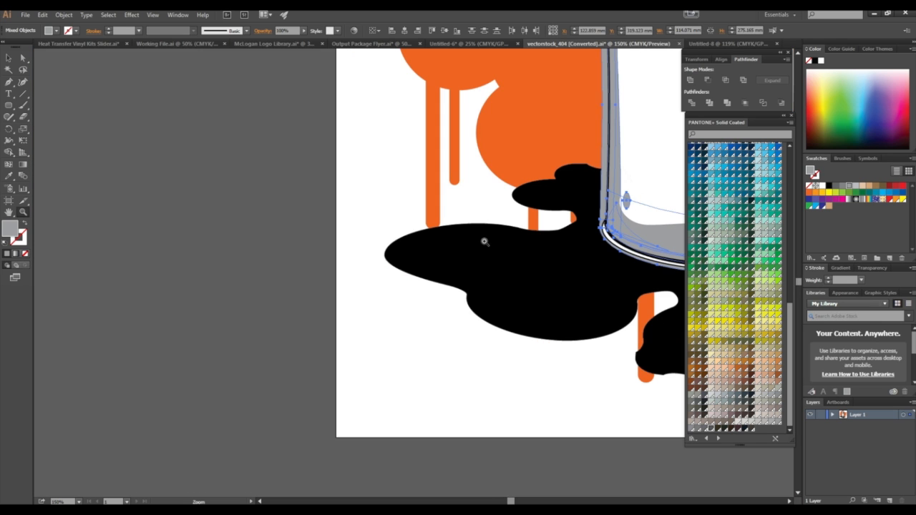
{"action": "key", "text": "ctrl+minus"}
{"action": "key", "text": "ctrl+minus"}
{"action": "left_click_drag", "start_coordinate": [440, 196], "coordinate": [440, 232]}
{"action": "left_click", "coordinate": [8, 58]}
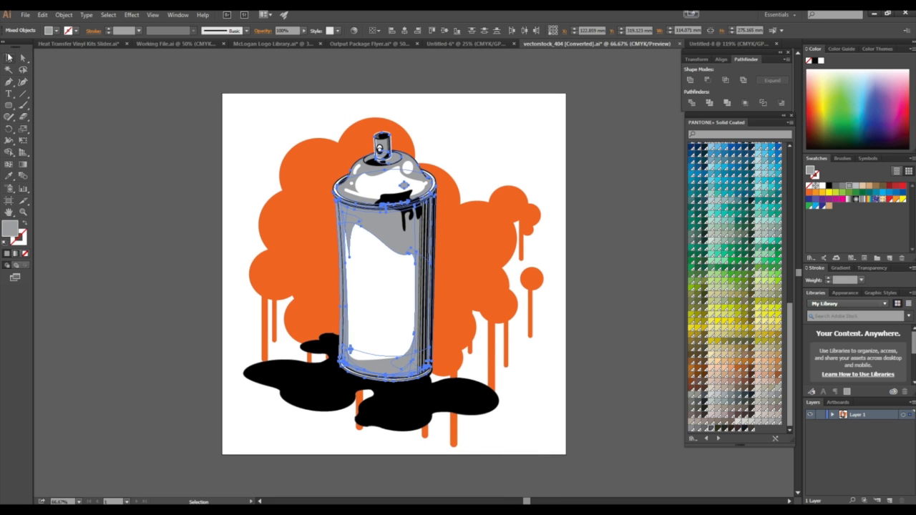
{"action": "left_click", "coordinate": [302, 116]}
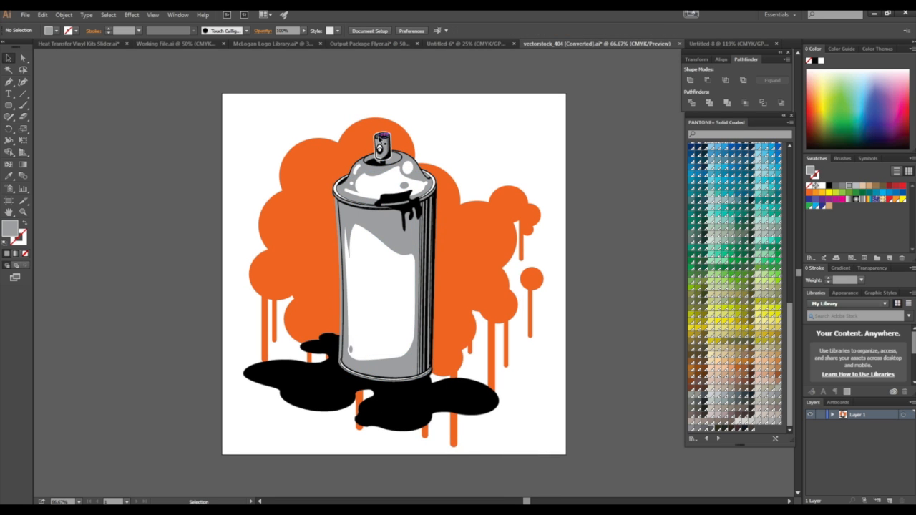
{"action": "left_click", "coordinate": [382, 136]}
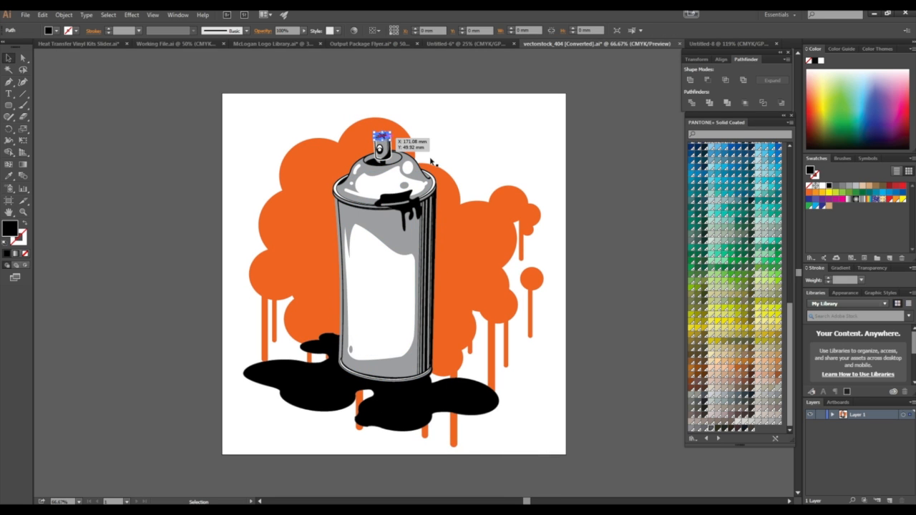
{"action": "left_click", "coordinate": [9, 176]}
{"action": "left_click", "coordinate": [411, 278]}
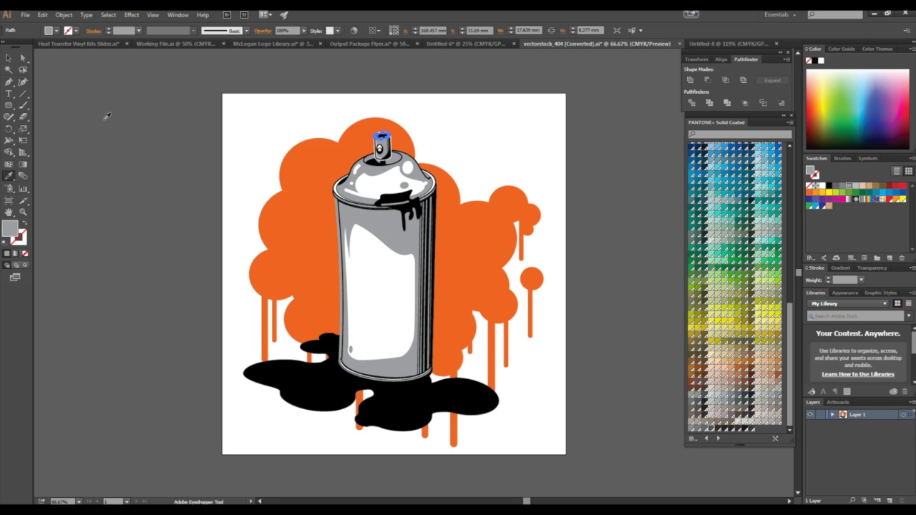
{"action": "left_click", "coordinate": [9, 58]}
{"action": "left_click", "coordinate": [103, 127]}
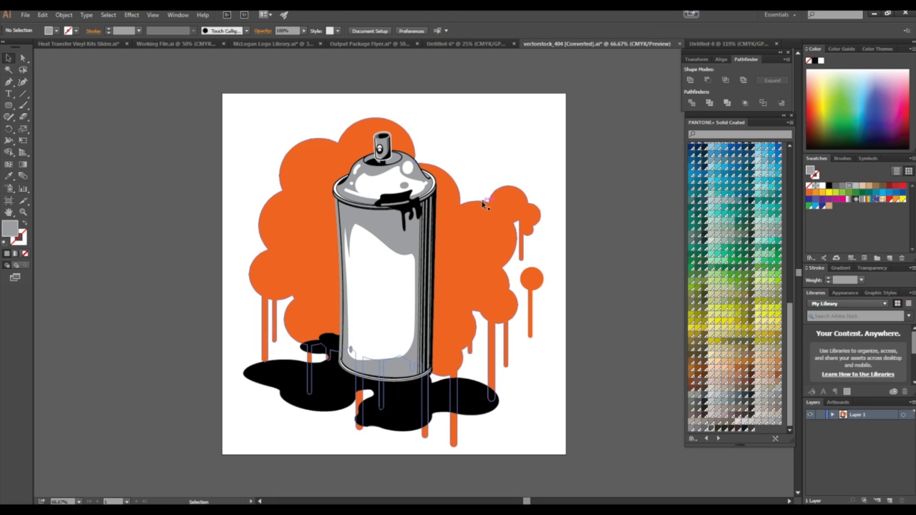
{"action": "key", "text": "z"}
{"action": "left_click_drag", "start_coordinate": [400, 137], "coordinate": [449, 116]}
{"action": "key", "text": "ctrl+z"}
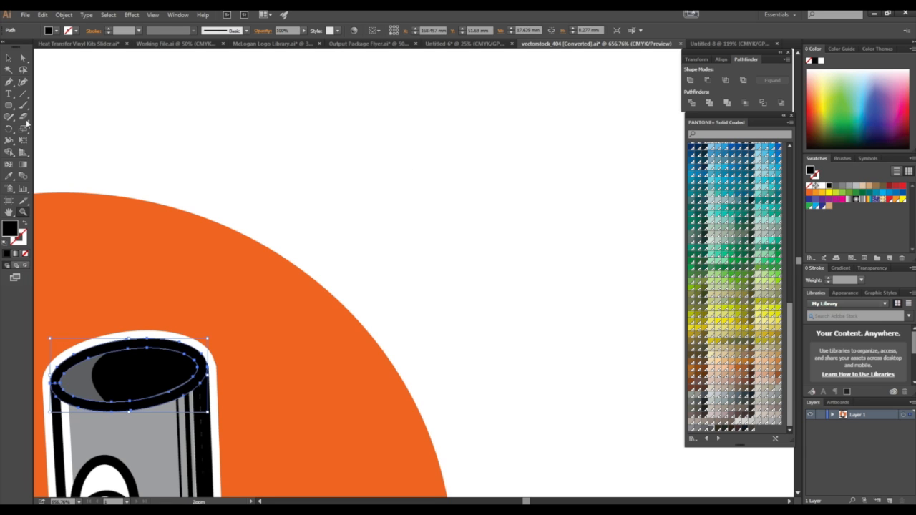
Step: Recolour the dark grey ellipse inside the nozzle's top opening with the nozzle's lighter grey using the Eyedropper
{"action": "left_click", "coordinate": [8, 58]}
{"action": "left_click", "coordinate": [79, 381]}
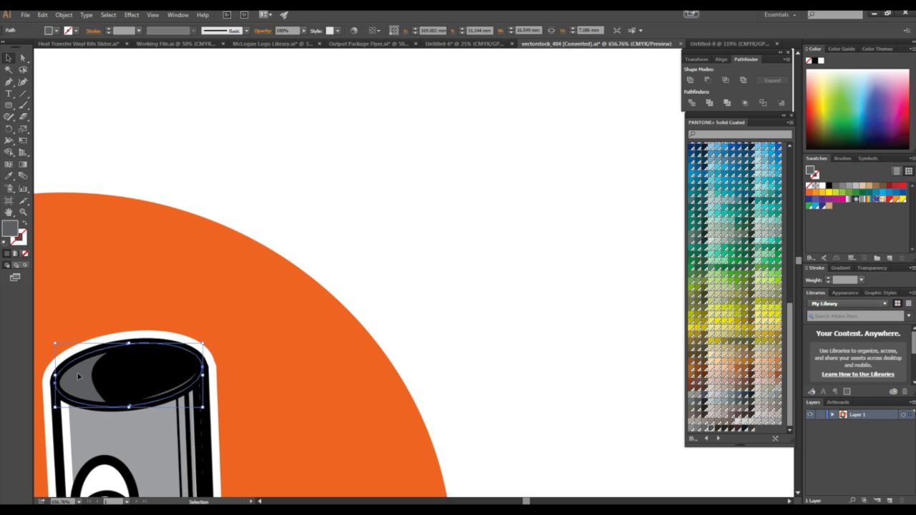
{"action": "left_click", "coordinate": [9, 176]}
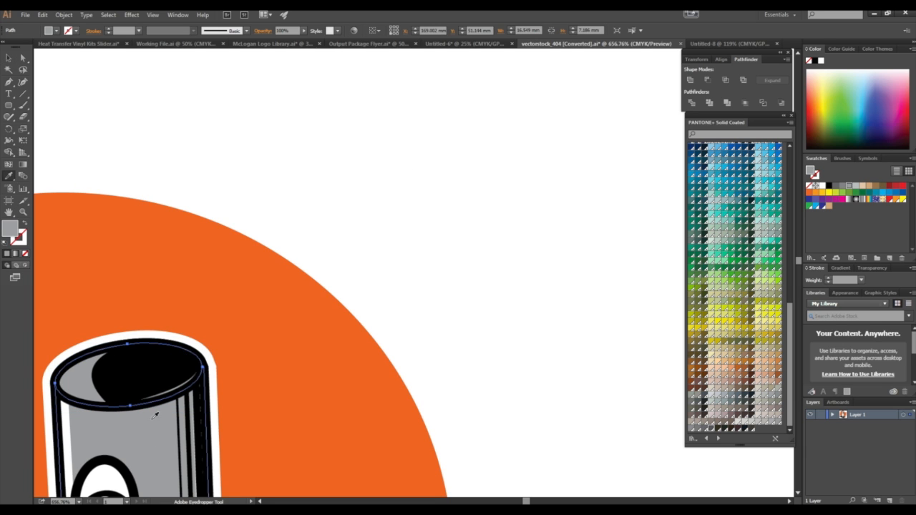
{"action": "left_click", "coordinate": [152, 15]}
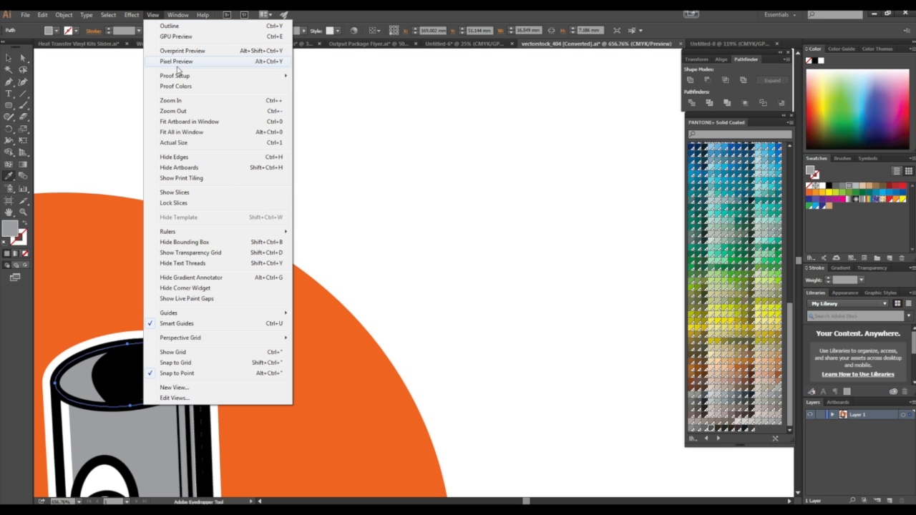
{"action": "left_click", "coordinate": [209, 121]}
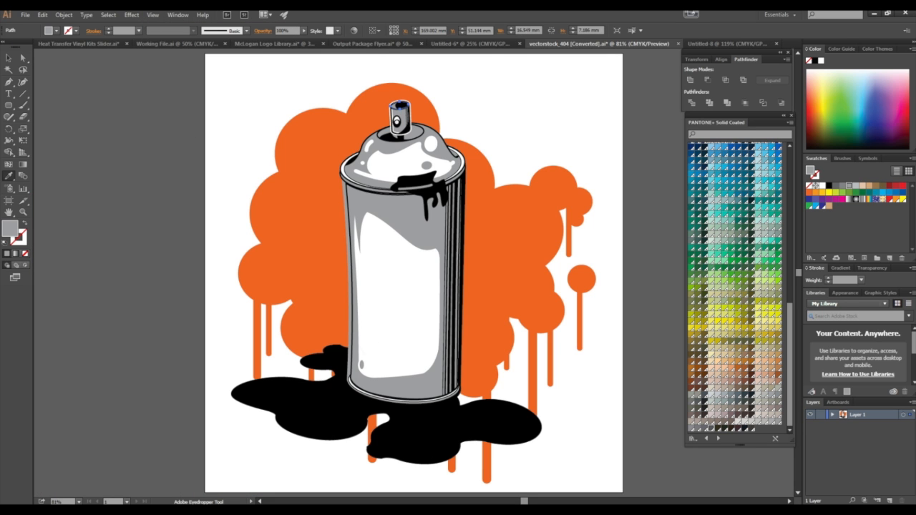
{"action": "left_click", "coordinate": [8, 58]}
{"action": "left_click", "coordinate": [62, 100]}
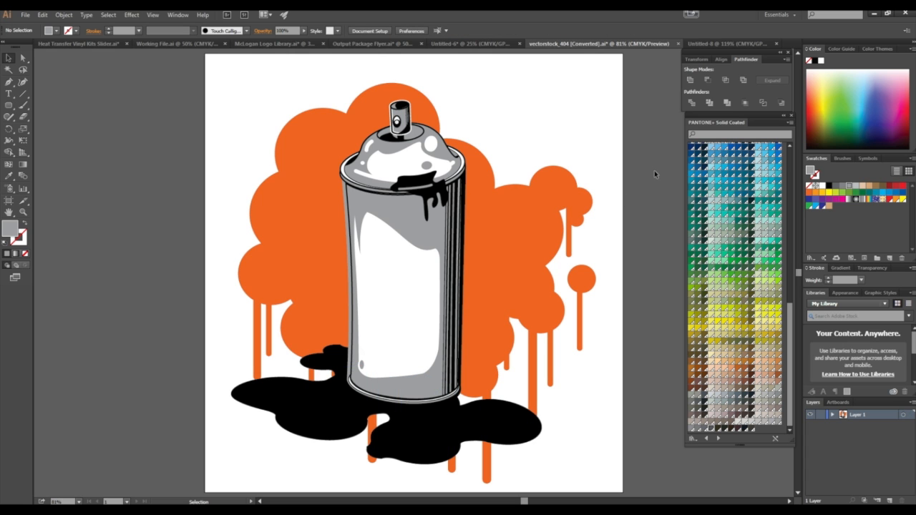
Step: Select the entire spray can artwork, including the orange splatter and black puddle, and copy it
{"action": "scroll", "coordinate": [654, 171], "scroll_direction": "down", "scroll_amount": 2}
{"action": "left_click_drag", "start_coordinate": [637, 186], "coordinate": [547, 205]}
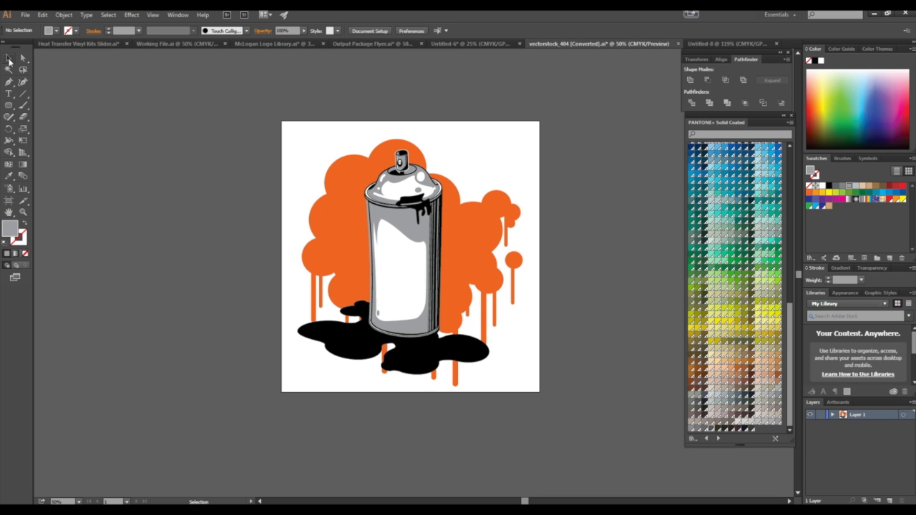
{"action": "left_click_drag", "start_coordinate": [344, 223], "coordinate": [704, 498]}
{"action": "left_click_drag", "start_coordinate": [572, 396], "coordinate": [573, 397]}
{"action": "key", "text": "a"}
{"action": "key", "text": "v"}
{"action": "left_click", "coordinate": [42, 15]}
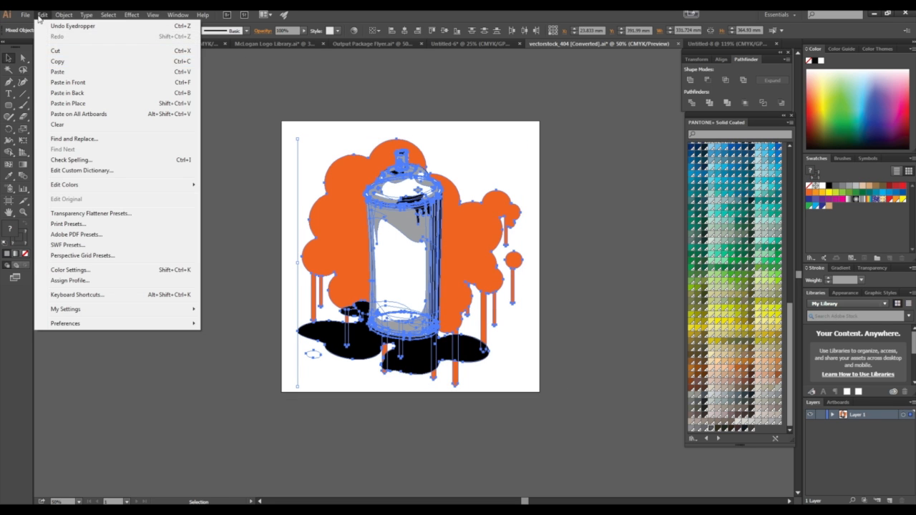
{"action": "left_click", "coordinate": [54, 64]}
Step: Create a new document with 4 artboards, each 13 in wide and 19 in high
{"action": "left_click", "coordinate": [25, 15]}
{"action": "left_click", "coordinate": [41, 27]}
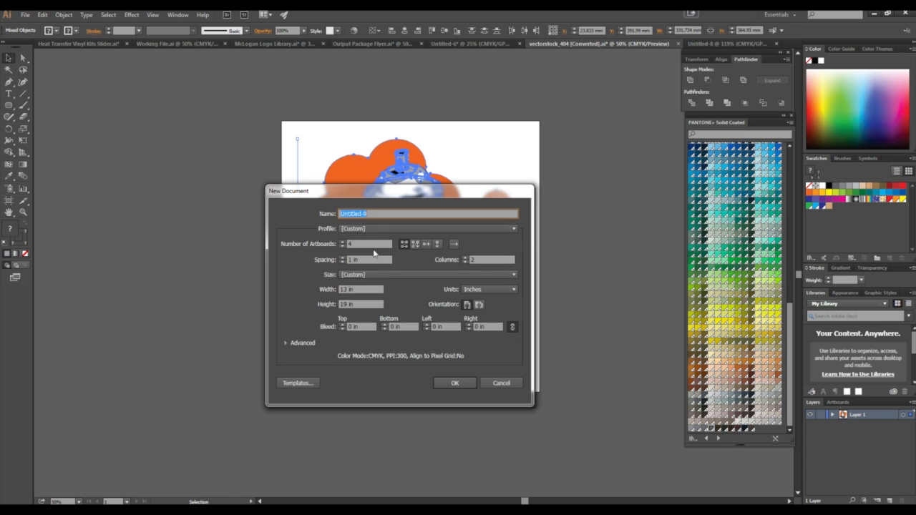
{"action": "left_click", "coordinate": [372, 244]}
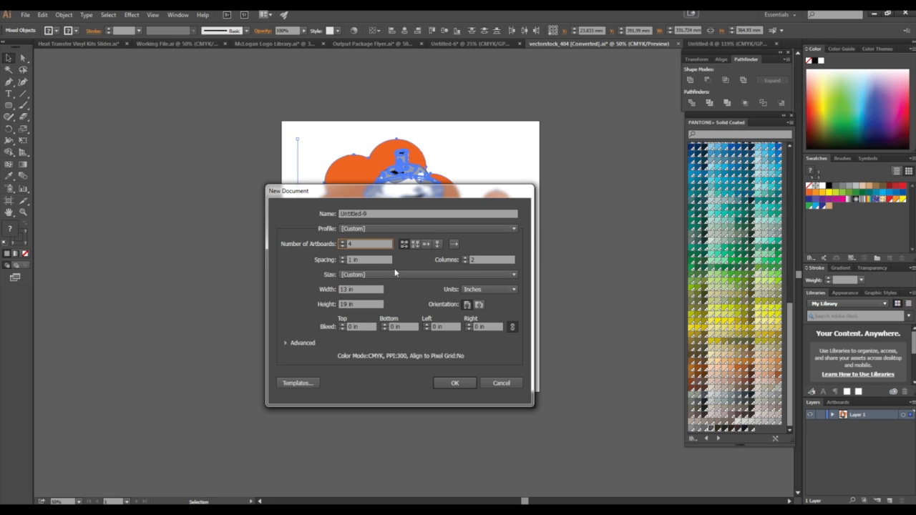
{"action": "left_click", "coordinate": [456, 383]}
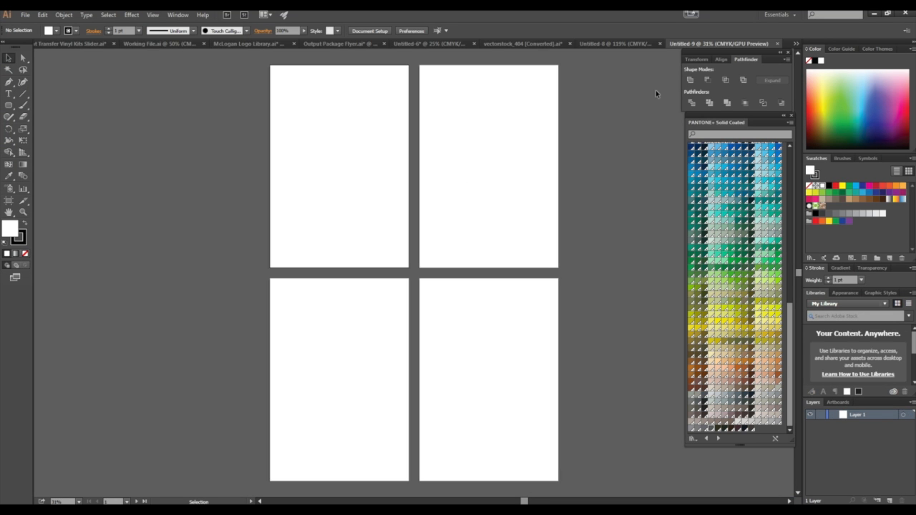
Step: Paste the spray can artwork and place it on the empty canvas beside the upper row of artboards
{"action": "key", "text": "a"}
{"action": "key", "text": "v"}
{"action": "mouse_move", "coordinate": [397, 246]}
{"action": "left_mouse_down"}
{"action": "mouse_move", "coordinate": [257, 212]}
{"action": "mouse_move", "coordinate": [176, 174]}
{"action": "left_mouse_up"}
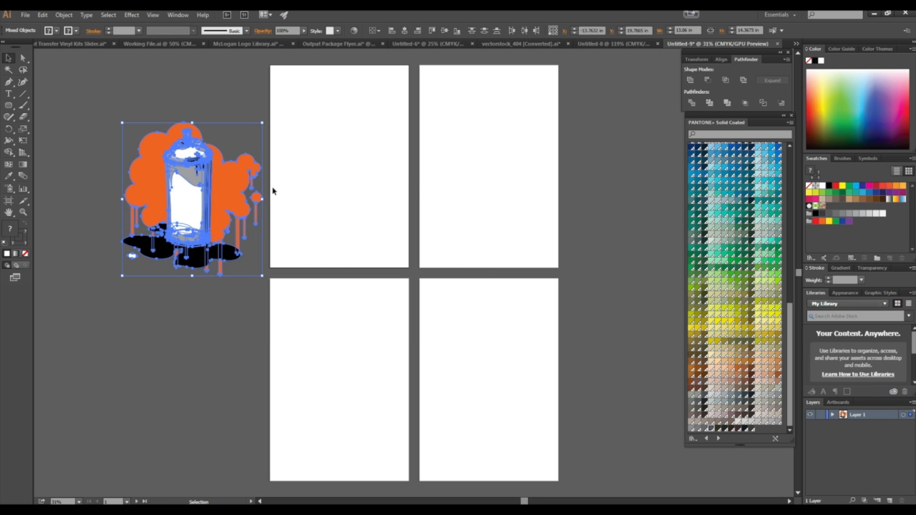
{"action": "left_click_drag", "start_coordinate": [208, 202], "coordinate": [205, 170]}
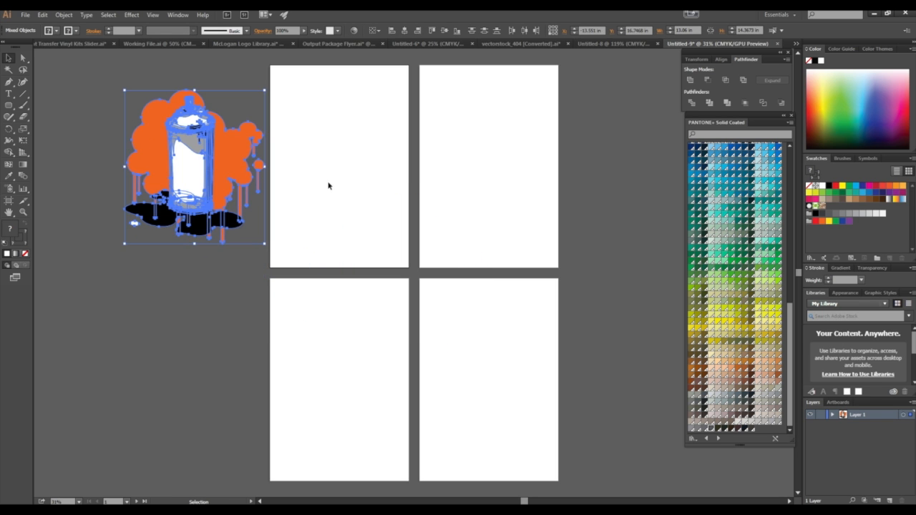
{"action": "left_click", "coordinate": [344, 197]}
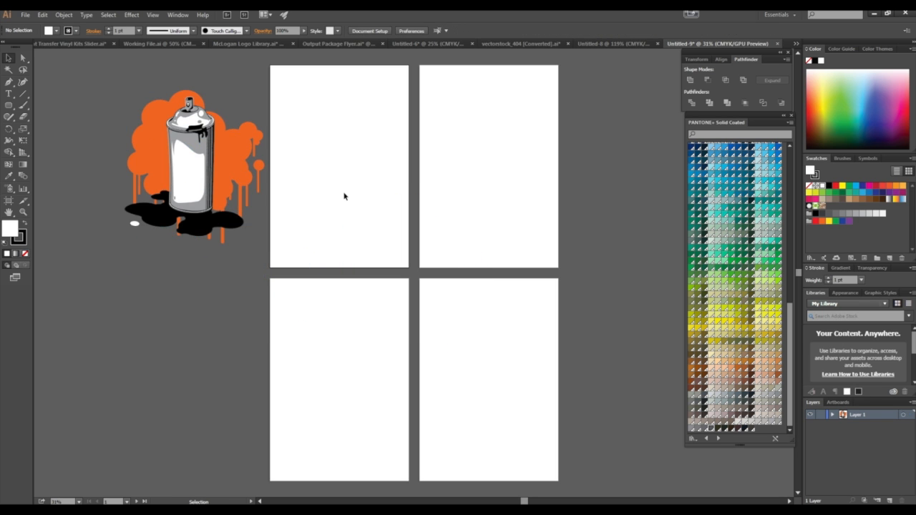
Step: Recolour the small white ellipse below the paint puddle with the puddle's black using the Eyedropper
{"action": "left_click", "coordinate": [134, 226]}
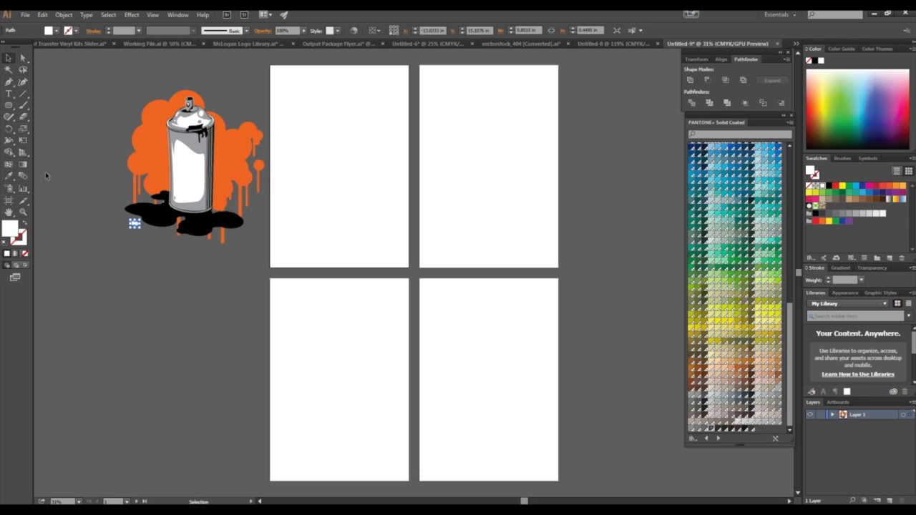
{"action": "left_click", "coordinate": [8, 176]}
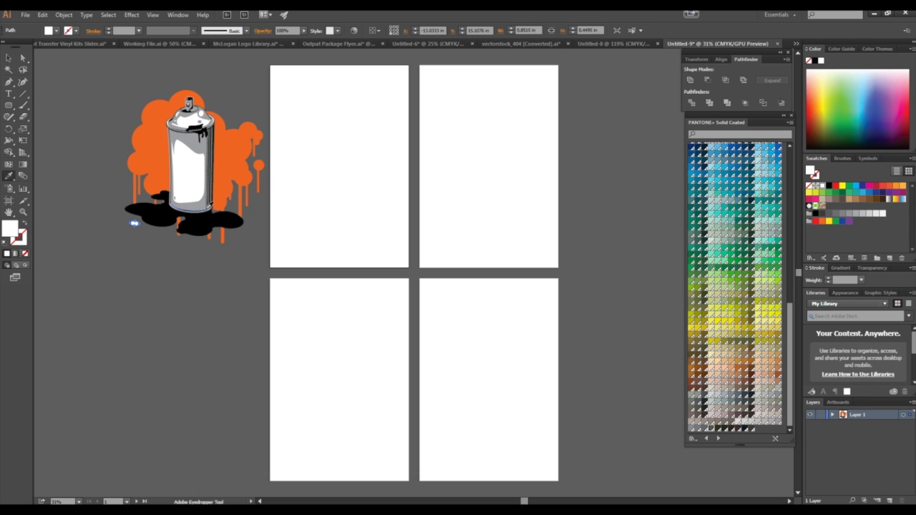
{"action": "left_click", "coordinate": [165, 215]}
{"action": "left_click", "coordinate": [9, 57]}
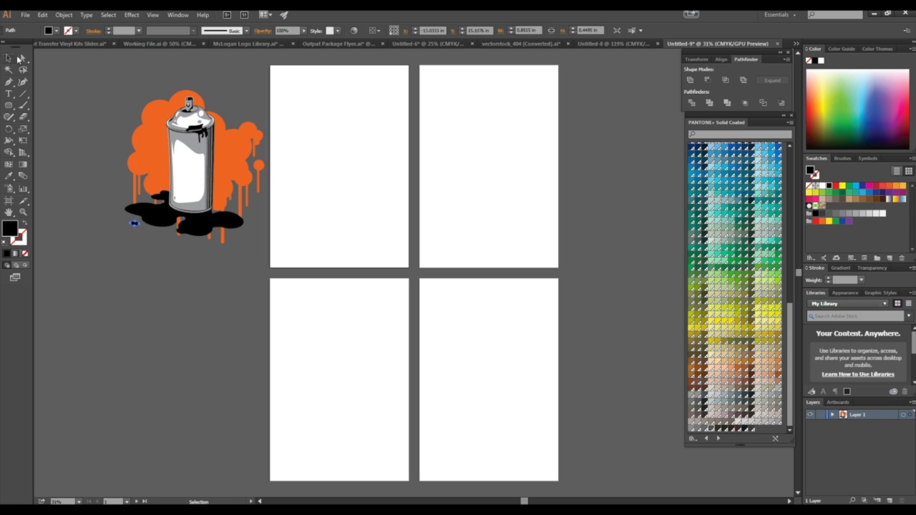
{"action": "left_click", "coordinate": [110, 82]}
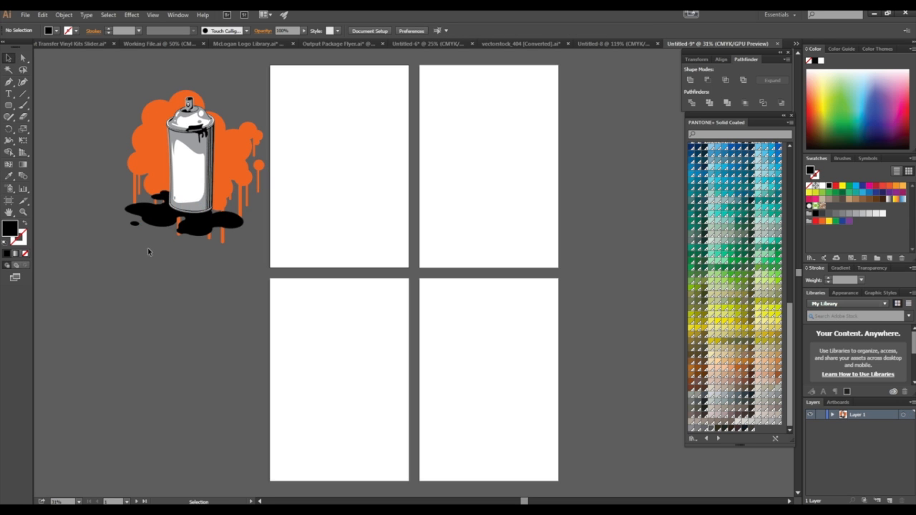
{"action": "left_click", "coordinate": [151, 223]}
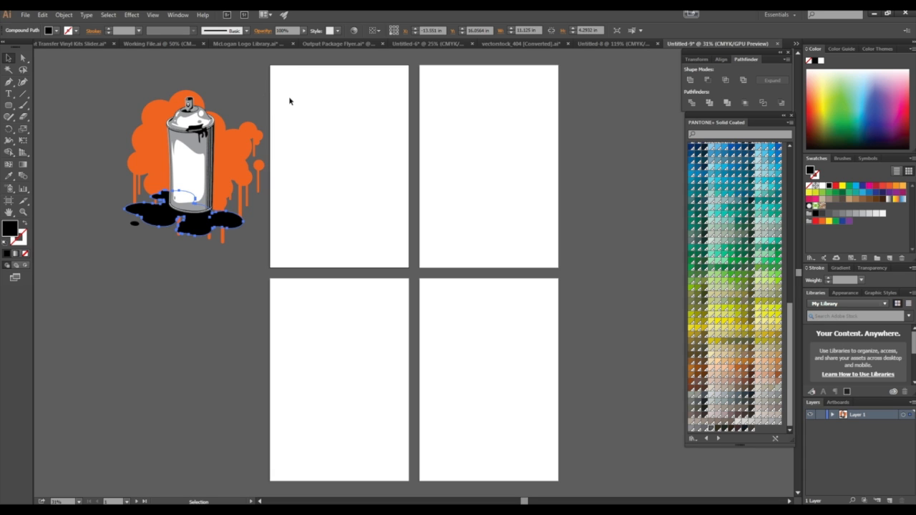
{"action": "left_click", "coordinate": [241, 89]}
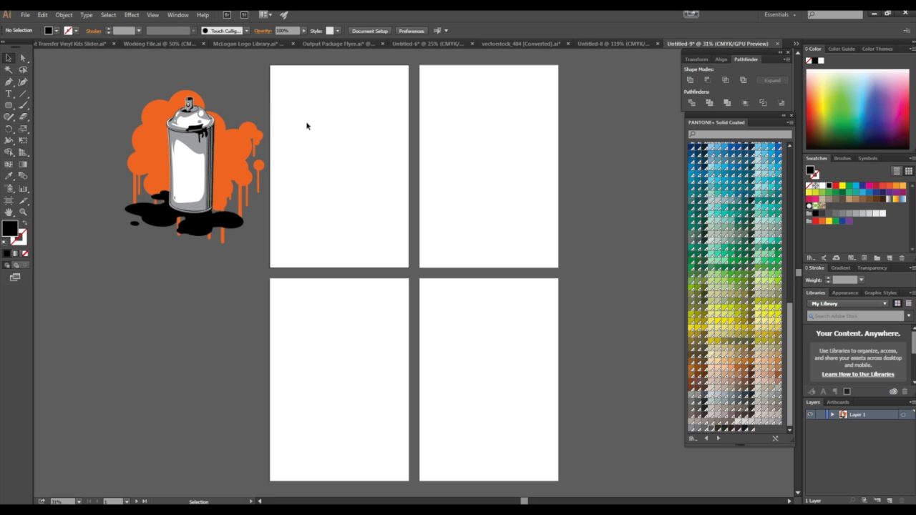
Step: Copy the T-shirt thumbnail from the Untitled-8 document and paste it into the new document below the spray can
{"action": "left_click", "coordinate": [635, 42]}
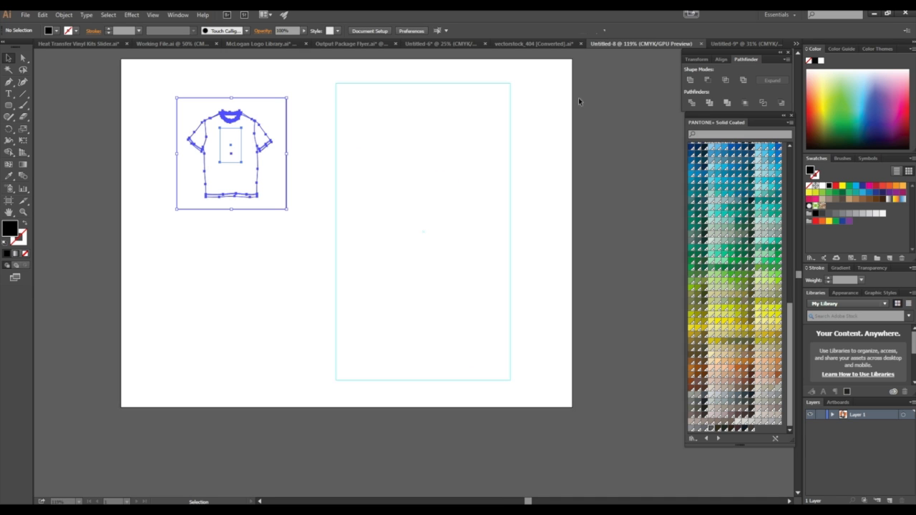
{"action": "left_click_drag", "start_coordinate": [304, 92], "coordinate": [163, 251]}
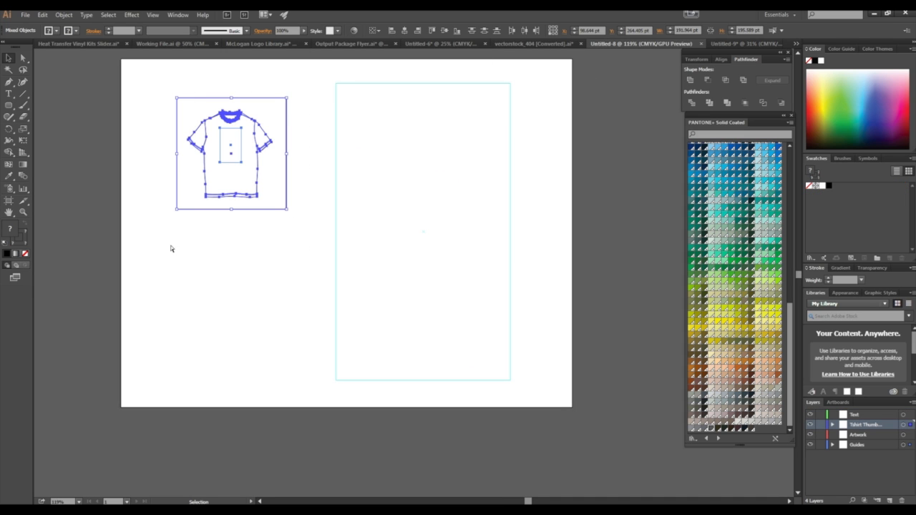
{"action": "key", "text": "v"}
{"action": "left_click", "coordinate": [744, 43]}
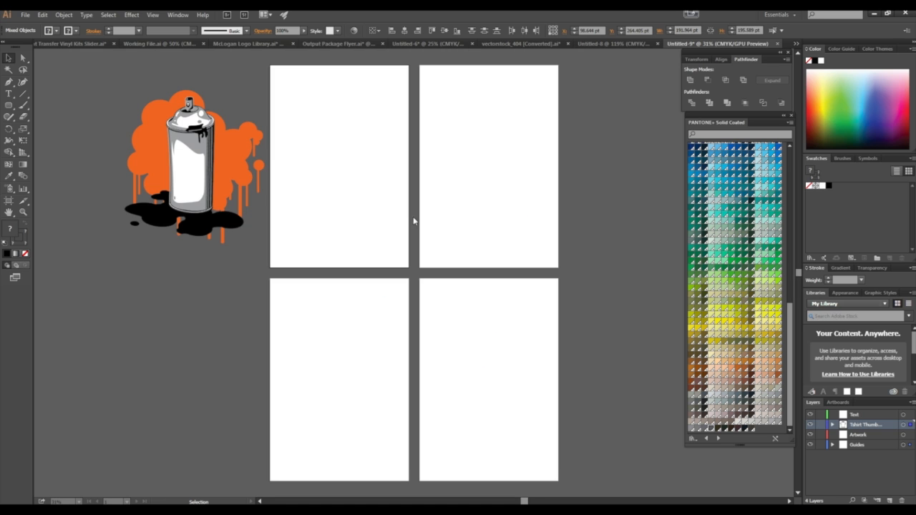
{"action": "key", "text": "ctrl+v"}
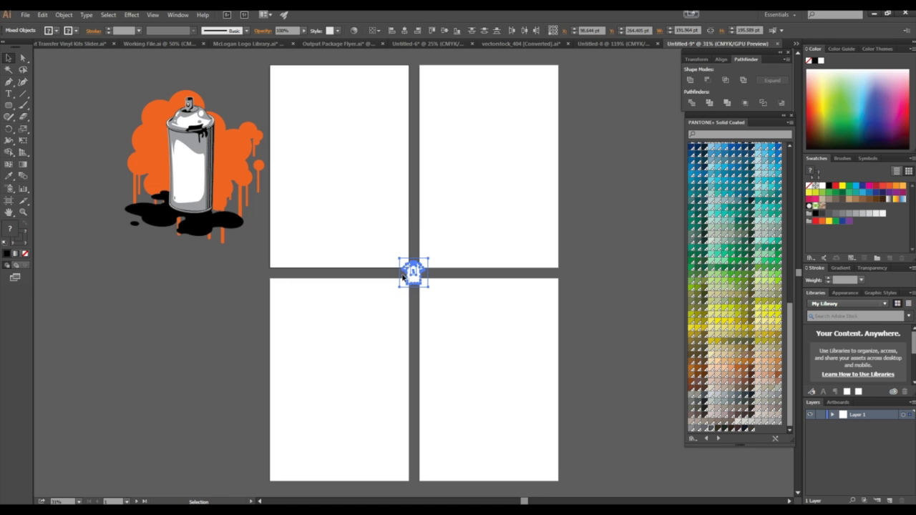
{"action": "left_click_drag", "start_coordinate": [421, 275], "coordinate": [210, 320]}
{"action": "left_click", "coordinate": [218, 293]}
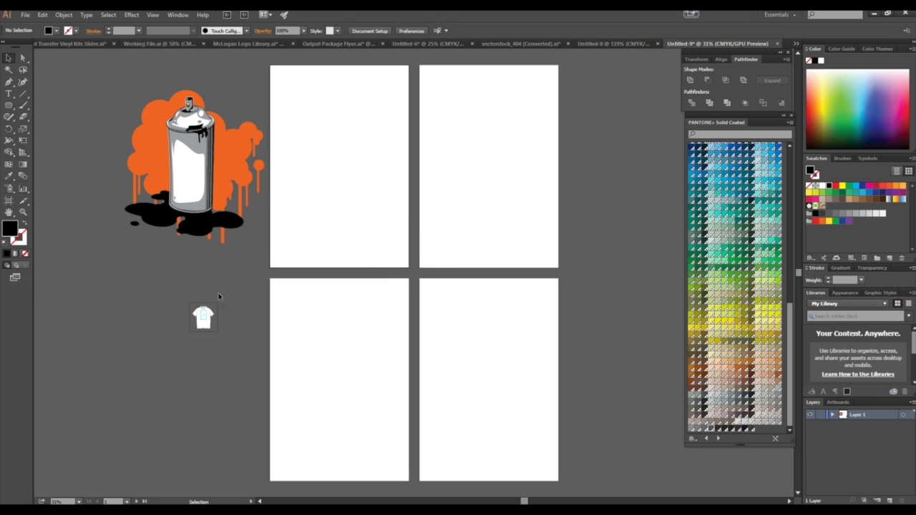
Step: Ungroup the pasted T-shirt thumbnail and delete the square frame around the shirt
{"action": "left_click", "coordinate": [214, 309]}
{"action": "right_click", "coordinate": [215, 306]}
{"action": "left_click", "coordinate": [253, 363]}
{"action": "left_click", "coordinate": [234, 309]}
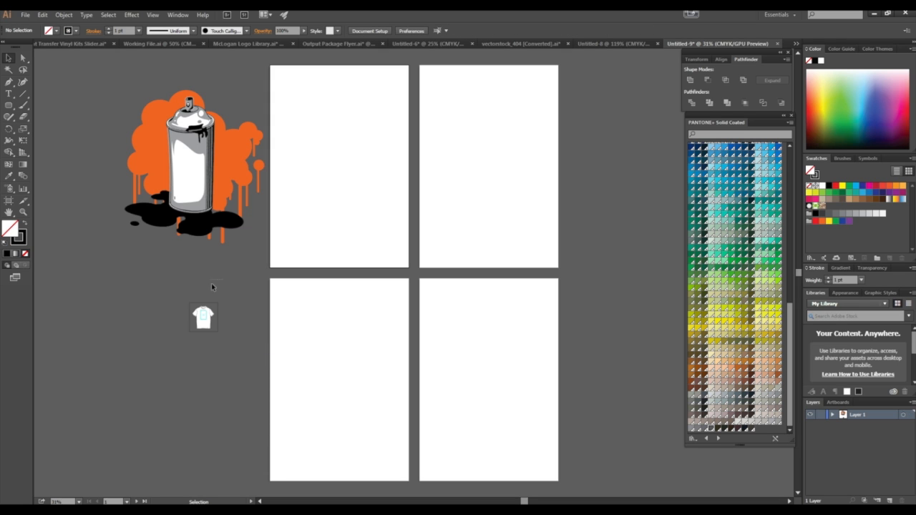
{"action": "mouse_move", "coordinate": [216, 310]}
{"action": "left_mouse_down"}
{"action": "mouse_move", "coordinate": [216, 322]}
{"action": "mouse_move", "coordinate": [193, 306]}
{"action": "mouse_move", "coordinate": [84, 194]}
{"action": "left_mouse_up"}
{"action": "key", "text": "Delete"}
Step: Enlarge the T-shirt proportionally to about 28 in wide and 29 in high
{"action": "left_click_drag", "start_coordinate": [215, 195], "coordinate": [300, 106]}
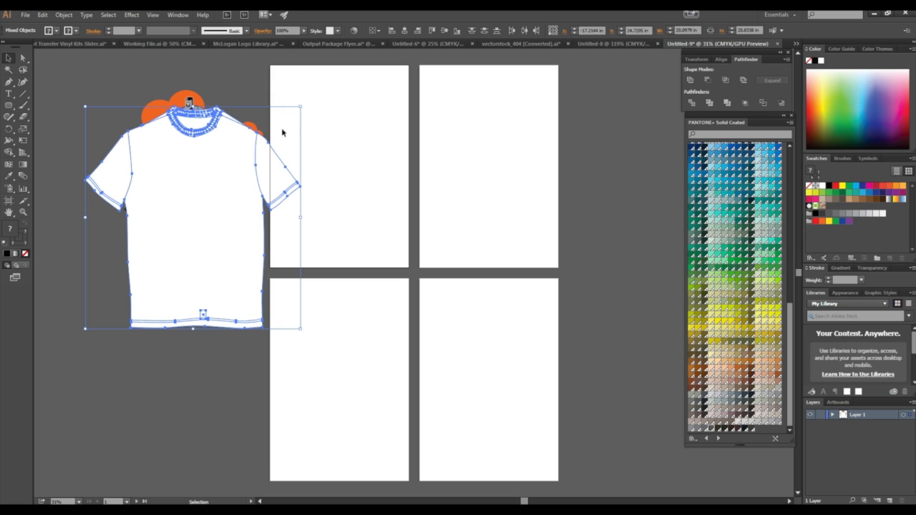
{"action": "scroll", "coordinate": [300, 114], "scroll_direction": "up", "scroll_amount": 2}
{"action": "left_click_drag", "start_coordinate": [301, 166], "coordinate": [332, 103]}
{"action": "key", "text": "ctrl+z"}
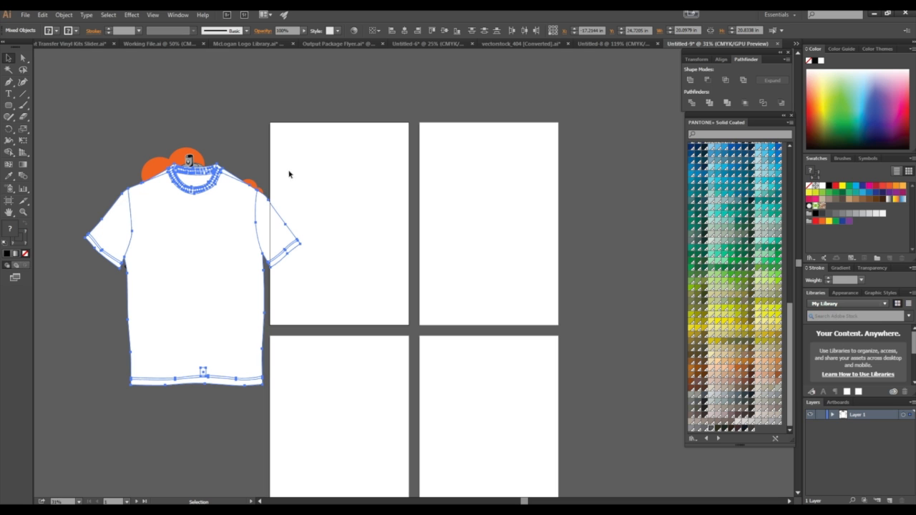
{"action": "left_click", "coordinate": [149, 254]}
{"action": "left_click_drag", "start_coordinate": [302, 165], "coordinate": [384, 76]}
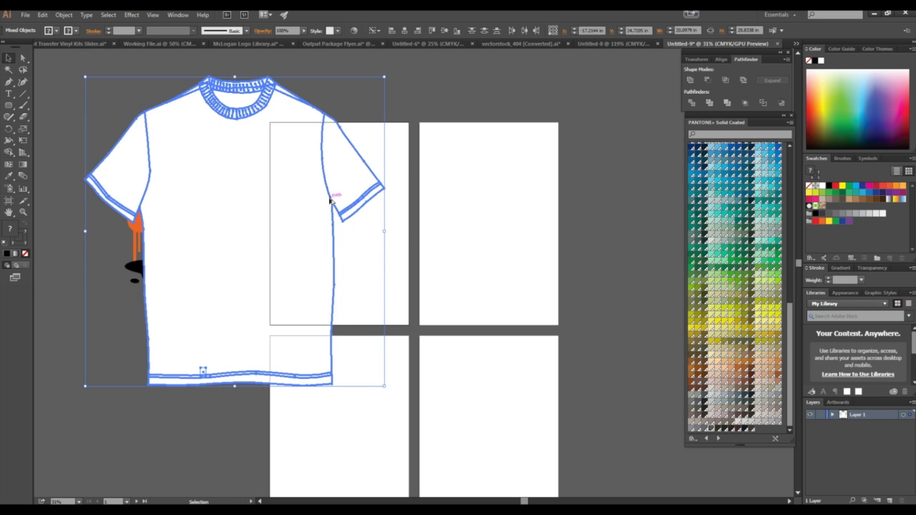
Step: Move the enlarged T-shirt away from the artboards so that it sits beside the spray can artwork
{"action": "scroll", "coordinate": [329, 201], "scroll_direction": "down", "scroll_amount": 3, "text": "alt"}
{"action": "mouse_move", "coordinate": [319, 228]}
{"action": "left_mouse_down"}
{"action": "mouse_move", "coordinate": [215, 214]}
{"action": "mouse_move", "coordinate": [230, 217]}
{"action": "left_mouse_up"}
{"action": "key", "text": "z"}
{"action": "left_click_drag", "start_coordinate": [305, 174], "coordinate": [363, 147]}
{"action": "left_click", "coordinate": [10, 57]}
{"action": "left_click_drag", "start_coordinate": [153, 204], "coordinate": [164, 175]}
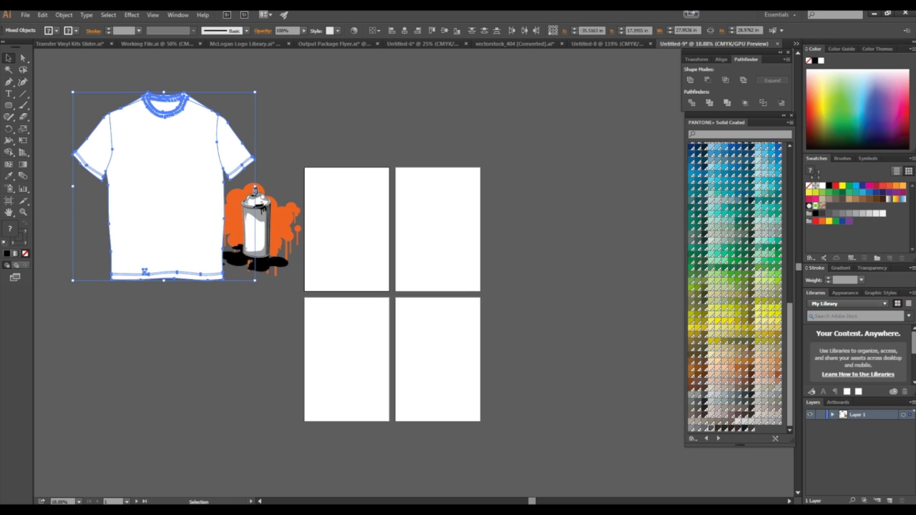
Step: Draw a rounded rectangle about 5.4 in high across the T-shirt's chest and set its width to 11 in
{"action": "left_click", "coordinate": [9, 105]}
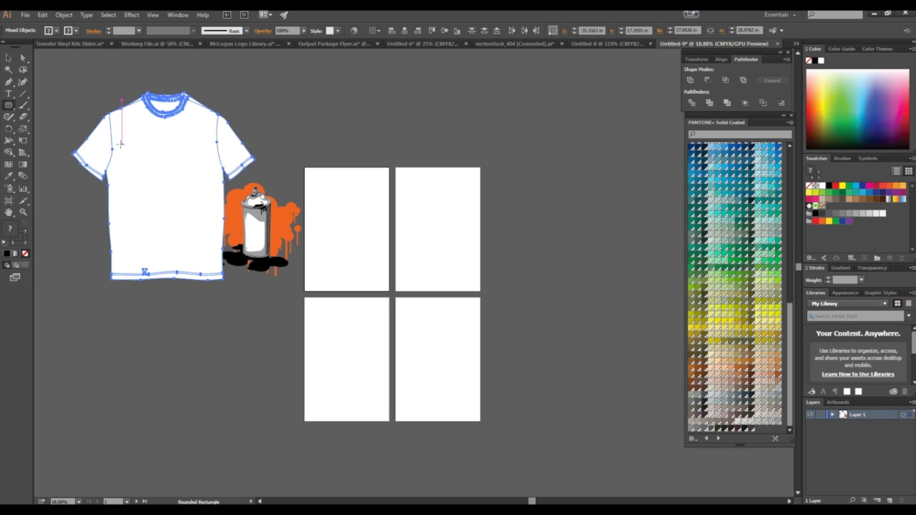
{"action": "left_click_drag", "start_coordinate": [122, 144], "coordinate": [209, 180]}
{"action": "key", "text": "v"}
{"action": "left_click", "coordinate": [694, 30]}
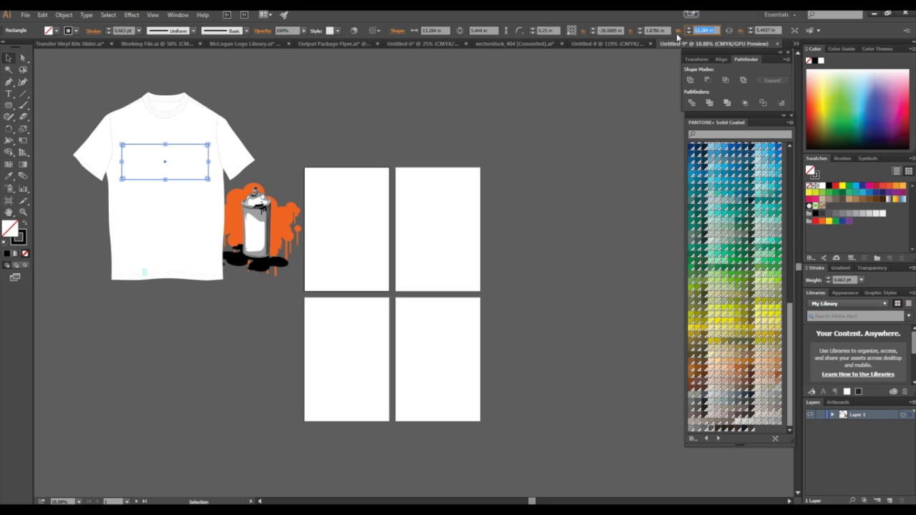
{"action": "type", "text": "11"}
{"action": "key", "text": "Return"}
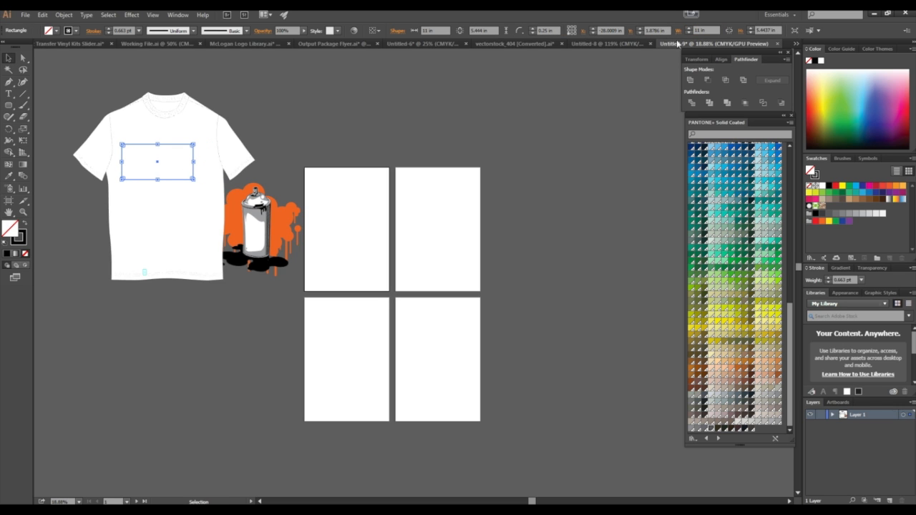
{"action": "left_click", "coordinate": [79, 87]}
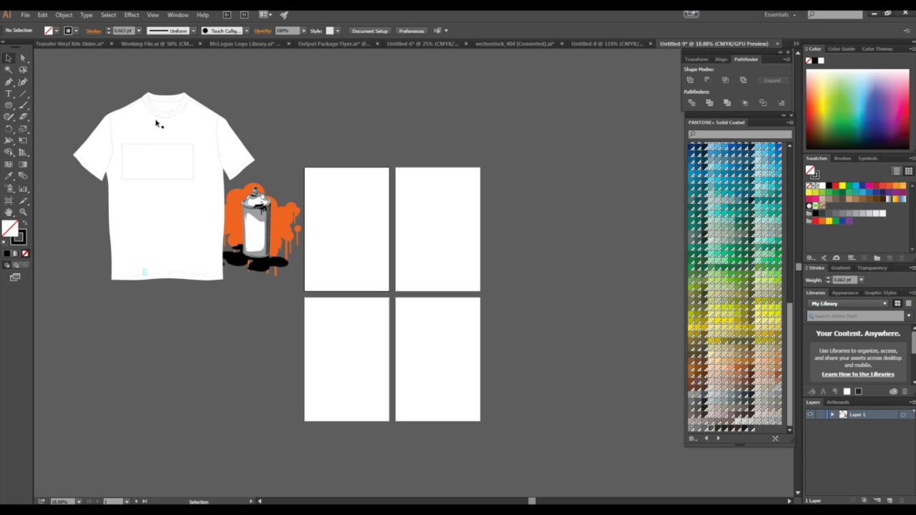
Step: Try placing the spray can artwork on the lower part of the T-shirt and changing its stacking order
{"action": "left_click_drag", "start_coordinate": [160, 119], "coordinate": [191, 131]}
{"action": "left_click", "coordinate": [250, 79]}
{"action": "left_click", "coordinate": [294, 137]}
{"action": "mouse_move", "coordinate": [257, 254]}
{"action": "left_mouse_down"}
{"action": "mouse_move", "coordinate": [191, 253]}
{"action": "mouse_move", "coordinate": [189, 265]}
{"action": "left_mouse_up"}
{"action": "key", "text": "ctrl+shift+bracketleft"}
{"action": "left_click", "coordinate": [284, 262]}
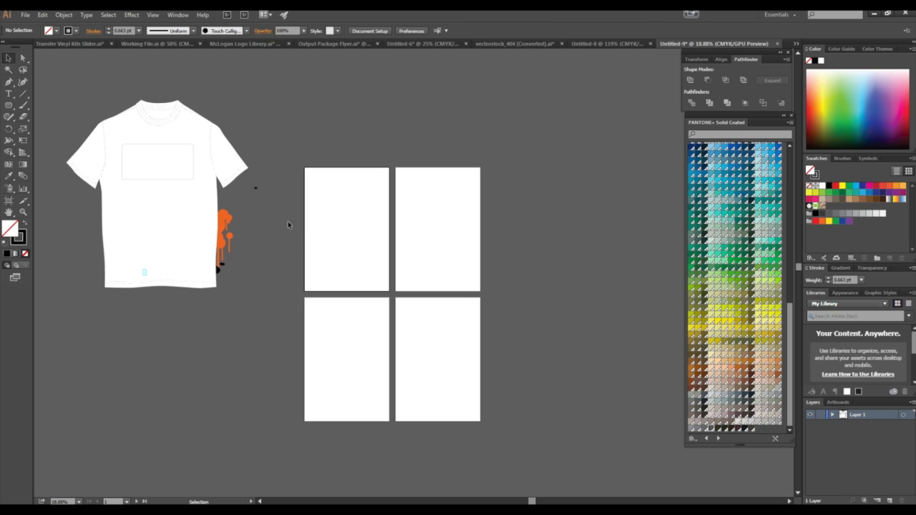
{"action": "key", "text": "ctrl+z"}
{"action": "key", "text": "ctrl+z"}
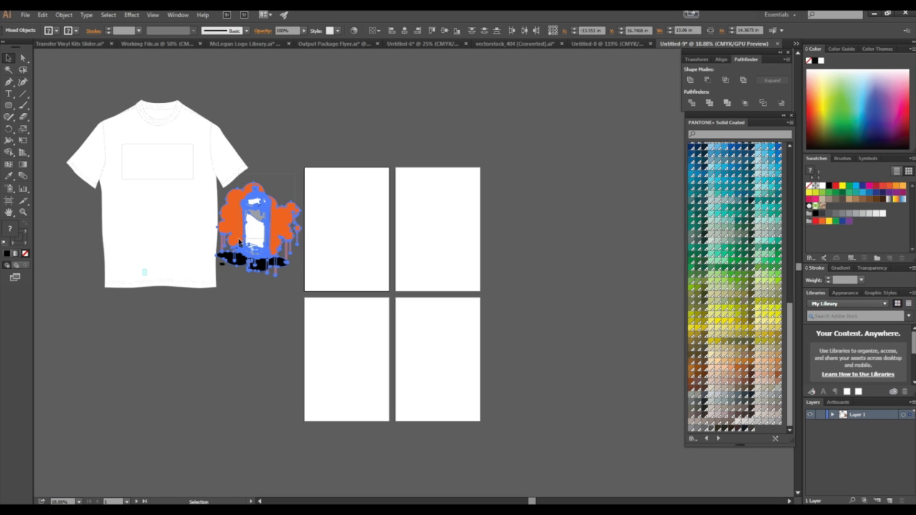
Step: Try grouping the spray can artwork and moving it onto the artboards
{"action": "key", "text": "a"}
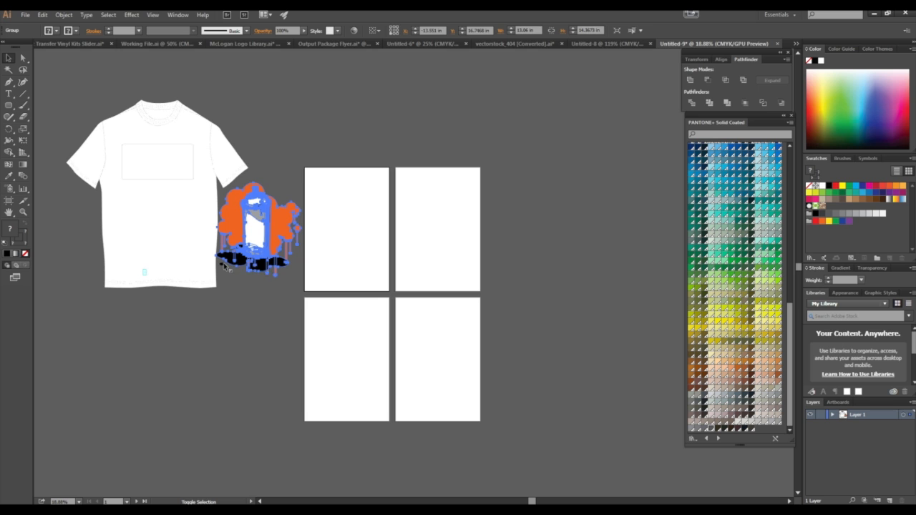
{"action": "key", "text": "ctrl+g"}
{"action": "left_click", "coordinate": [248, 302]}
{"action": "mouse_move", "coordinate": [269, 230]}
{"action": "left_mouse_down"}
{"action": "mouse_move", "coordinate": [424, 322]}
{"action": "mouse_move", "coordinate": [415, 313]}
{"action": "left_mouse_up"}
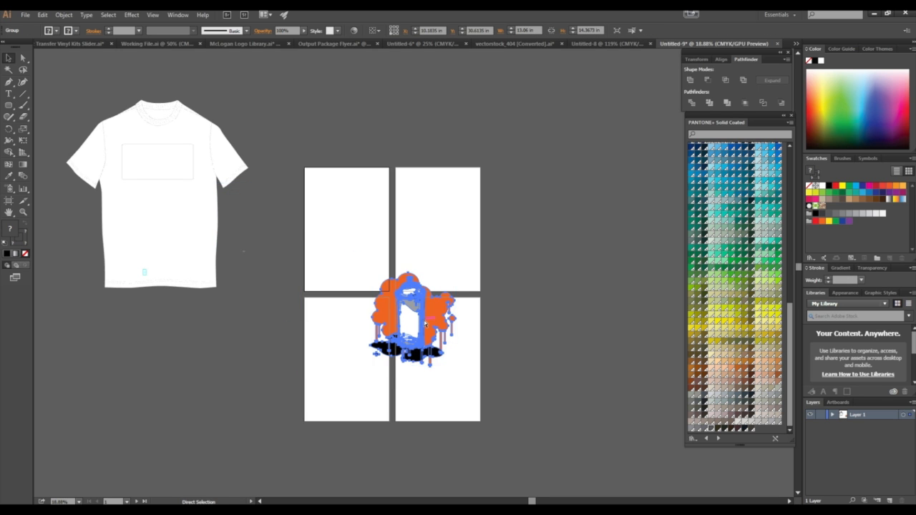
{"action": "key", "text": "ctrl+z"}
{"action": "key", "text": "ctrl+z"}
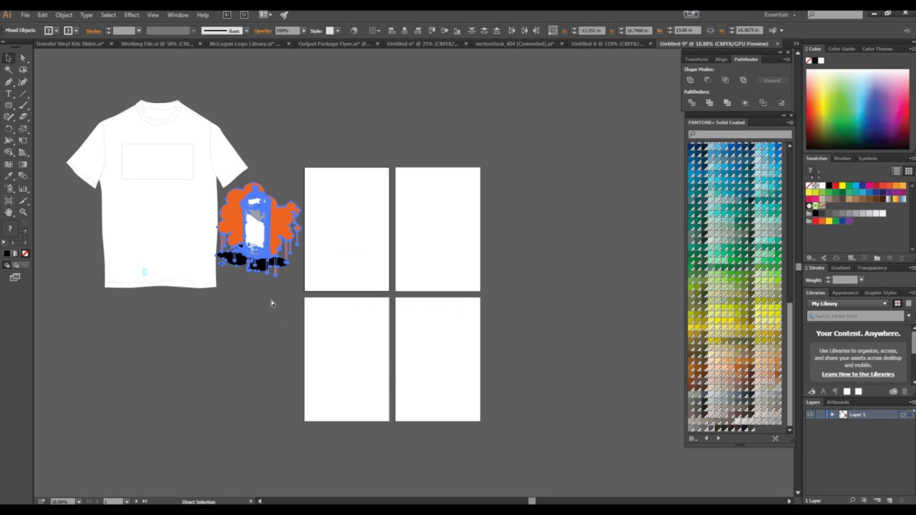
Step: Move the T-shirt clear of the spray can and group all parts of the spray can artwork
{"action": "left_click_drag", "start_coordinate": [198, 260], "coordinate": [133, 260]}
{"action": "left_click", "coordinate": [208, 287]}
{"action": "left_click_drag", "start_coordinate": [210, 281], "coordinate": [311, 161]}
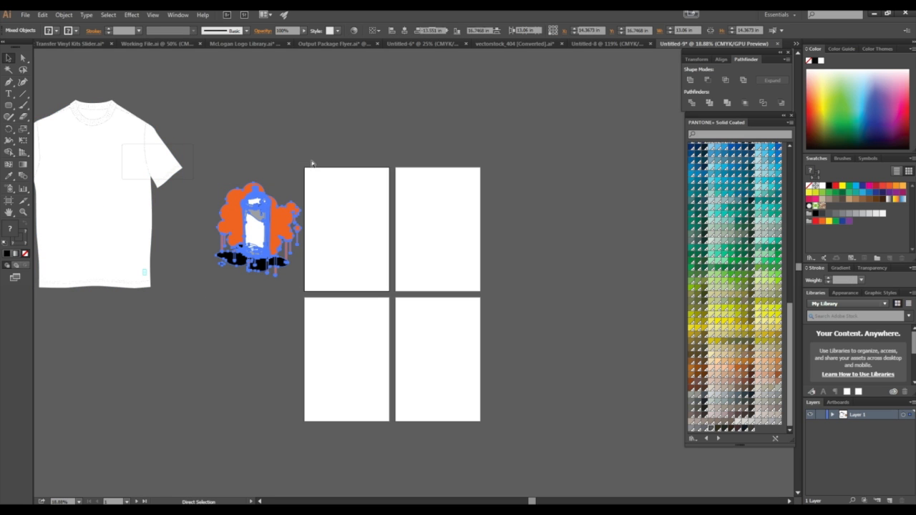
{"action": "key", "text": "ctrl+g"}
{"action": "right_click", "coordinate": [252, 224]}
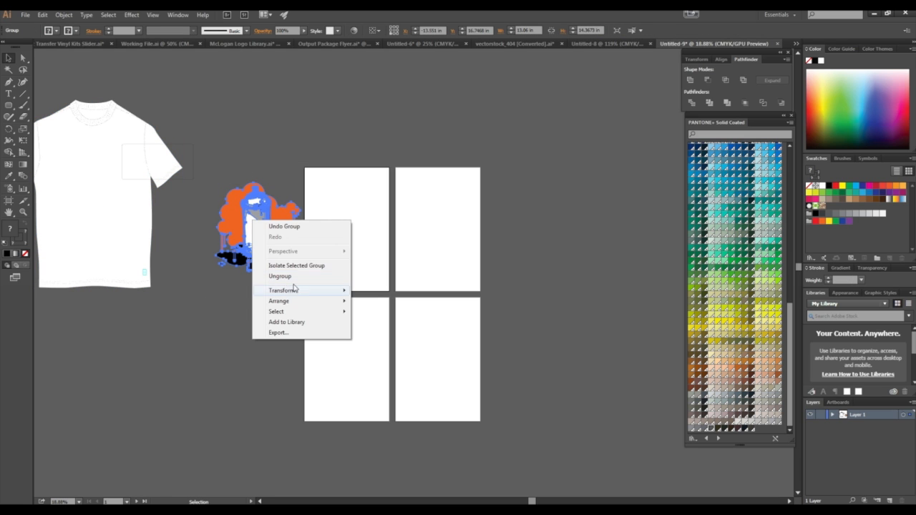
{"action": "left_click", "coordinate": [214, 292]}
{"action": "key", "text": "ctrl+z"}
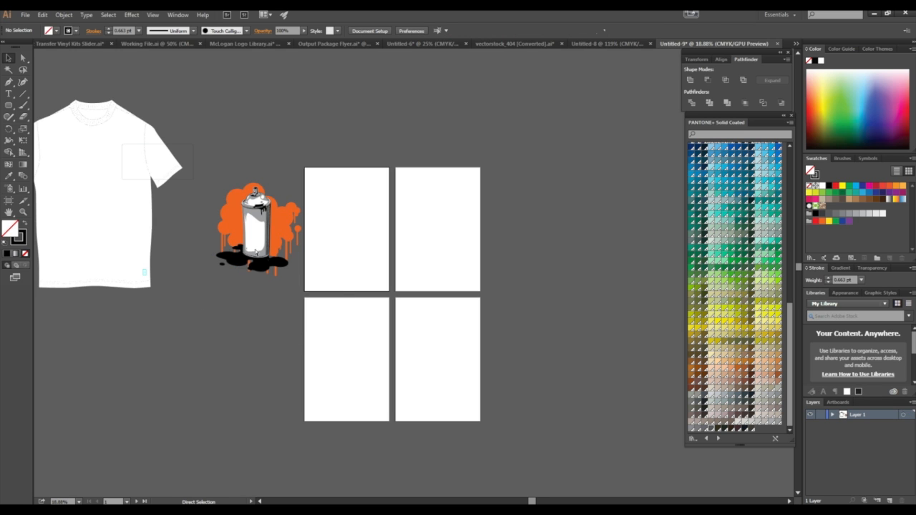
{"action": "right_click", "coordinate": [284, 224]}
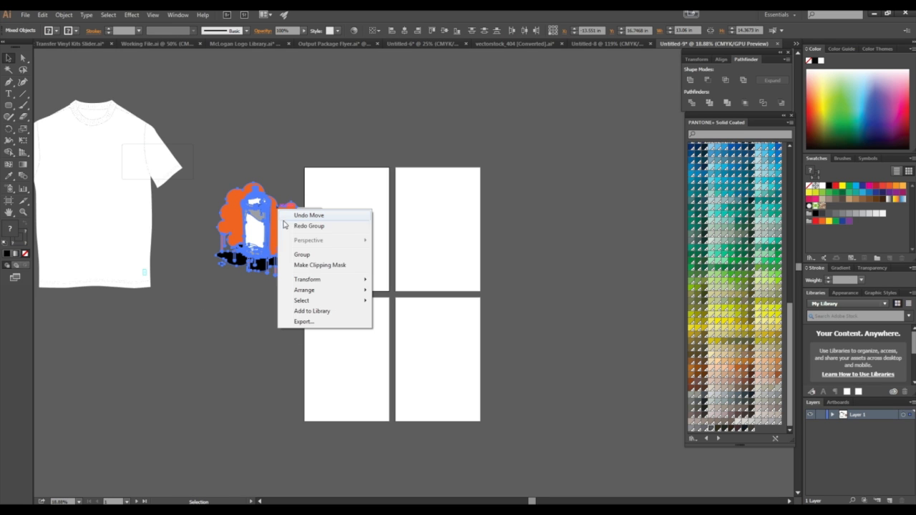
{"action": "left_click", "coordinate": [301, 254]}
{"action": "left_click", "coordinate": [263, 295]}
{"action": "left_click_drag", "start_coordinate": [281, 265], "coordinate": [250, 358]}
{"action": "key", "text": "ctrl+z"}
Step: Move the T-shirt back over the spray can's area and send it behind all other objects
{"action": "left_click_drag", "start_coordinate": [129, 242], "coordinate": [212, 250]}
{"action": "left_click", "coordinate": [229, 321]}
{"action": "left_click", "coordinate": [226, 195]}
{"action": "right_click", "coordinate": [226, 193]}
{"action": "mouse_move", "coordinate": [284, 272]}
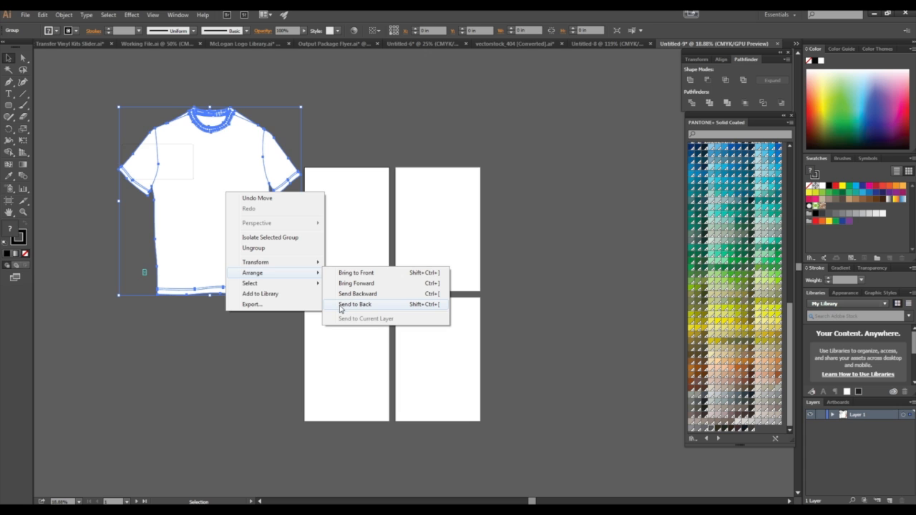
{"action": "left_click", "coordinate": [341, 307]}
{"action": "left_click", "coordinate": [139, 270]}
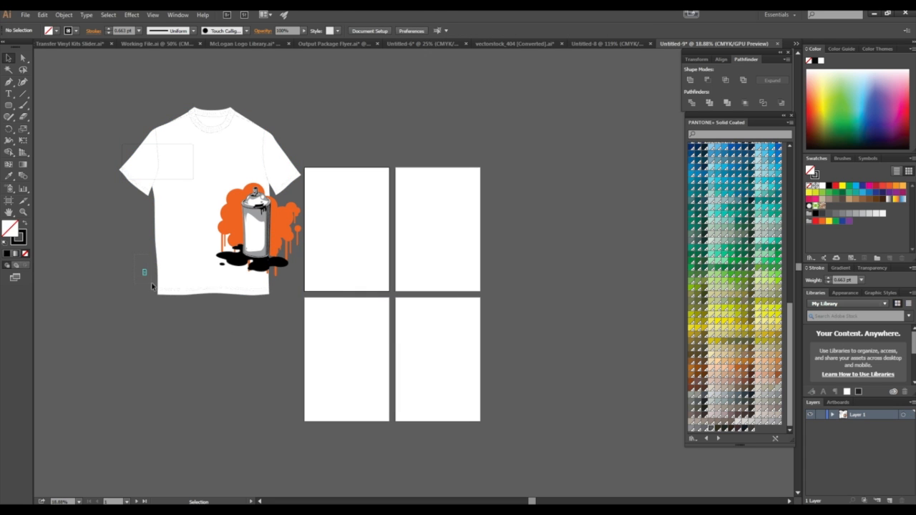
Step: Place the spray can over the T-shirt's lower right hem and shrink it proportionally to about 12.4 in wide and 13.6 in high
{"action": "left_click", "coordinate": [169, 320]}
{"action": "mouse_move", "coordinate": [265, 233]}
{"action": "left_mouse_down"}
{"action": "mouse_move", "coordinate": [252, 244]}
{"action": "mouse_move", "coordinate": [260, 247]}
{"action": "mouse_move", "coordinate": [244, 249]}
{"action": "mouse_move", "coordinate": [252, 250]}
{"action": "left_mouse_up"}
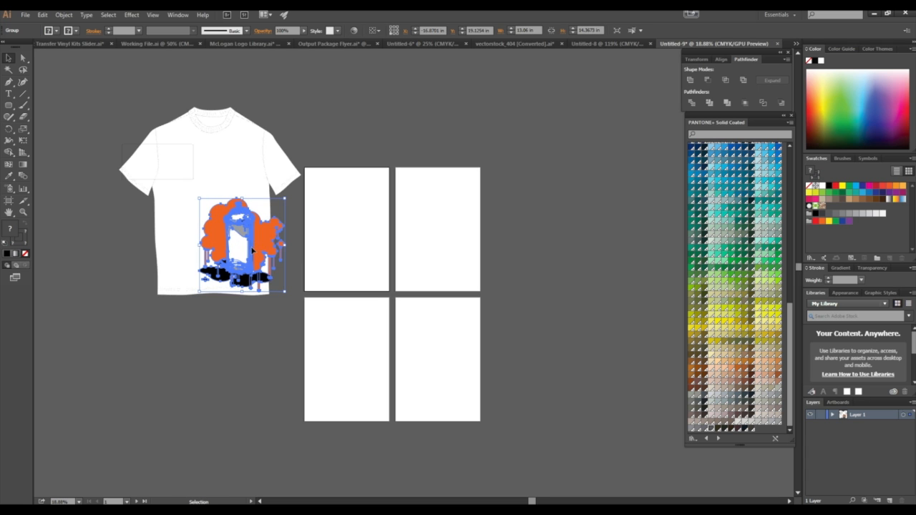
{"action": "left_click", "coordinate": [286, 284]}
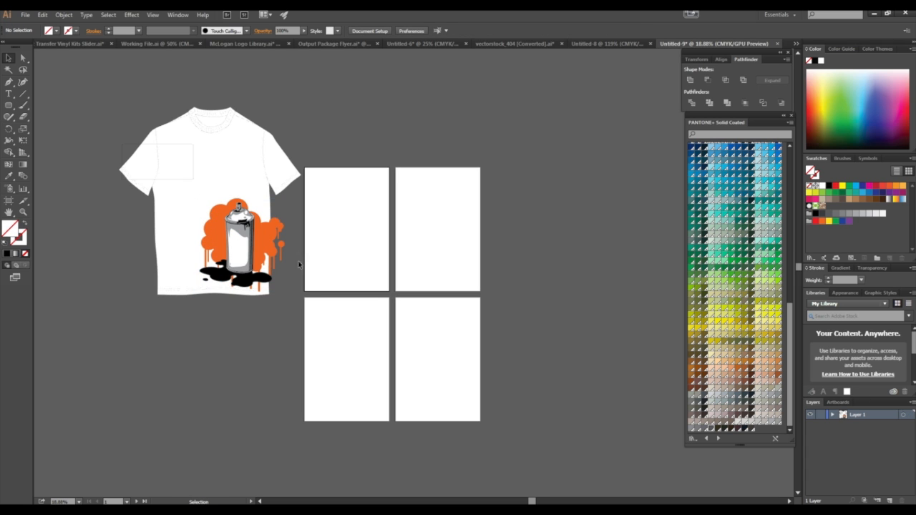
{"action": "left_click", "coordinate": [229, 228]}
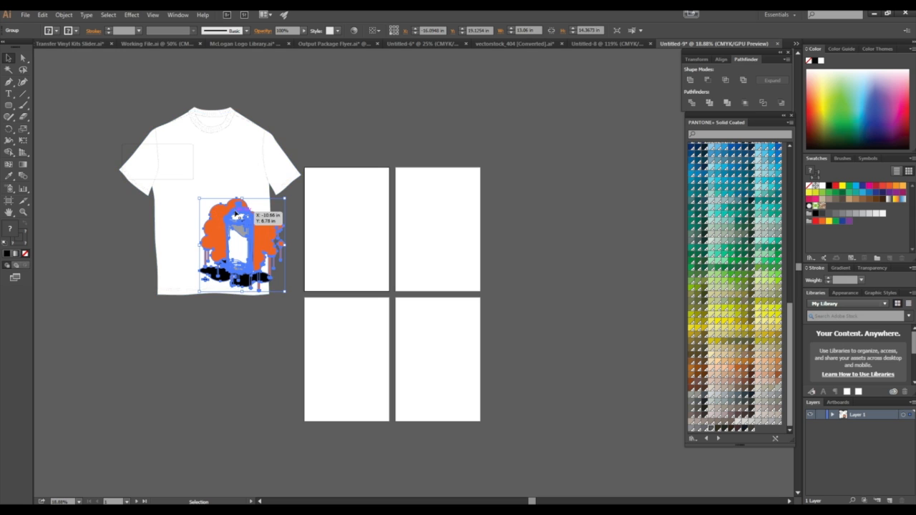
{"action": "mouse_move", "coordinate": [200, 199]}
{"action": "left_mouse_down"}
{"action": "mouse_move", "coordinate": [190, 153]}
{"action": "mouse_move", "coordinate": [190, 179]}
{"action": "mouse_move", "coordinate": [205, 189]}
{"action": "left_mouse_up"}
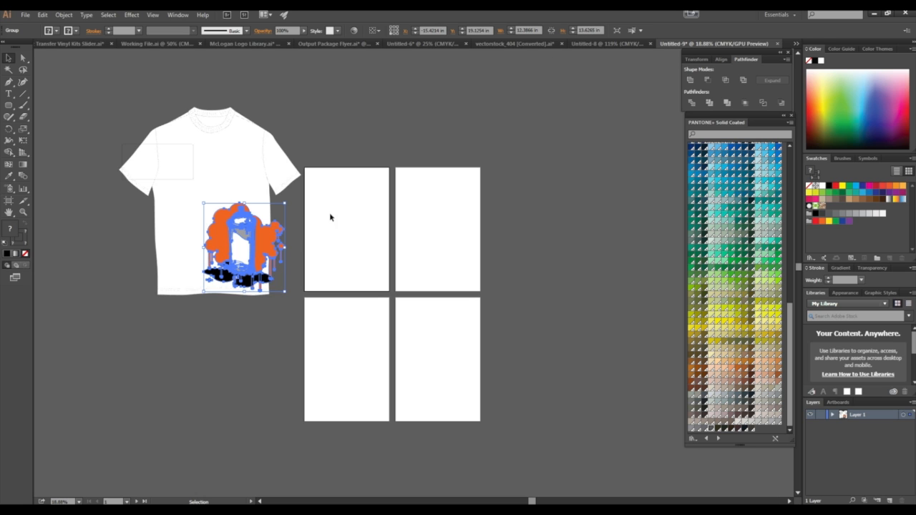
{"action": "left_click_drag", "start_coordinate": [257, 243], "coordinate": [360, 215]}
{"action": "key", "text": "ctrl+z"}
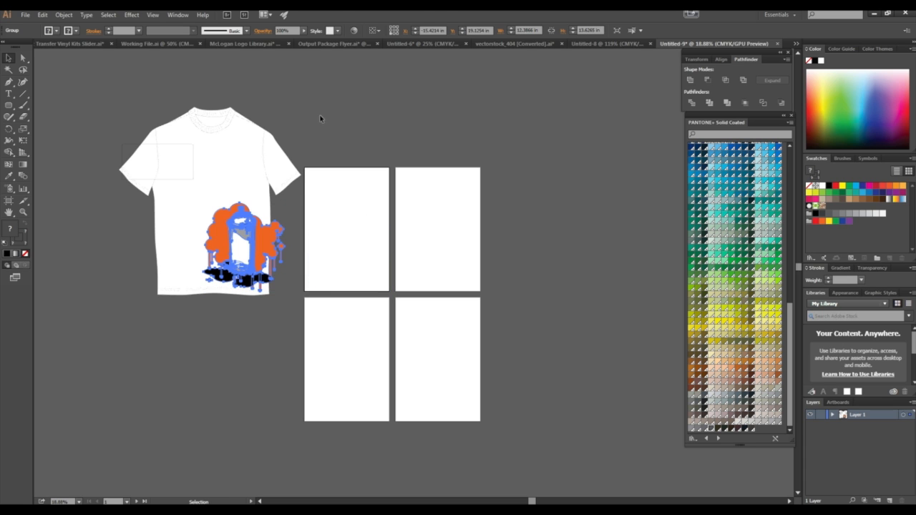
Step: Scale the T-shirt down slightly and reposition it with the spray can so that the 11 in rectangle sits on the chest
{"action": "left_click", "coordinate": [317, 117]}
{"action": "left_click", "coordinate": [255, 134]}
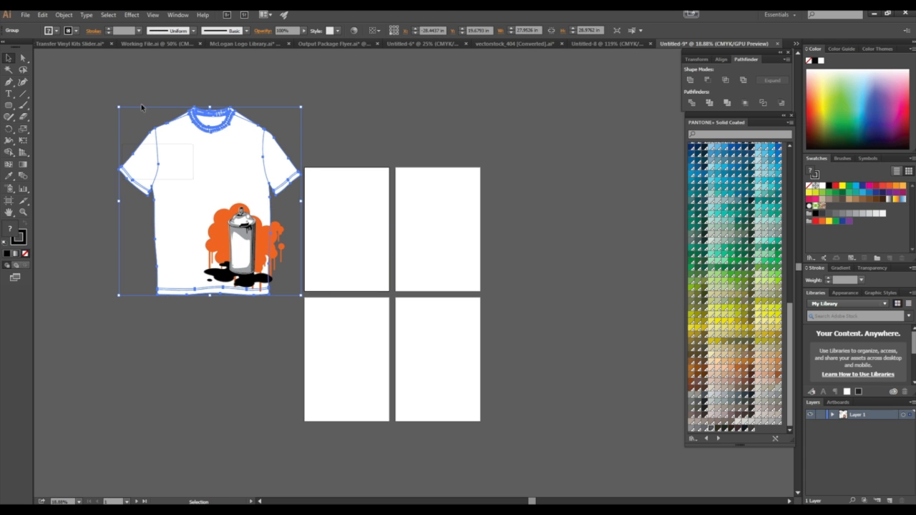
{"action": "left_click_drag", "start_coordinate": [119, 106], "coordinate": [151, 115]}
{"action": "left_click", "coordinate": [282, 103]}
{"action": "left_click_drag", "start_coordinate": [234, 245], "coordinate": [301, 198]}
{"action": "left_click", "coordinate": [239, 254]}
Step: Copy the McLogan logo from the Untitled-6 document and paste it beside the spray can in the Untitled-9 document
{"action": "key", "text": "z"}
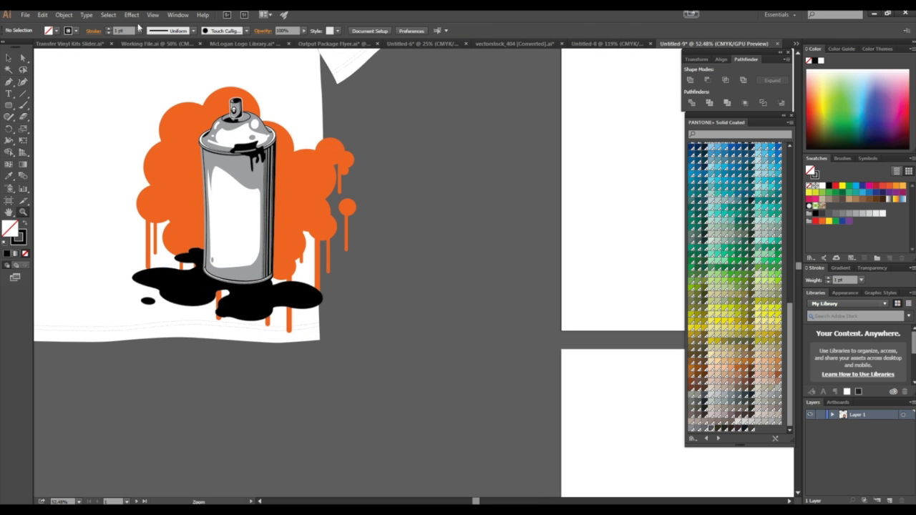
{"action": "left_click", "coordinate": [9, 59]}
{"action": "left_click", "coordinate": [428, 45]}
{"action": "left_click_drag", "start_coordinate": [422, 295], "coordinate": [418, 293]}
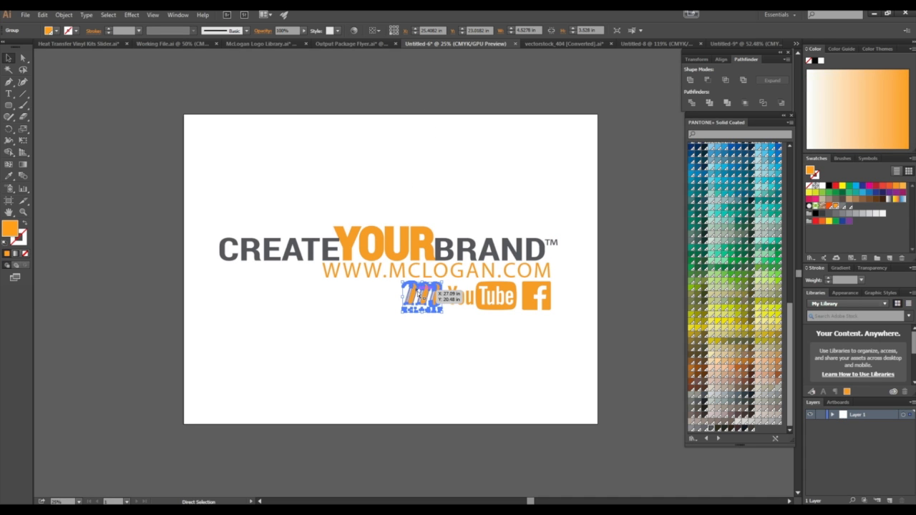
{"action": "left_click", "coordinate": [772, 44]}
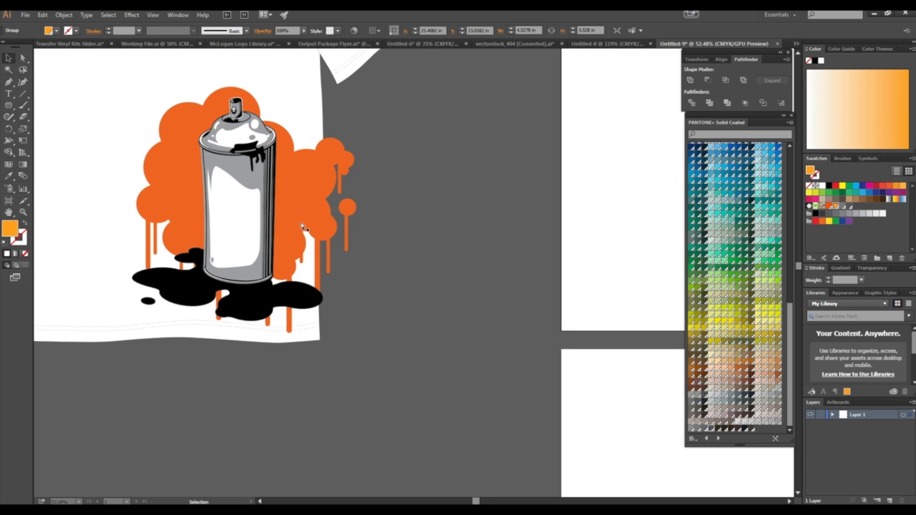
{"action": "key", "text": "ctrl+v"}
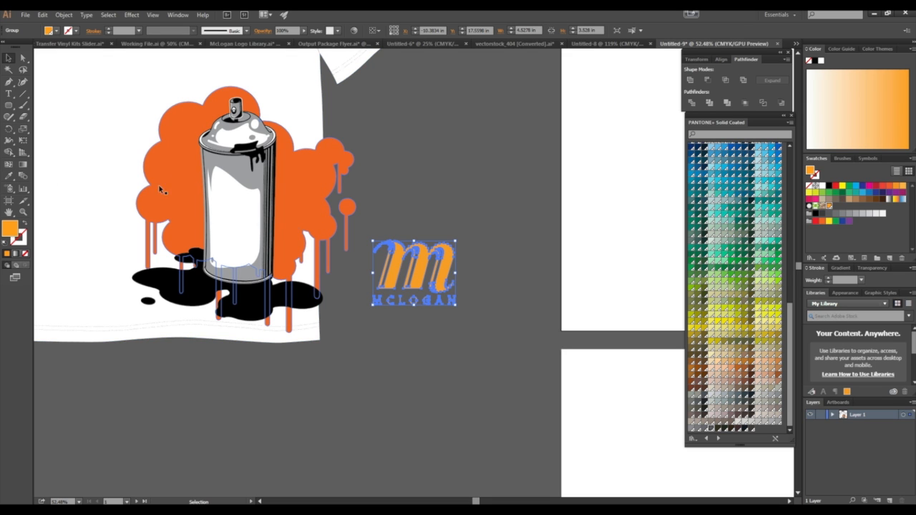
Step: Recolor the pasted McLogan logo with the orange of the paint cloud using the Eyedropper
{"action": "left_click", "coordinate": [9, 177]}
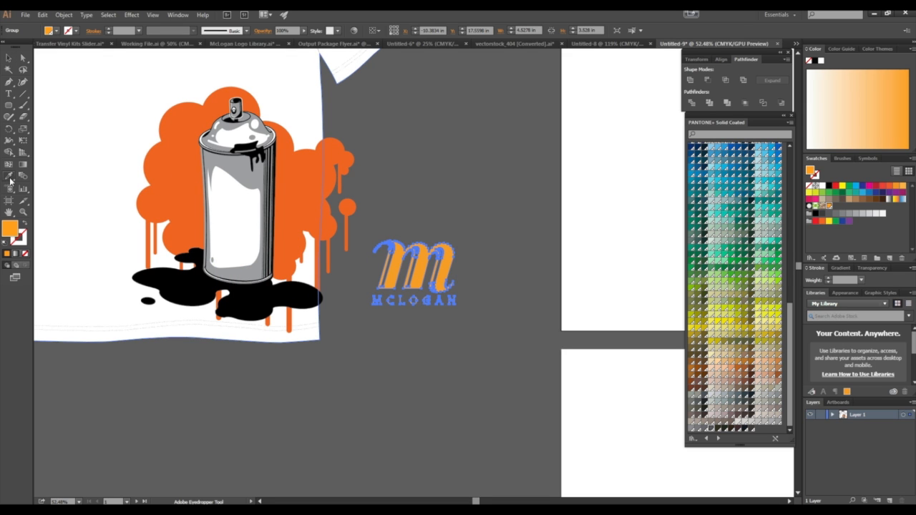
{"action": "left_click", "coordinate": [152, 158]}
{"action": "left_click", "coordinate": [8, 58]}
{"action": "left_click", "coordinate": [383, 199]}
Step: Move the McLogan logo onto the spray can's white label and shrink it to fit there
{"action": "left_click", "coordinate": [424, 257]}
{"action": "left_click_drag", "start_coordinate": [456, 242], "coordinate": [236, 219]}
{"action": "left_click", "coordinate": [380, 236]}
{"action": "key", "text": "z"}
{"action": "left_click_drag", "start_coordinate": [154, 214], "coordinate": [230, 217]}
Step: Fine-tune the logo to about 2.4 in wide and 1.9 in high and center it on the can's label
{"action": "left_click", "coordinate": [6, 58]}
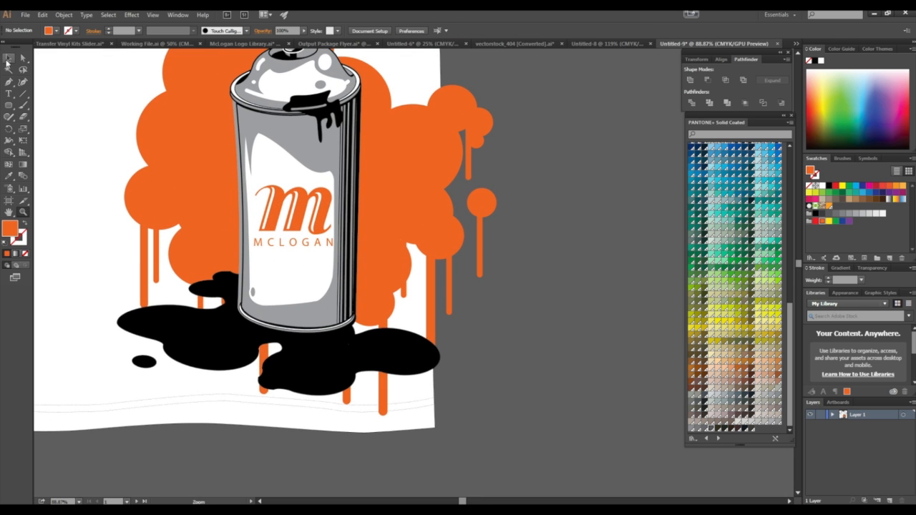
{"action": "mouse_move", "coordinate": [319, 205]}
{"action": "left_mouse_down"}
{"action": "mouse_move", "coordinate": [313, 218]}
{"action": "mouse_move", "coordinate": [325, 199]}
{"action": "left_mouse_up"}
{"action": "left_click_drag", "start_coordinate": [300, 229], "coordinate": [302, 218]}
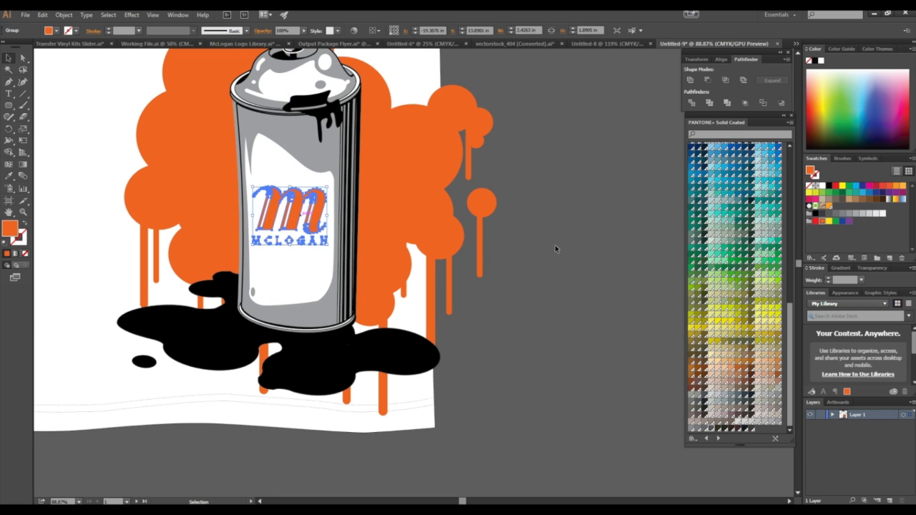
{"action": "left_click", "coordinate": [554, 245]}
Step: Move the T-shirt together with its rectangle and spray can artwork farther left, away from the artboards
{"action": "scroll", "coordinate": [537, 235], "scroll_direction": "down", "scroll_amount": 1}
{"action": "scroll", "coordinate": [529, 234], "scroll_direction": "down", "scroll_amount": 1}
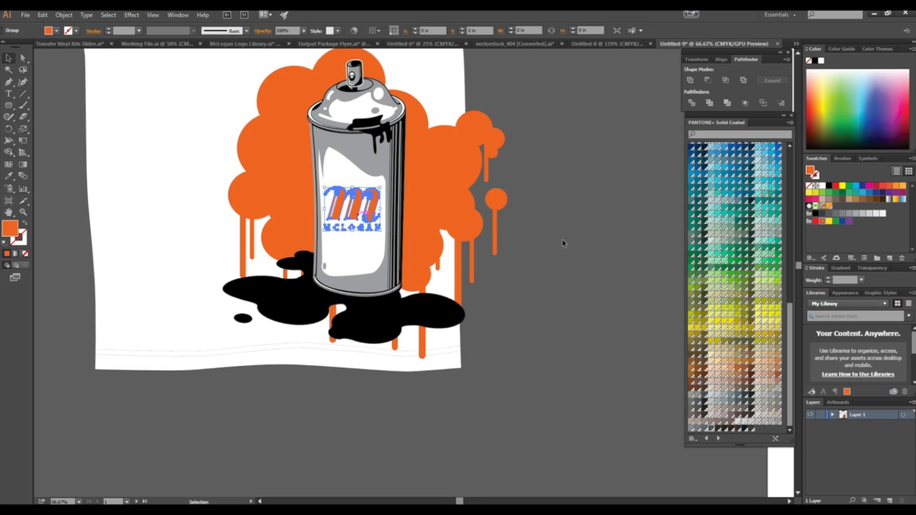
{"action": "scroll", "coordinate": [561, 238], "scroll_direction": "down", "scroll_amount": 3}
{"action": "scroll", "coordinate": [562, 238], "scroll_direction": "up", "scroll_amount": 1}
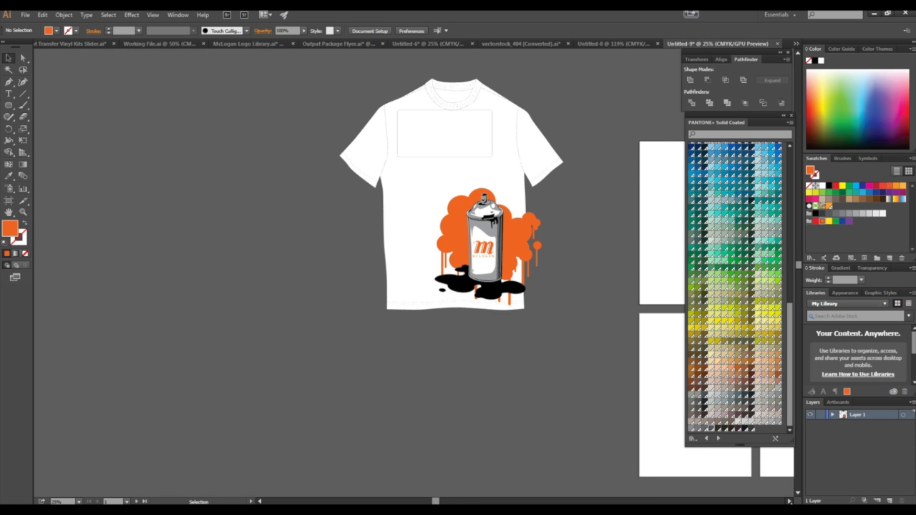
{"action": "scroll", "coordinate": [649, 404], "scroll_direction": "right", "scroll_amount": 6}
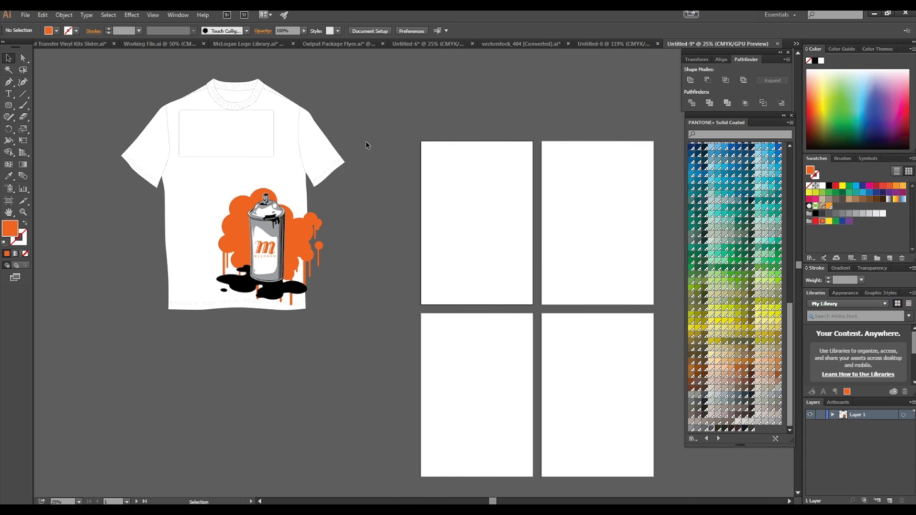
{"action": "left_click", "coordinate": [263, 189]}
{"action": "left_click_drag", "start_coordinate": [262, 182], "coordinate": [208, 180]}
Step: Duplicate the spray can artwork into the space between the T-shirt and the artboards, and delete the copied rectangle
{"action": "left_click", "coordinate": [222, 175], "text": "shift"}
{"action": "left_click_drag", "start_coordinate": [216, 220], "coordinate": [348, 229]}
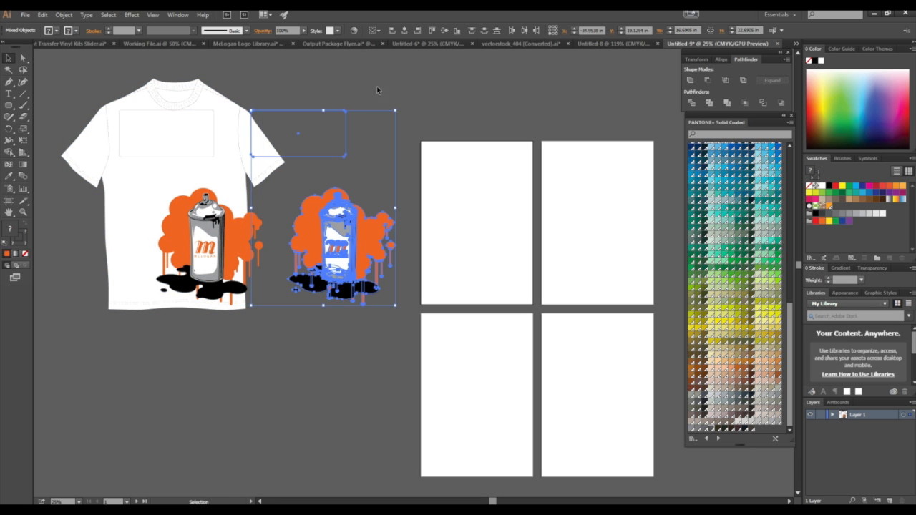
{"action": "left_click", "coordinate": [324, 145]}
{"action": "left_click", "coordinate": [376, 162]}
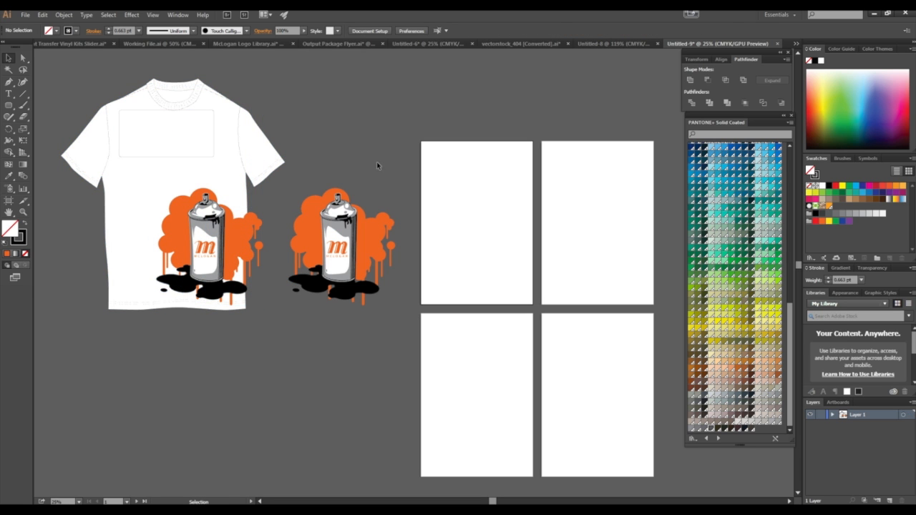
Step: Create a 0.5 by 0.5 in circle with the Ellipse tool on the upper-left artboard
{"action": "left_click", "coordinate": [11, 121]}
{"action": "left_click", "coordinate": [8, 117]}
{"action": "left_click", "coordinate": [10, 107]}
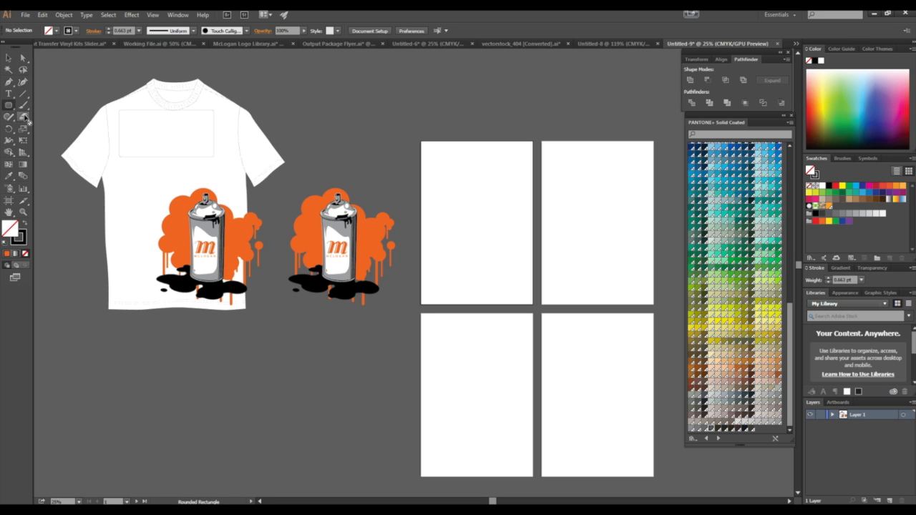
{"action": "left_click", "coordinate": [11, 108]}
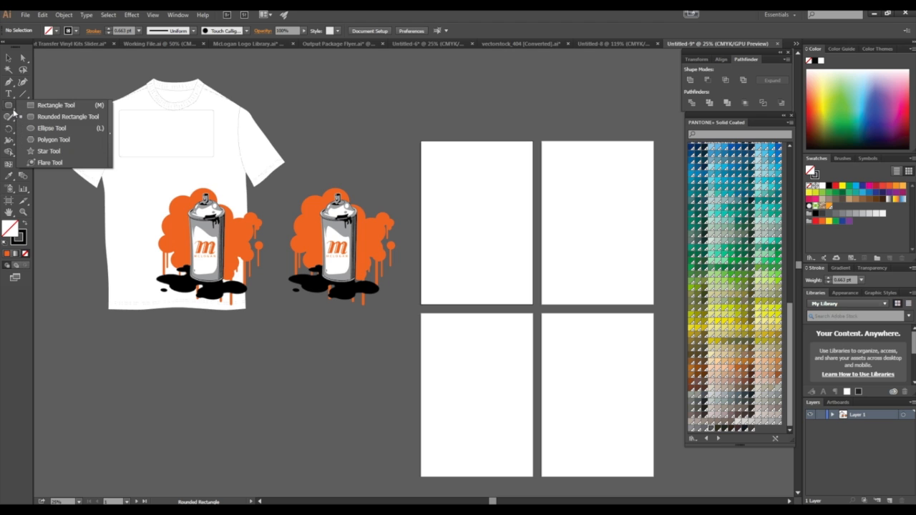
{"action": "left_click", "coordinate": [43, 129]}
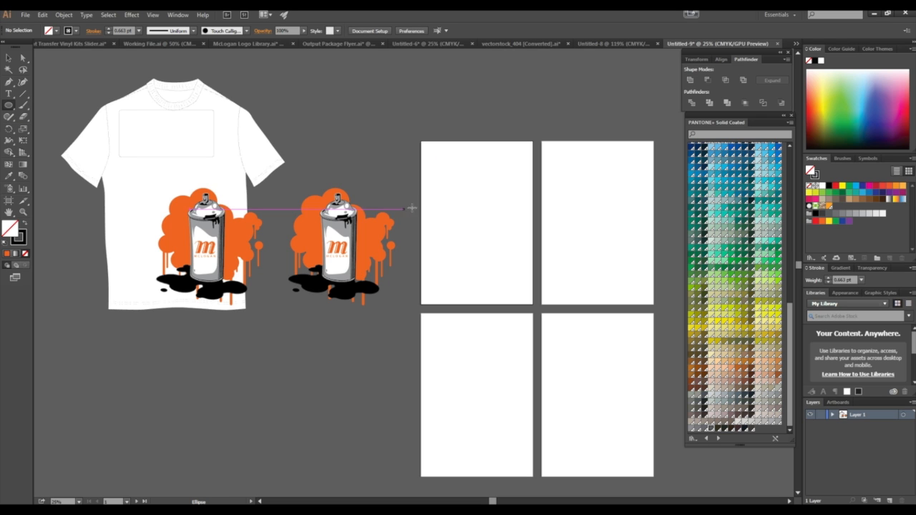
{"action": "left_click", "coordinate": [440, 311]}
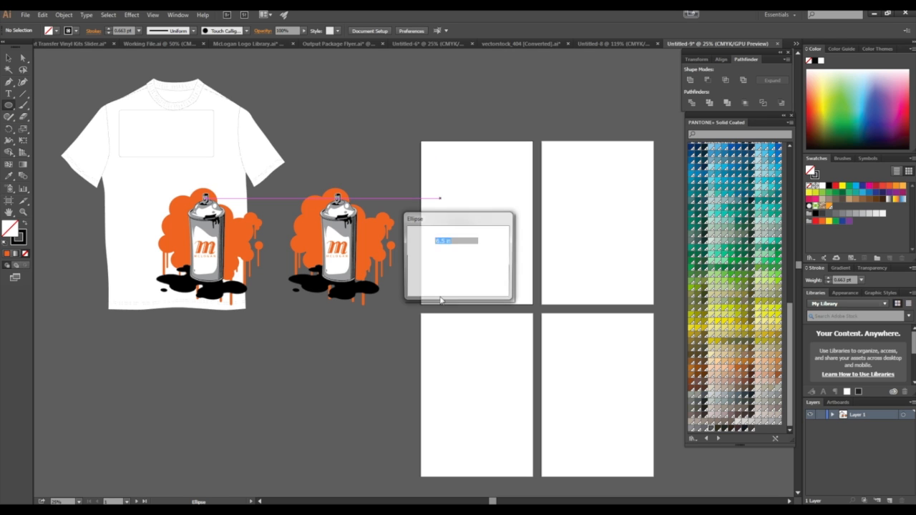
{"action": "type", "text": ".5"}
{"action": "key", "text": "Tab"}
{"action": "type", "text": "."}
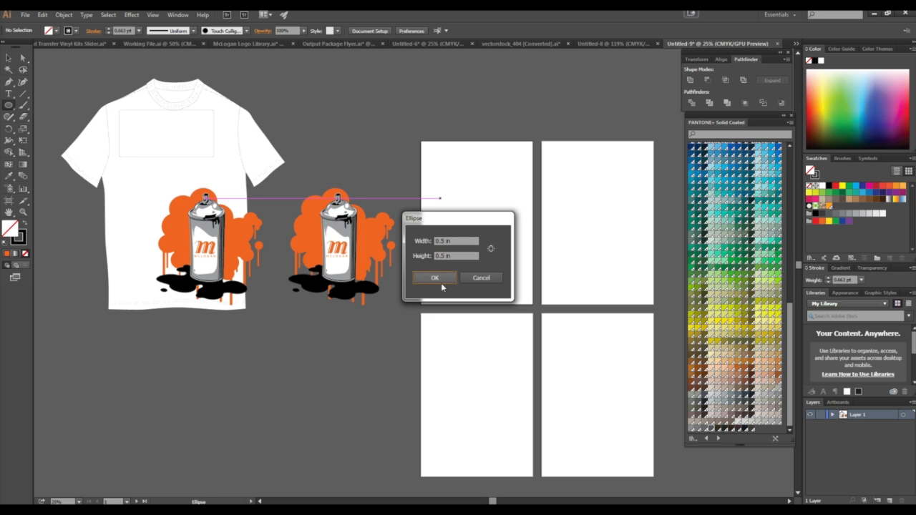
{"action": "left_click", "coordinate": [441, 281]}
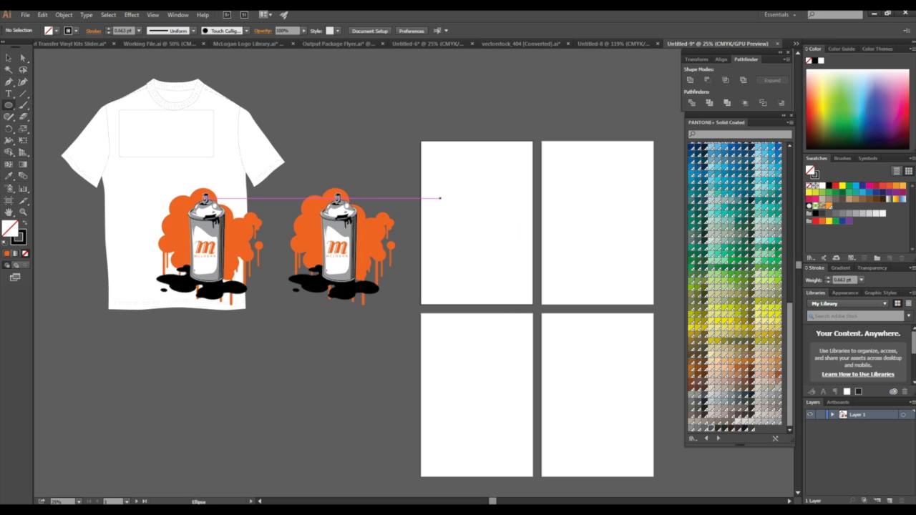
{"action": "key", "text": "v"}
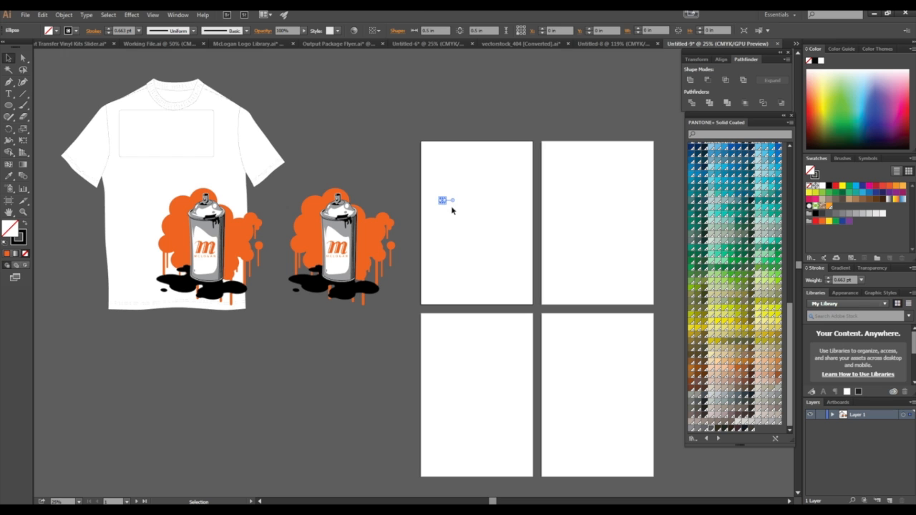
{"action": "left_click", "coordinate": [441, 209]}
Step: Draw a vertical line beside the small circle and set its height to 0.75 in
{"action": "key", "text": "z"}
{"action": "left_click_drag", "start_coordinate": [435, 198], "coordinate": [576, 143]}
{"action": "left_click", "coordinate": [23, 94]}
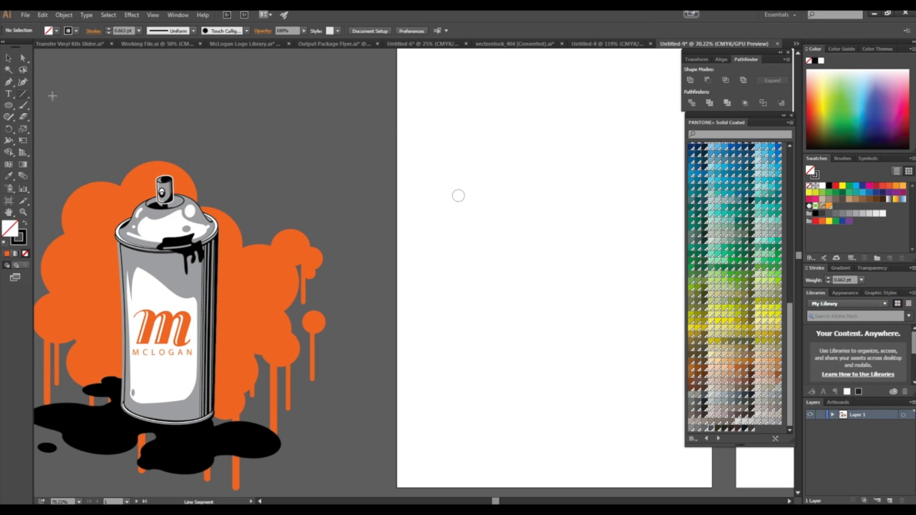
{"action": "left_click_drag", "start_coordinate": [428, 175], "coordinate": [428, 203]}
{"action": "left_click", "coordinate": [8, 57]}
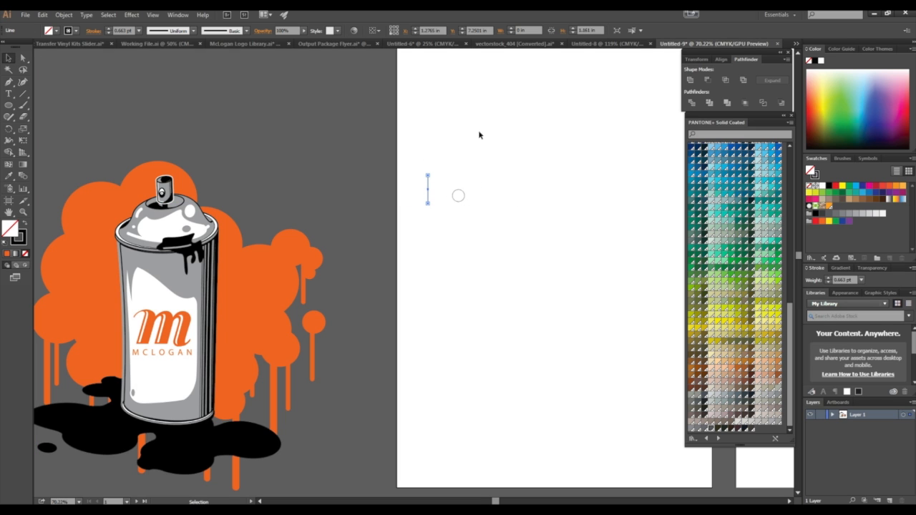
{"action": "left_click", "coordinate": [578, 31]}
{"action": "key", "text": "Return"}
{"action": "right_click", "coordinate": [429, 193]}
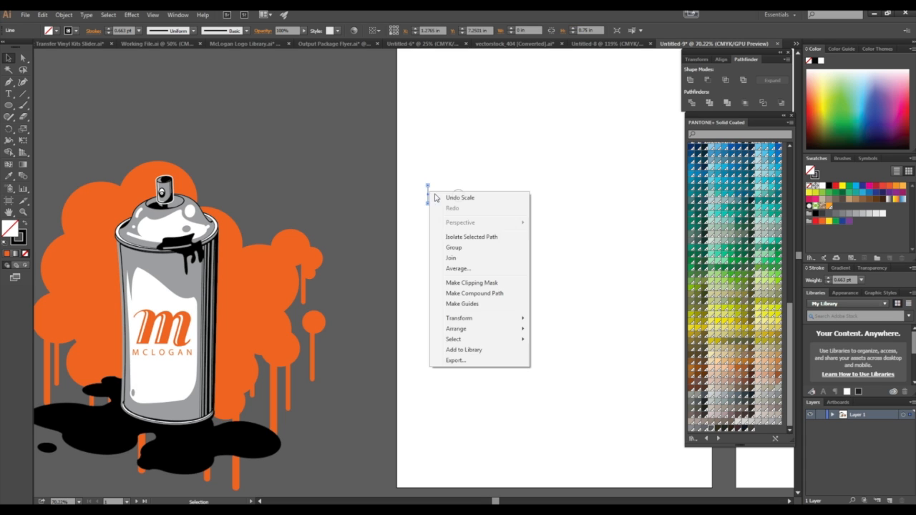
{"action": "key", "text": "Escape"}
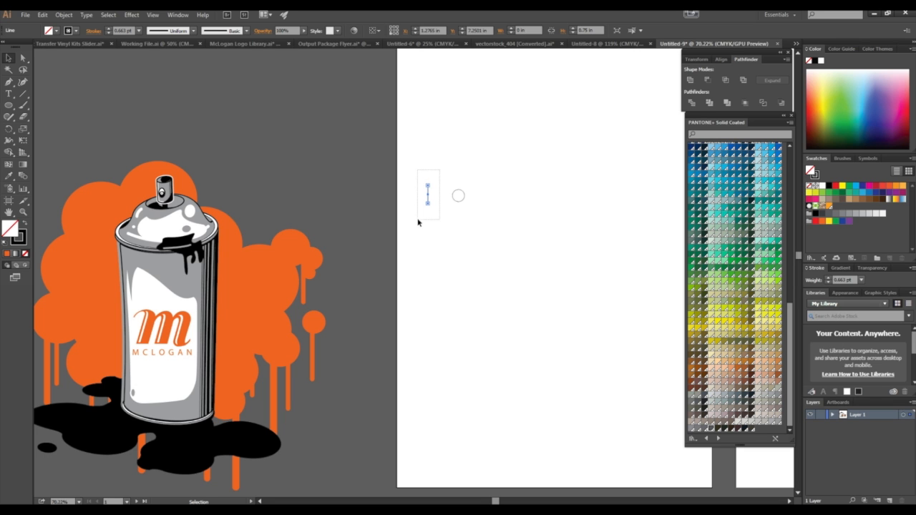
Step: Copy the 0.75 in vertical line and place the pasted duplicate below the original
{"action": "left_click", "coordinate": [43, 14]}
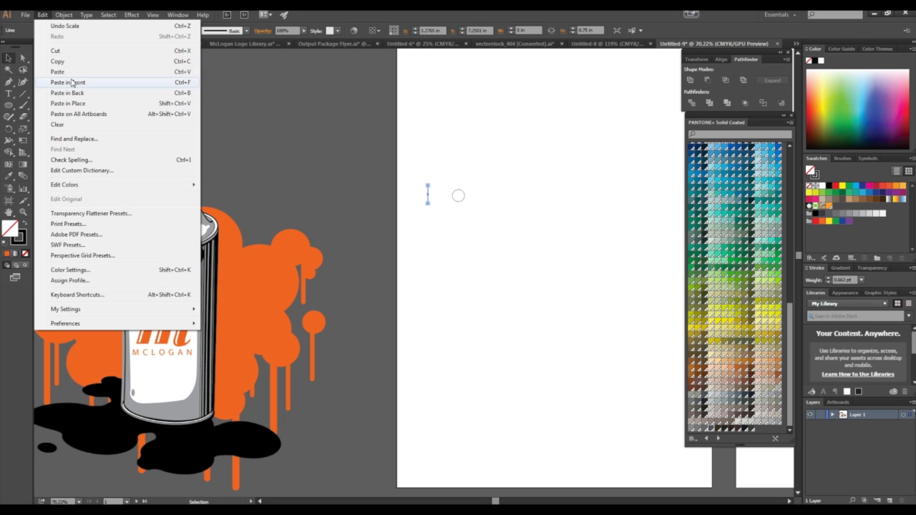
{"action": "left_click", "coordinate": [57, 61]}
{"action": "left_click", "coordinate": [43, 14]}
{"action": "left_click", "coordinate": [58, 72]}
{"action": "left_click", "coordinate": [452, 267]}
{"action": "key", "text": "ctrl+z"}
{"action": "left_click_drag", "start_coordinate": [437, 177], "coordinate": [413, 221]}
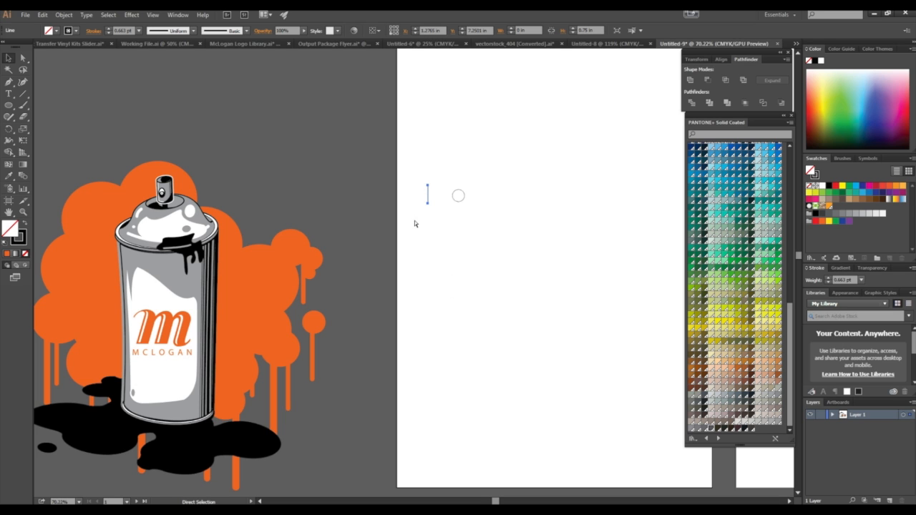
{"action": "key", "text": "ctrl+v"}
{"action": "left_click_drag", "start_coordinate": [420, 279], "coordinate": [435, 252]}
Step: Rotate the duplicate line so that it lies horizontally
{"action": "right_click", "coordinate": [435, 251]}
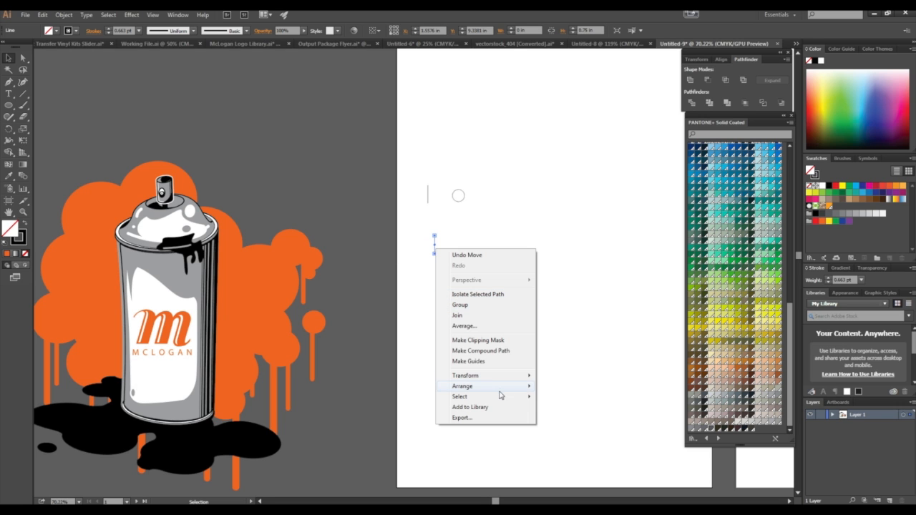
{"action": "mouse_move", "coordinate": [509, 378]}
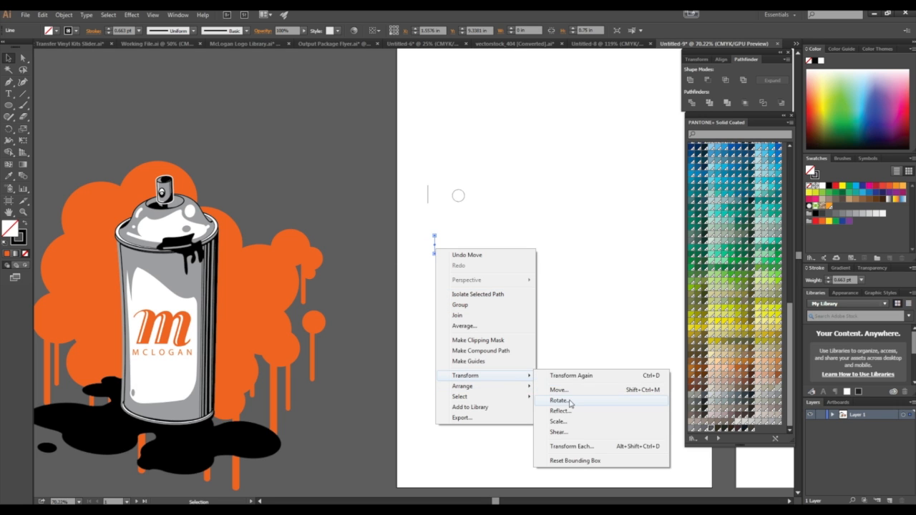
{"action": "left_click", "coordinate": [569, 403]}
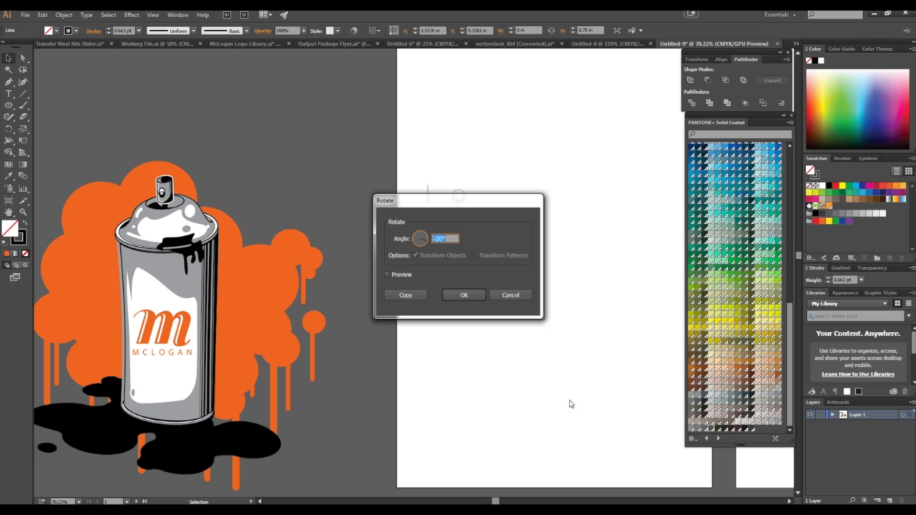
{"action": "key", "text": "Return"}
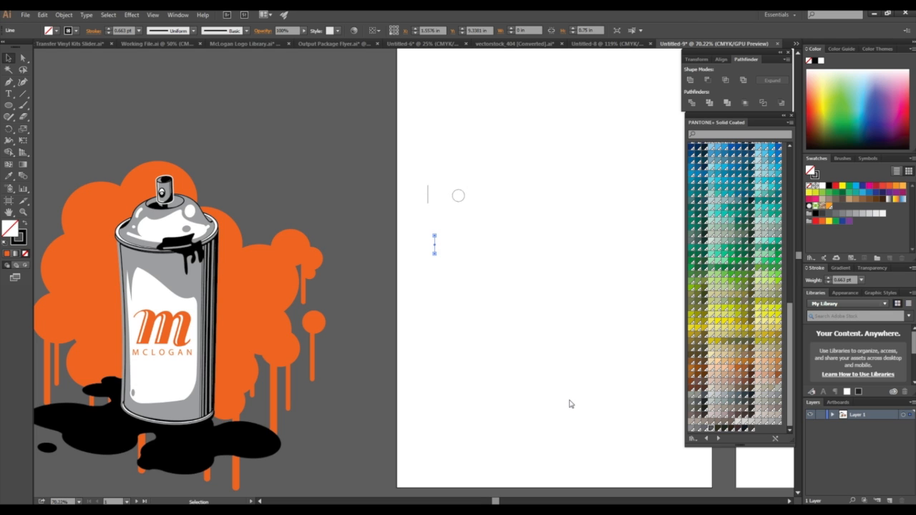
{"action": "key", "text": "ctrl+z"}
{"action": "left_click", "coordinate": [455, 271]}
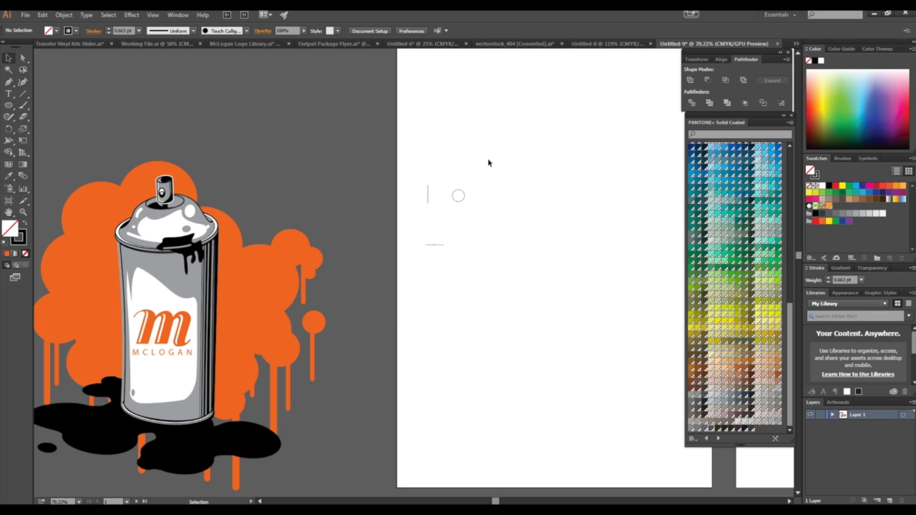
Step: Select the circle and both lines, and show the full Align options above the PANTONE+ Solid Coated swatch library without overlap
{"action": "left_click_drag", "start_coordinate": [514, 154], "coordinate": [423, 269]}
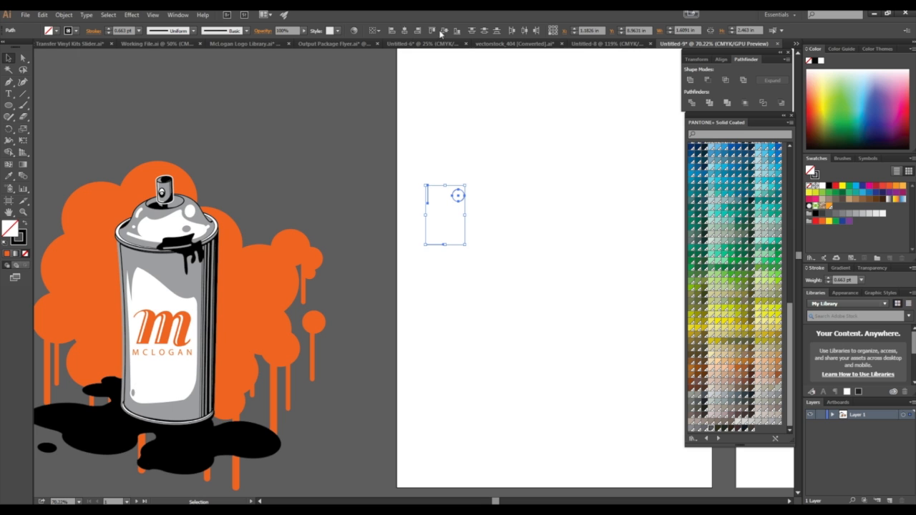
{"action": "left_click", "coordinate": [721, 60]}
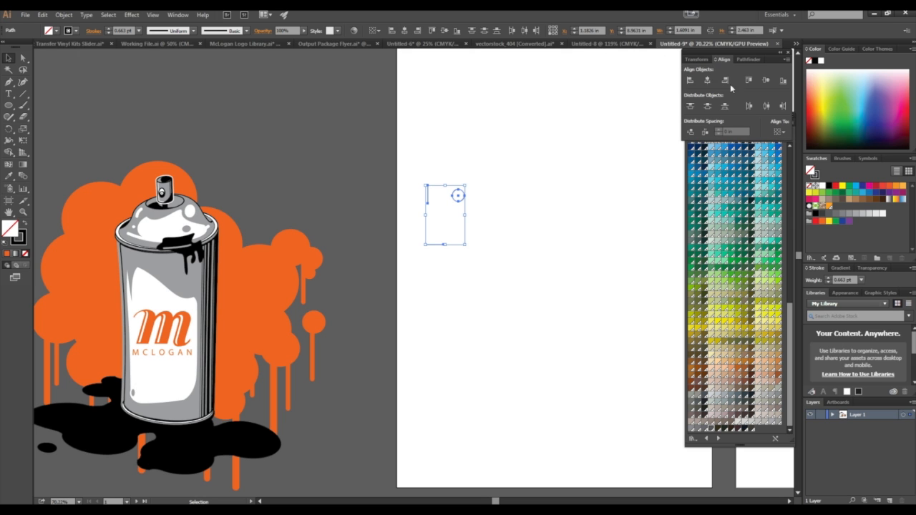
{"action": "left_click", "coordinate": [179, 14]}
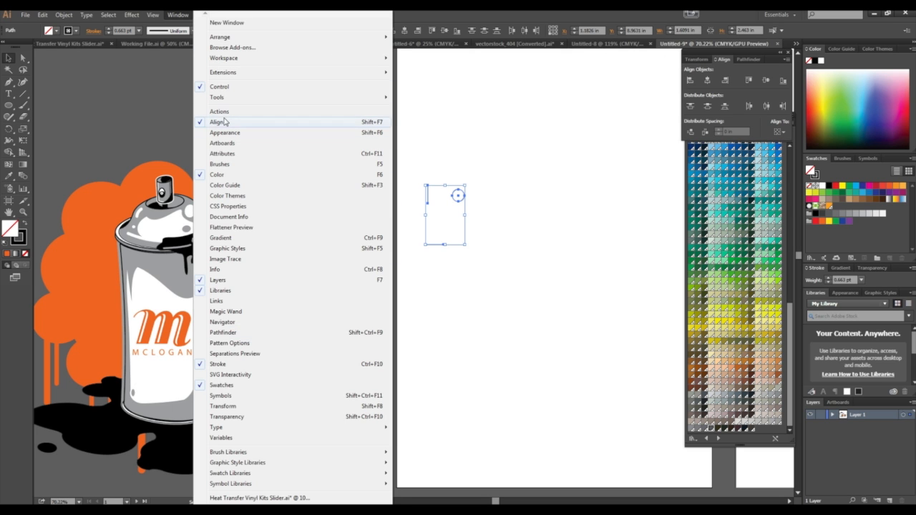
{"action": "left_click", "coordinate": [535, 17]}
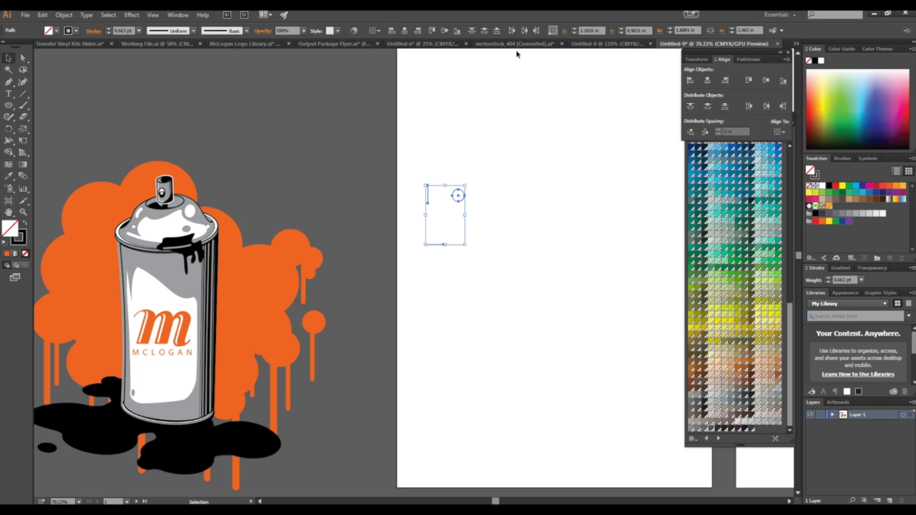
{"action": "left_click", "coordinate": [179, 14]}
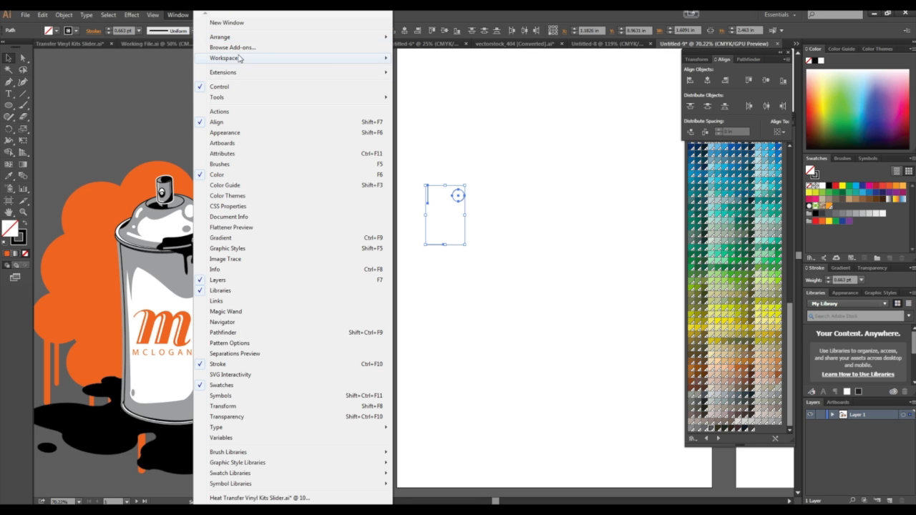
{"action": "left_click", "coordinate": [487, 93]}
{"action": "left_click_drag", "start_coordinate": [525, 126], "coordinate": [417, 269]}
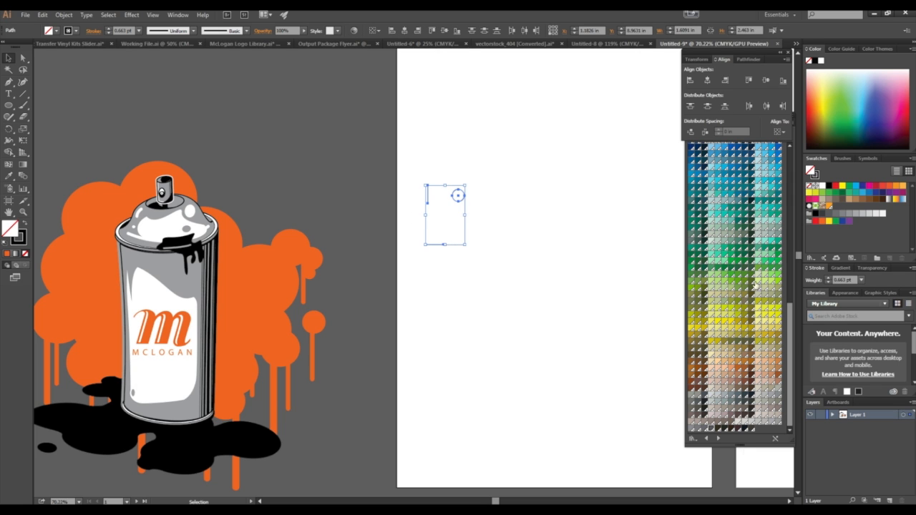
{"action": "left_click_drag", "start_coordinate": [789, 55], "coordinate": [818, 35]}
{"action": "left_click_drag", "start_coordinate": [695, 118], "coordinate": [695, 152]}
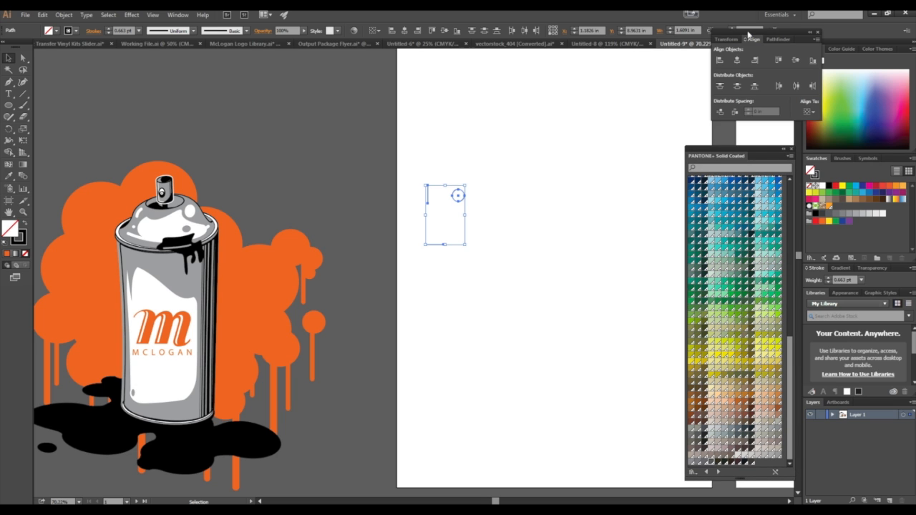
{"action": "left_click_drag", "start_coordinate": [746, 39], "coordinate": [721, 63]}
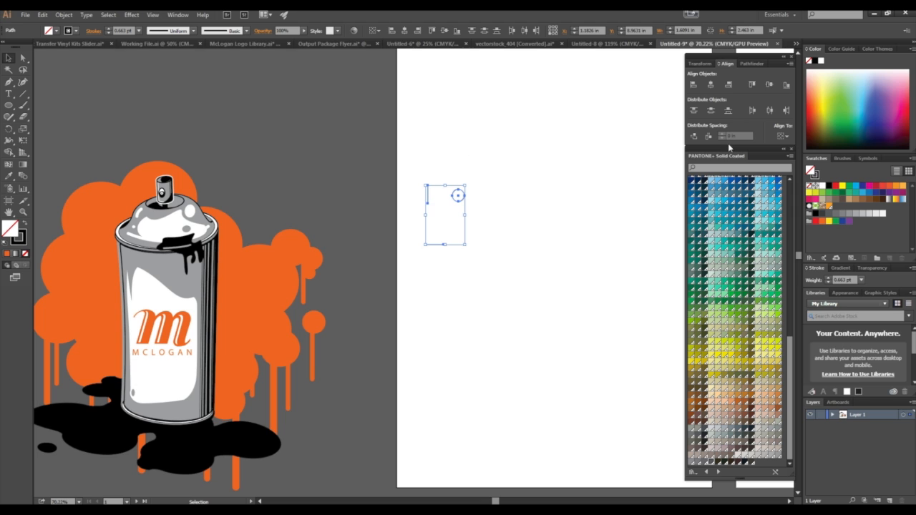
Step: Align the circle and both lines on their horizontal and vertical centers to form a registration mark
{"action": "left_click", "coordinate": [710, 85]}
{"action": "left_click", "coordinate": [769, 85]}
{"action": "left_click_drag", "start_coordinate": [505, 197], "coordinate": [383, 308]}
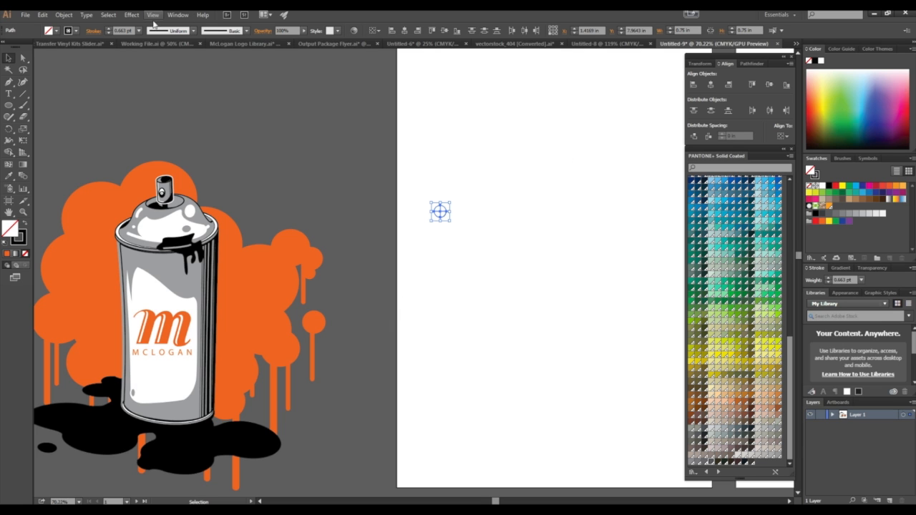
Step: Set the registration mark's stroke weight to 1 pt and group its parts
{"action": "left_click", "coordinate": [138, 33]}
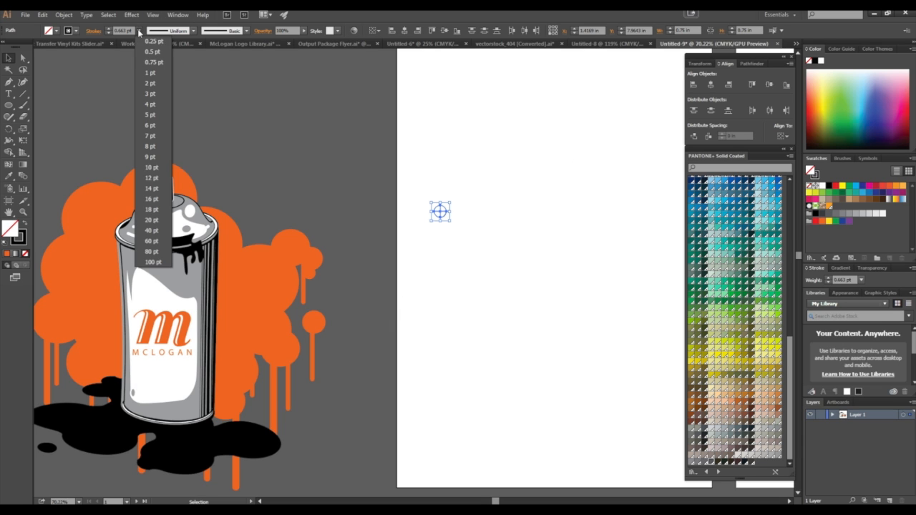
{"action": "left_click", "coordinate": [144, 65]}
{"action": "left_click_drag", "start_coordinate": [484, 168], "coordinate": [425, 240]}
{"action": "left_click", "coordinate": [448, 225]}
Step: Move the registration mark above the spray can copy and place a duplicate of it straight below the artwork
{"action": "key", "text": "ctrl+minus"}
{"action": "mouse_move", "coordinate": [470, 176]}
{"action": "left_mouse_down"}
{"action": "mouse_move", "coordinate": [443, 219]}
{"action": "mouse_move", "coordinate": [227, 116]}
{"action": "mouse_move", "coordinate": [181, 137]}
{"action": "left_mouse_up"}
{"action": "scroll", "coordinate": [228, 107], "scroll_direction": "down", "scroll_amount": 2}
{"action": "left_click_drag", "start_coordinate": [180, 93], "coordinate": [203, 452]}
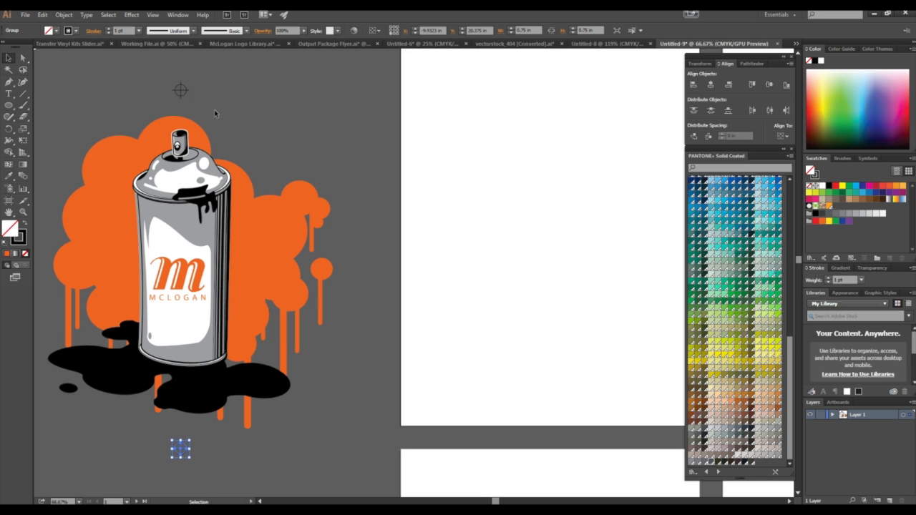
{"action": "left_click", "coordinate": [179, 93]}
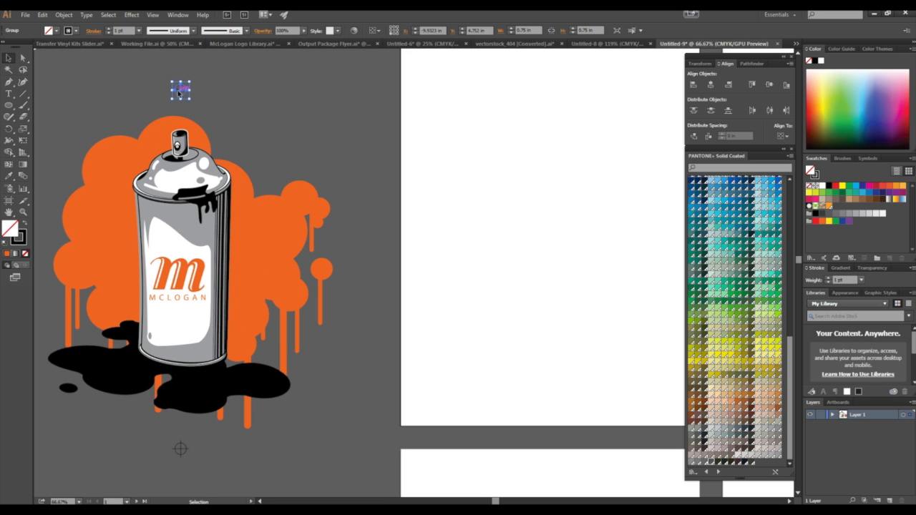
{"action": "left_click_drag", "start_coordinate": [178, 93], "coordinate": [184, 434]}
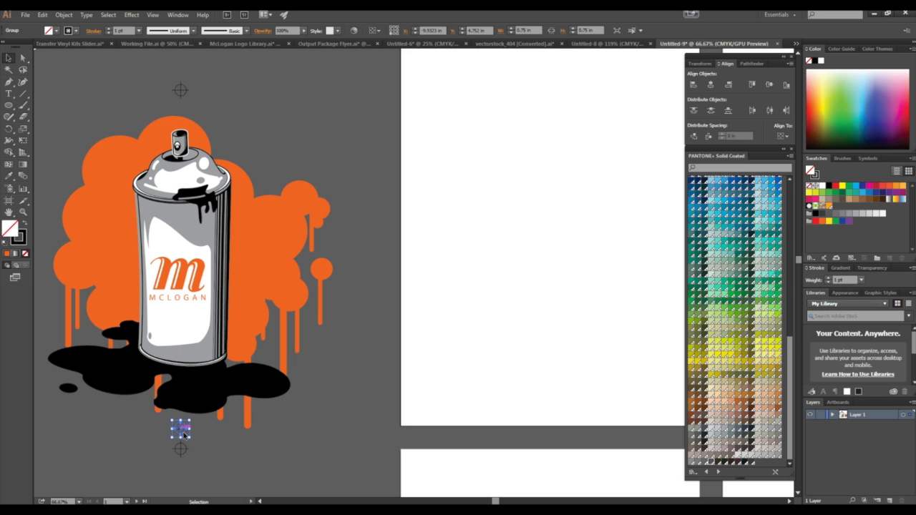
{"action": "left_click", "coordinate": [214, 459]}
{"action": "left_click", "coordinate": [188, 431]}
{"action": "key", "text": "Delete"}
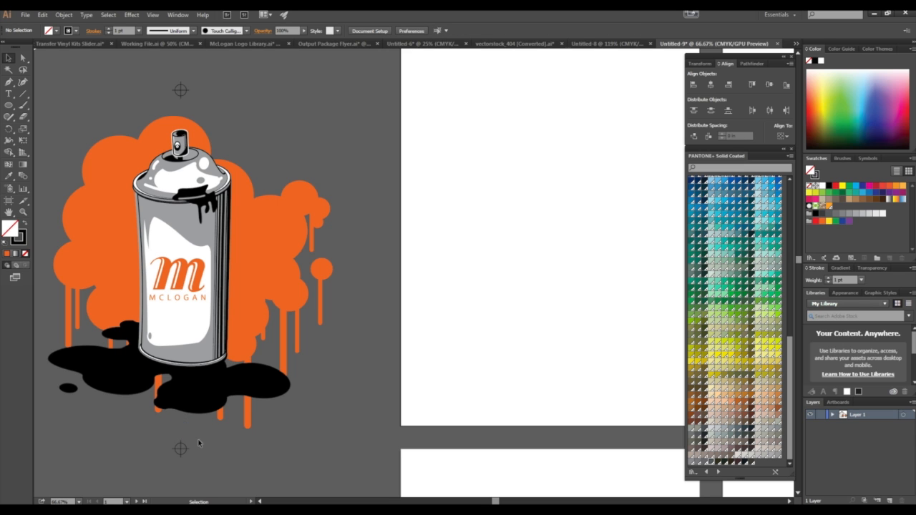
{"action": "left_click", "coordinate": [178, 88]}
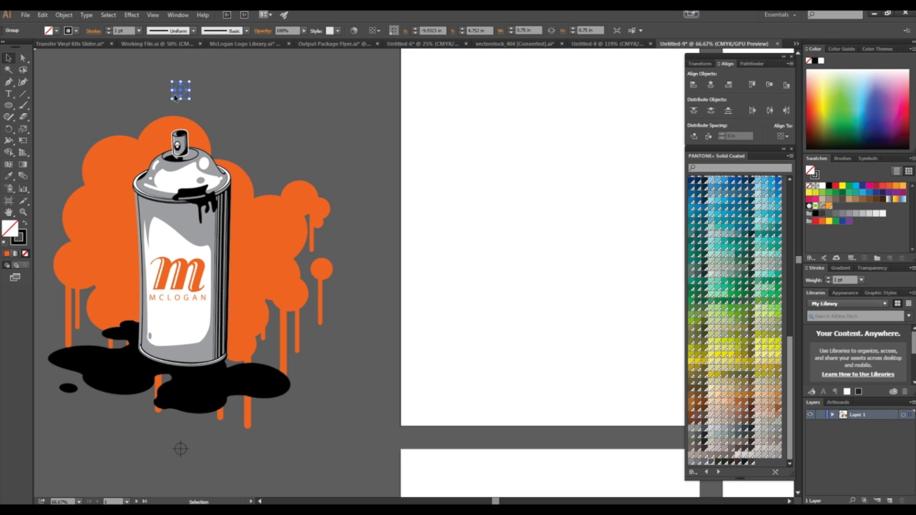
{"action": "left_click_drag", "start_coordinate": [188, 99], "coordinate": [236, 100]}
{"action": "key", "text": "ctrl+z"}
Step: Ungroup the registration marks above and below the spray can copy and regroup both marks as one pair
{"action": "left_click", "coordinate": [179, 451]}
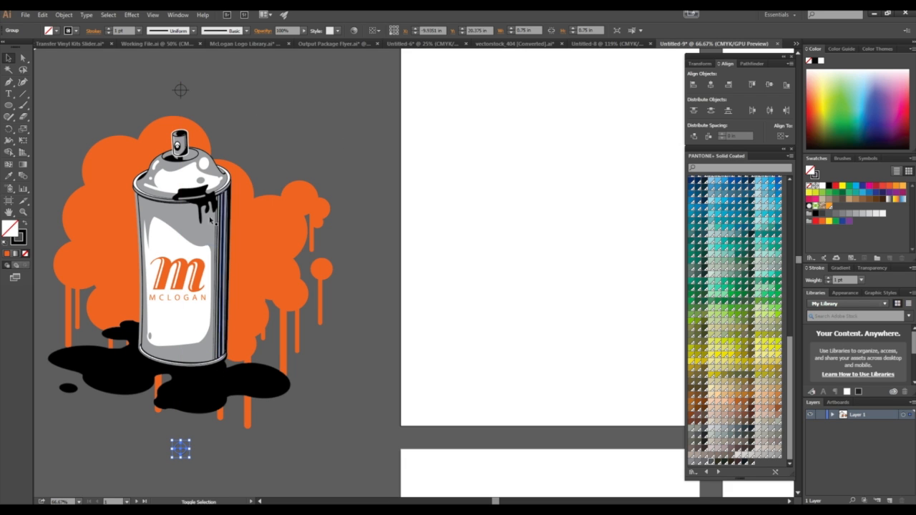
{"action": "left_click", "coordinate": [172, 91], "text": "shift"}
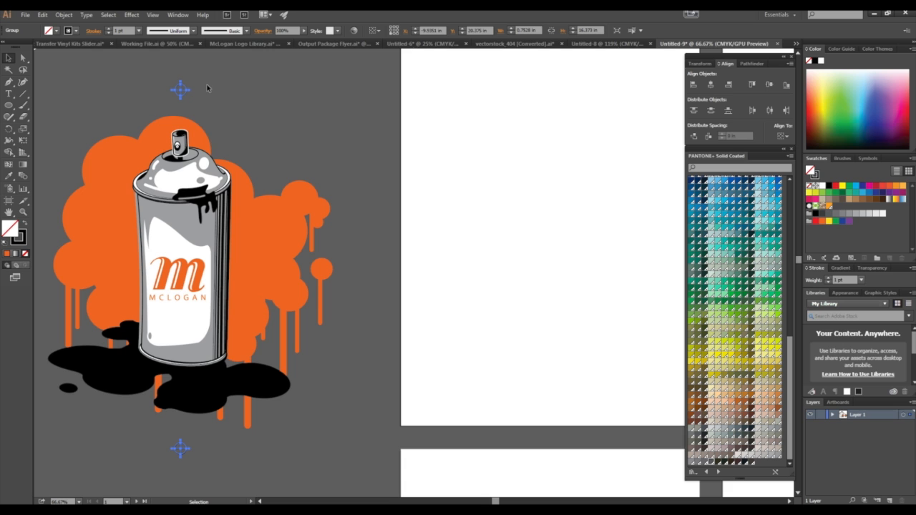
{"action": "key", "text": "v"}
{"action": "right_click", "coordinate": [179, 94]}
{"action": "left_click", "coordinate": [222, 144]}
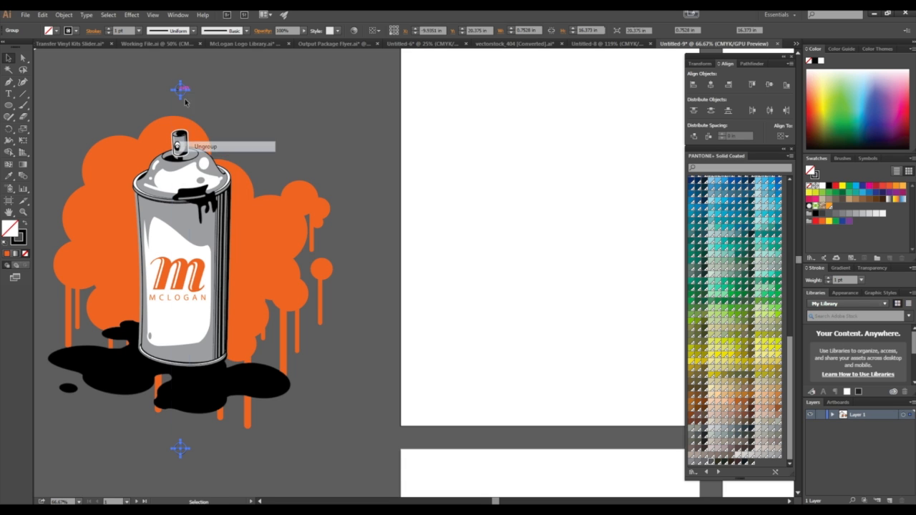
{"action": "right_click", "coordinate": [181, 87]}
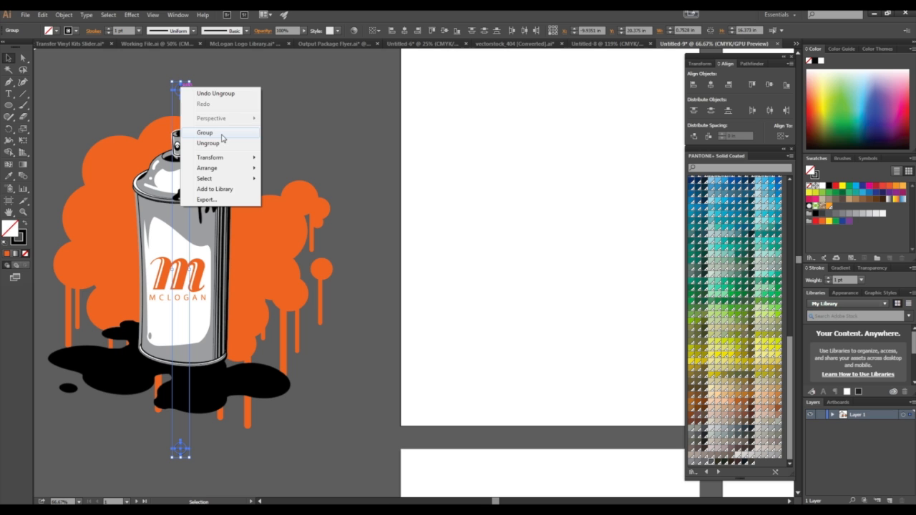
{"action": "left_click", "coordinate": [221, 134]}
{"action": "left_click", "coordinate": [233, 83]}
{"action": "left_click_drag", "start_coordinate": [221, 70], "coordinate": [182, 101]}
{"action": "left_click", "coordinate": [216, 87]}
Step: Align the spray can artwork and the registration mark pair to each other on their horizontal and vertical centers
{"action": "left_click", "coordinate": [198, 138]}
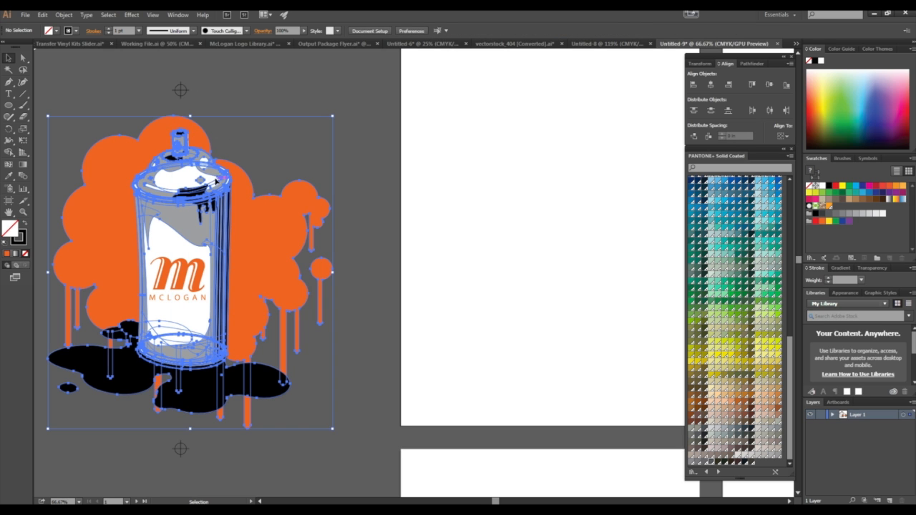
{"action": "left_click", "coordinate": [215, 72]}
{"action": "key", "text": "ctrl+a"}
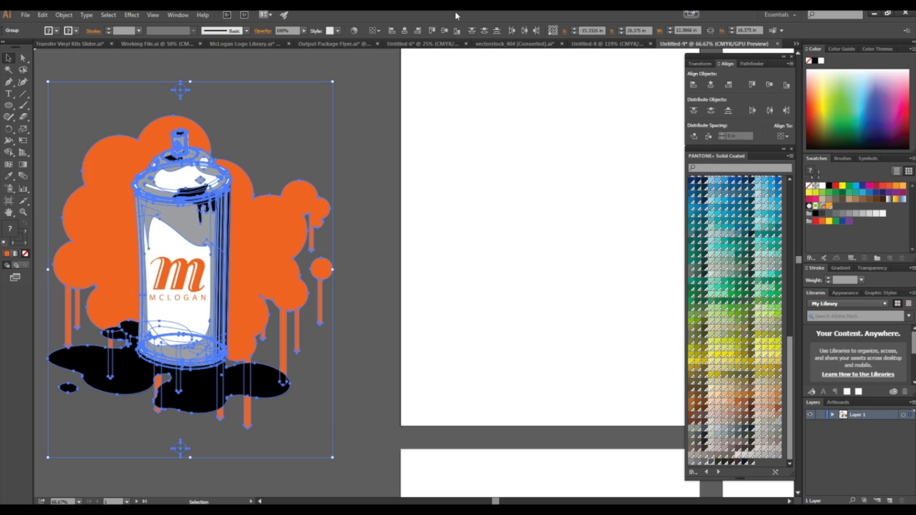
{"action": "left_click", "coordinate": [404, 31]}
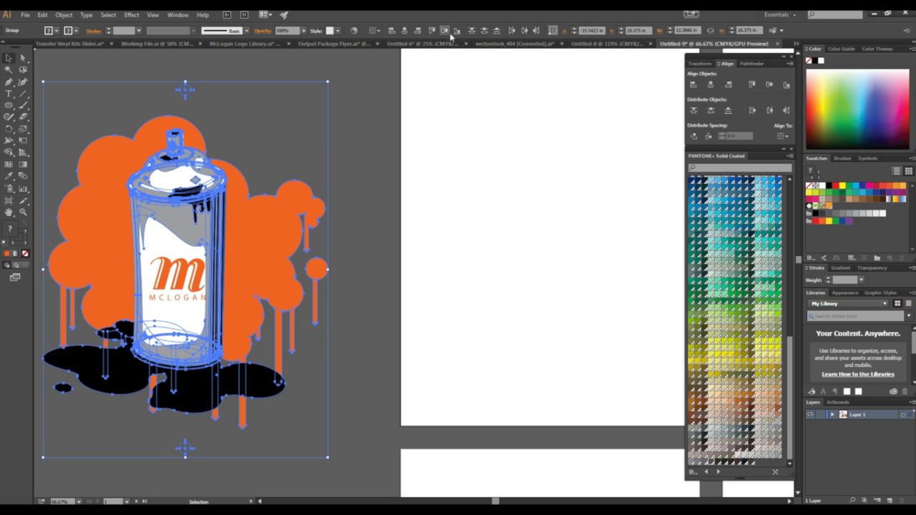
{"action": "left_click", "coordinate": [443, 31]}
{"action": "left_click", "coordinate": [365, 132]}
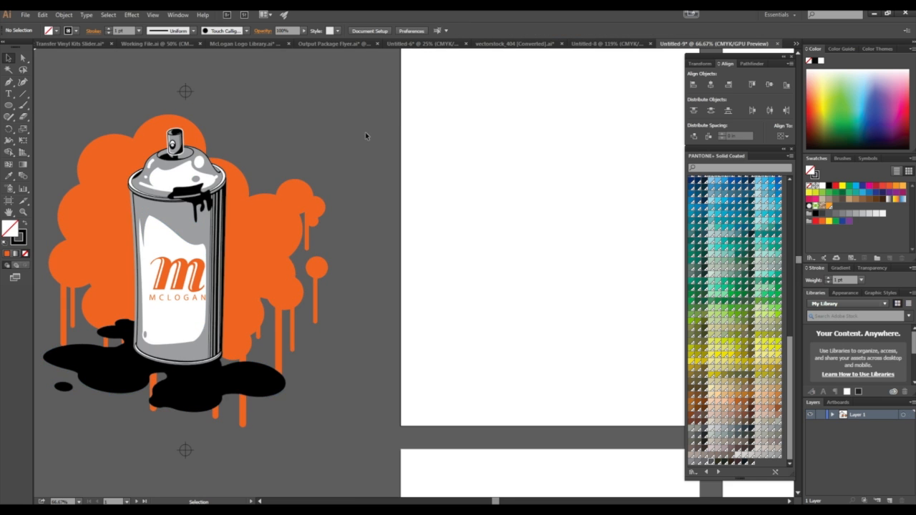
Step: Duplicate the spray can artwork, logo and registration marks onto the first artboard
{"action": "scroll", "coordinate": [365, 132], "scroll_direction": "down", "scroll_amount": 2}
{"action": "left_click", "coordinate": [269, 195]}
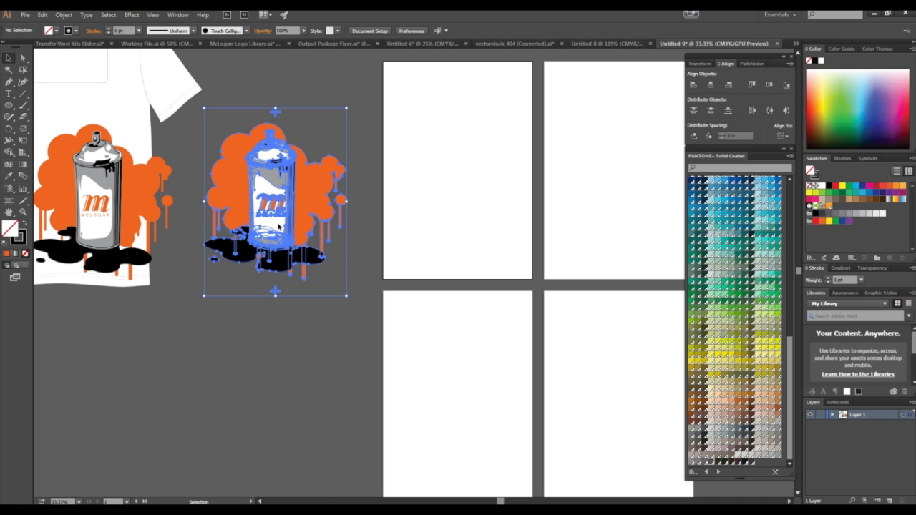
{"action": "mouse_move", "coordinate": [269, 196]}
{"action": "left_mouse_down"}
{"action": "mouse_move", "coordinate": [472, 165]}
{"action": "mouse_move", "coordinate": [477, 153]}
{"action": "mouse_move", "coordinate": [463, 164]}
{"action": "left_mouse_up"}
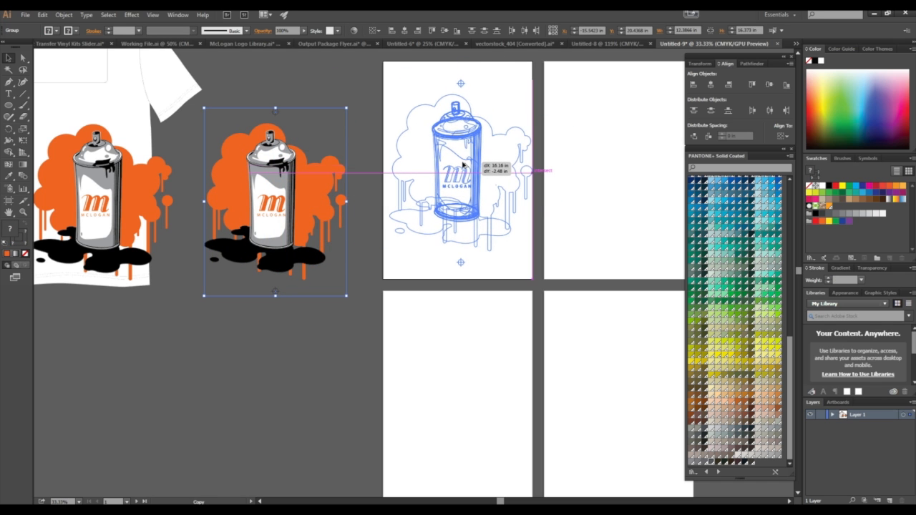
Step: Try to duplicate the first artboard's artwork and registration marks straight across onto the second artboard
{"action": "mouse_move", "coordinate": [461, 166]}
{"action": "left_mouse_down"}
{"action": "mouse_move", "coordinate": [657, 176]}
{"action": "mouse_move", "coordinate": [611, 179]}
{"action": "left_mouse_up"}
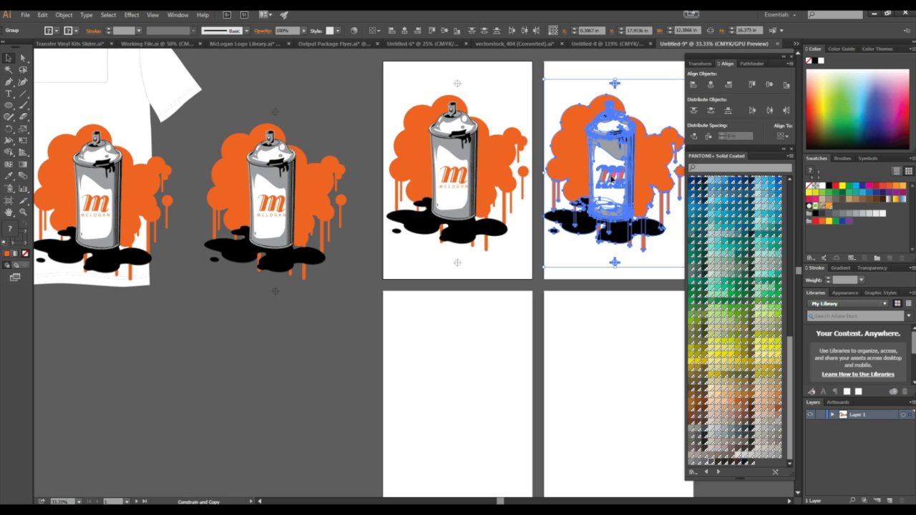
{"action": "scroll", "coordinate": [610, 179], "scroll_direction": "down", "scroll_amount": 1}
{"action": "key", "text": "ctrl+z"}
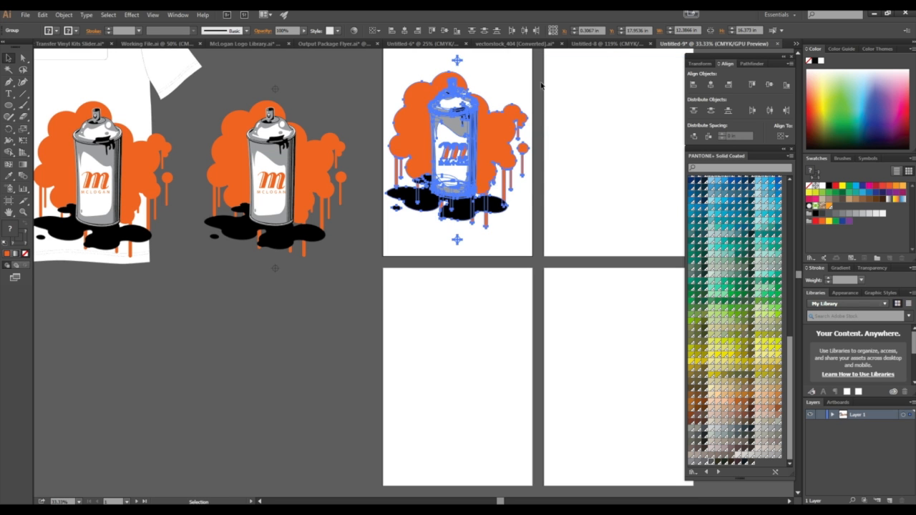
Step: Select the spray can artwork and McLogan logo on the first artboard, leaving out the registration marks
{"action": "left_click", "coordinate": [538, 94]}
{"action": "scroll", "coordinate": [536, 97], "scroll_direction": "up", "scroll_amount": 2}
{"action": "key", "text": "z"}
{"action": "mouse_move", "coordinate": [557, 151]}
{"action": "left_mouse_down"}
{"action": "mouse_move", "coordinate": [609, 143]}
{"action": "mouse_move", "coordinate": [551, 143]}
{"action": "left_mouse_up"}
{"action": "left_click", "coordinate": [8, 58]}
{"action": "left_click", "coordinate": [452, 161]}
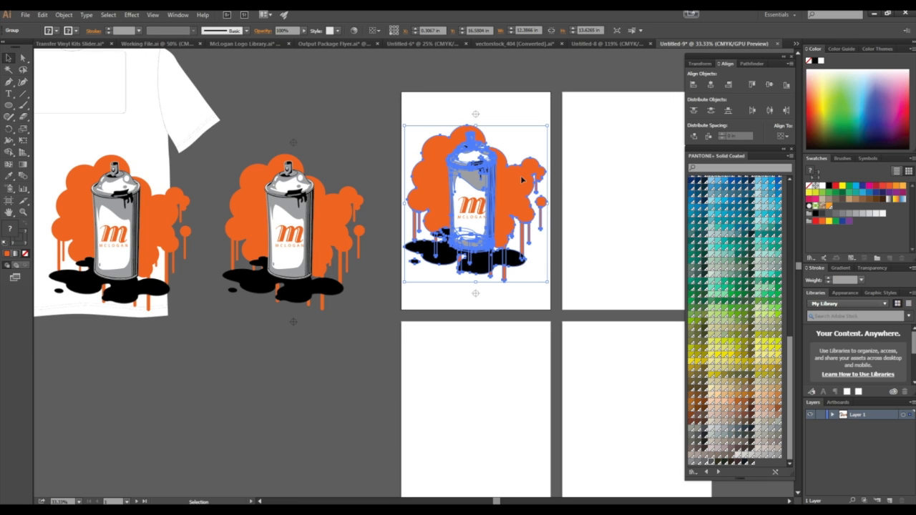
{"action": "left_click", "coordinate": [472, 208], "text": "shift"}
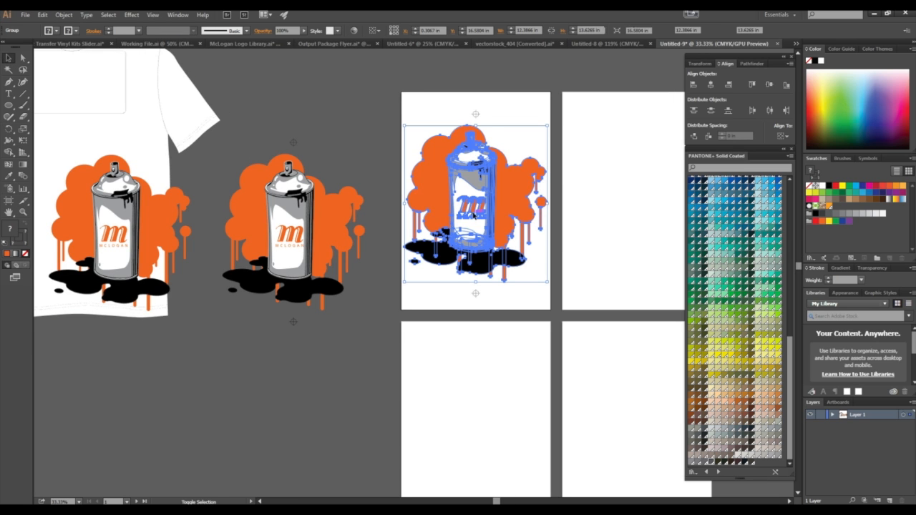
{"action": "left_click", "coordinate": [423, 309]}
{"action": "left_click_drag", "start_coordinate": [556, 126], "coordinate": [426, 264]}
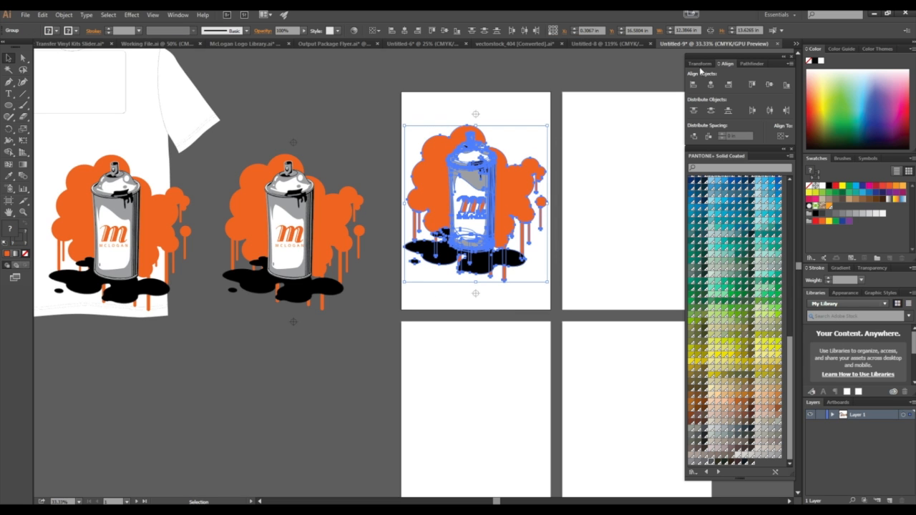
Step: Show the Pathfinder options and unite the spray can artwork and logo on the first artboard into one solid shape
{"action": "left_click", "coordinate": [750, 64]}
{"action": "left_click", "coordinate": [178, 14]}
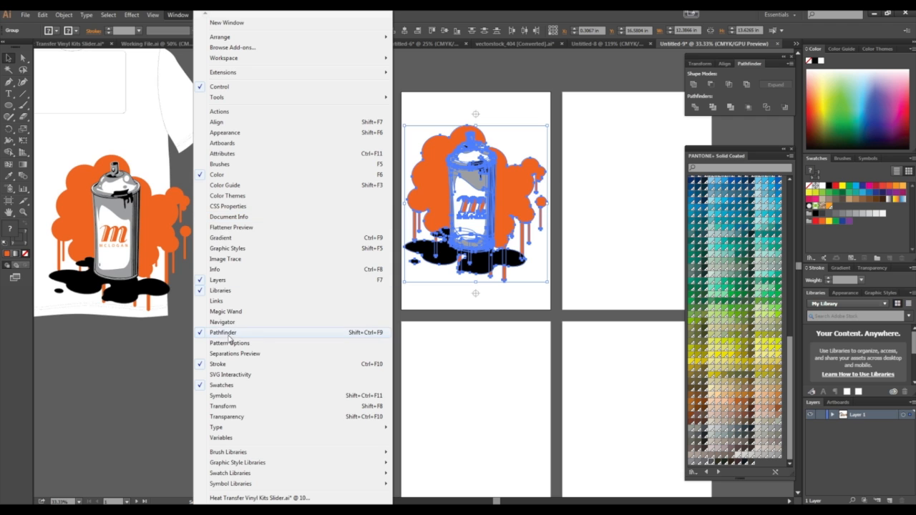
{"action": "left_click", "coordinate": [657, 71]}
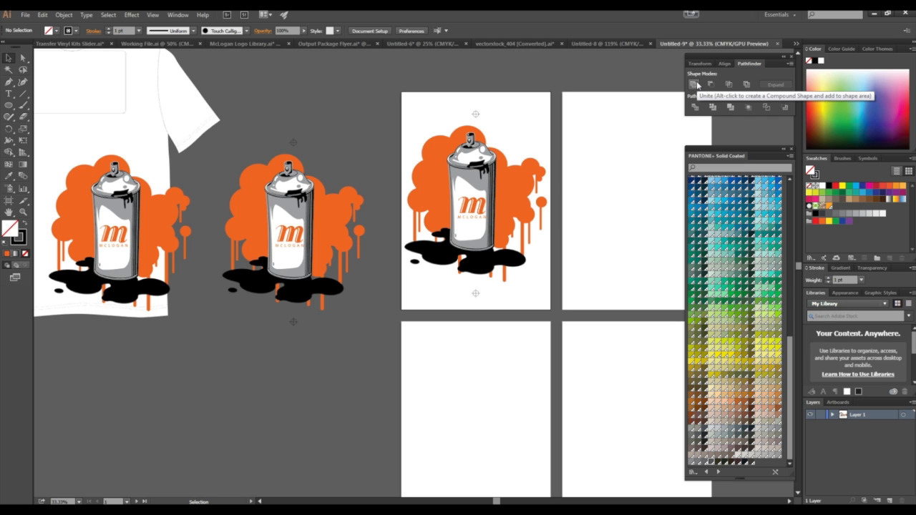
{"action": "mouse_move", "coordinate": [544, 133]}
{"action": "left_mouse_down"}
{"action": "mouse_move", "coordinate": [413, 280]}
{"action": "mouse_move", "coordinate": [412, 270]}
{"action": "left_mouse_up"}
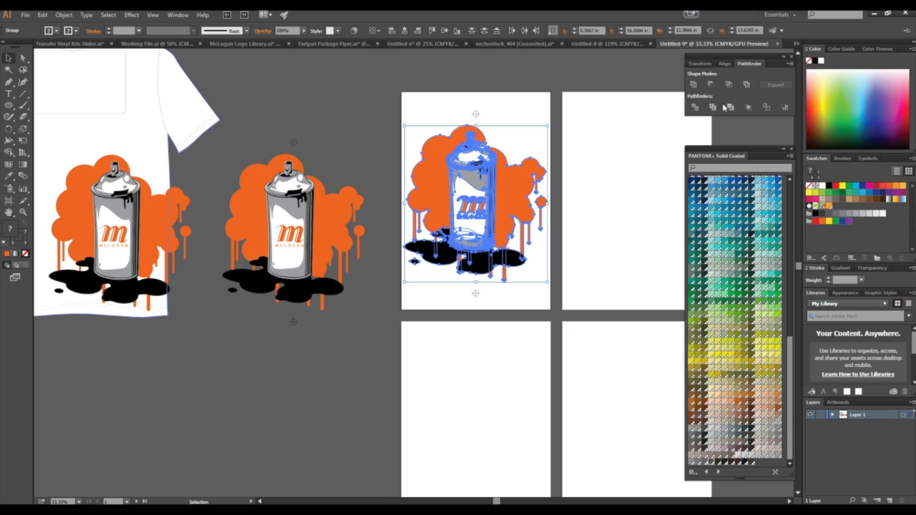
{"action": "left_click", "coordinate": [694, 86]}
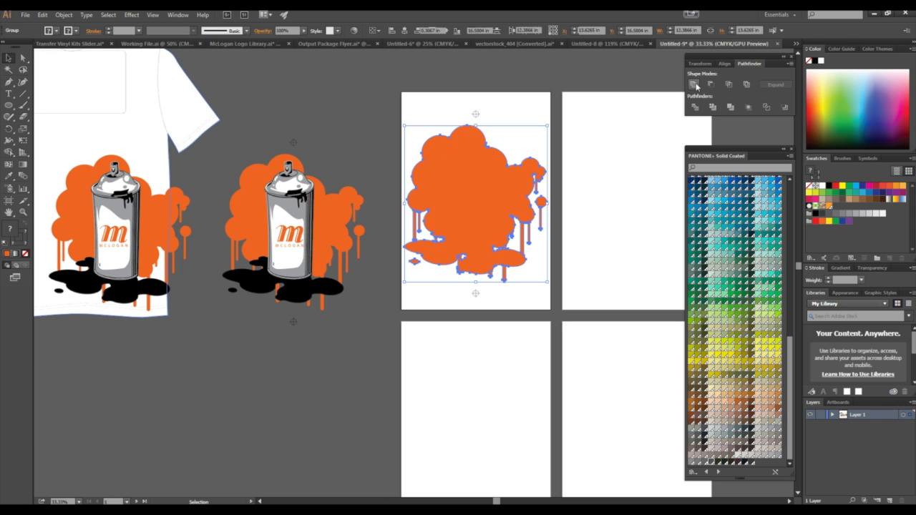
{"action": "left_click", "coordinate": [590, 176]}
{"action": "left_click", "coordinate": [469, 200]}
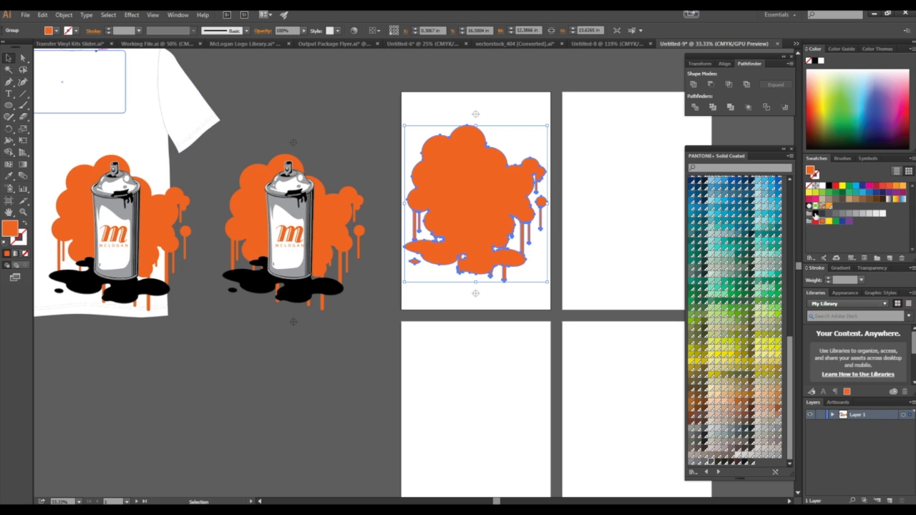
{"action": "left_click", "coordinate": [610, 189]}
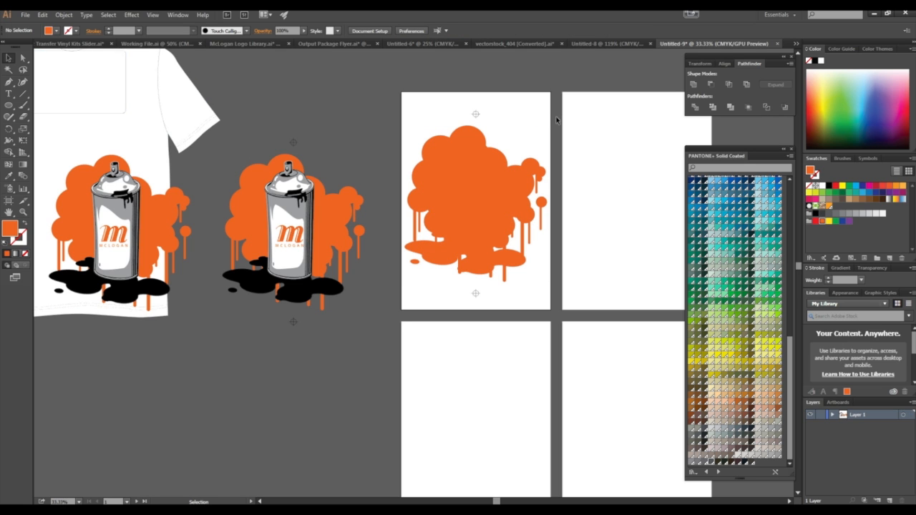
Step: Duplicate the full-color spray can artwork with its registration marks onto the second artboard and position it within the page
{"action": "mouse_move", "coordinate": [301, 259]}
{"action": "left_mouse_down"}
{"action": "mouse_move", "coordinate": [641, 217]}
{"action": "mouse_move", "coordinate": [645, 231]}
{"action": "left_mouse_up"}
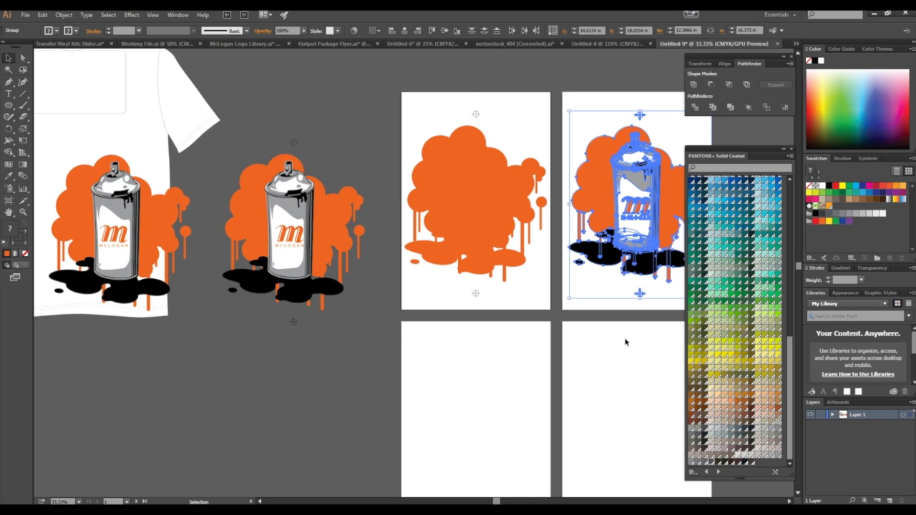
{"action": "left_click_drag", "start_coordinate": [627, 328], "coordinate": [492, 324]}
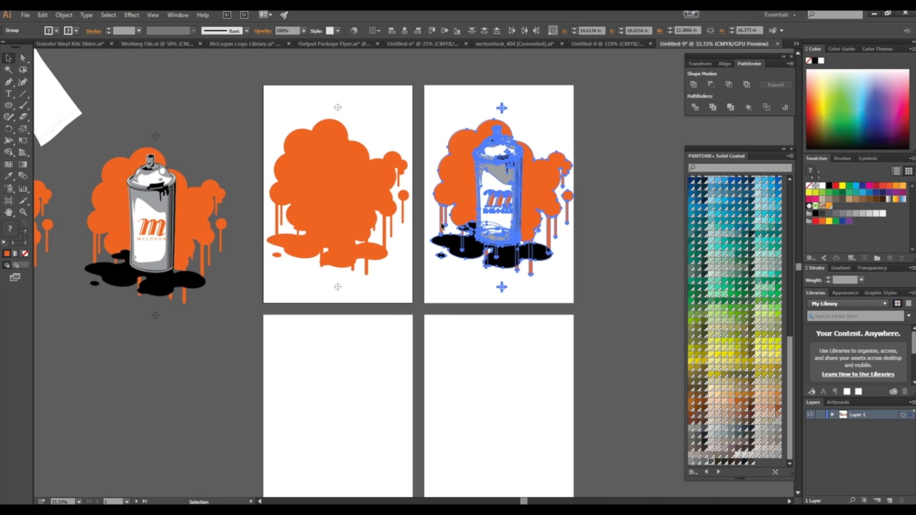
{"action": "left_click_drag", "start_coordinate": [494, 201], "coordinate": [490, 201]}
{"action": "left_click", "coordinate": [603, 173]}
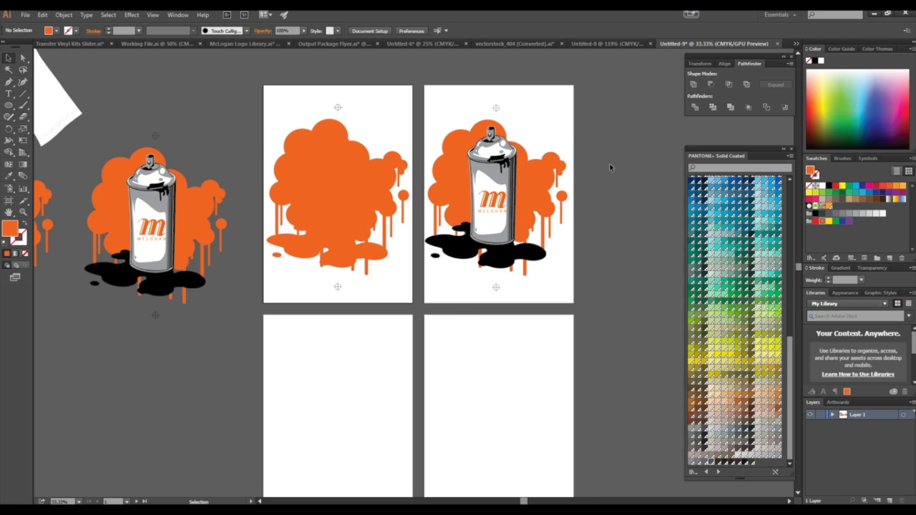
Step: Add a new layer above Layer 1
{"action": "scroll", "coordinate": [609, 163], "scroll_direction": "down", "scroll_amount": 1}
{"action": "scroll", "coordinate": [607, 164], "scroll_direction": "up", "scroll_amount": 1}
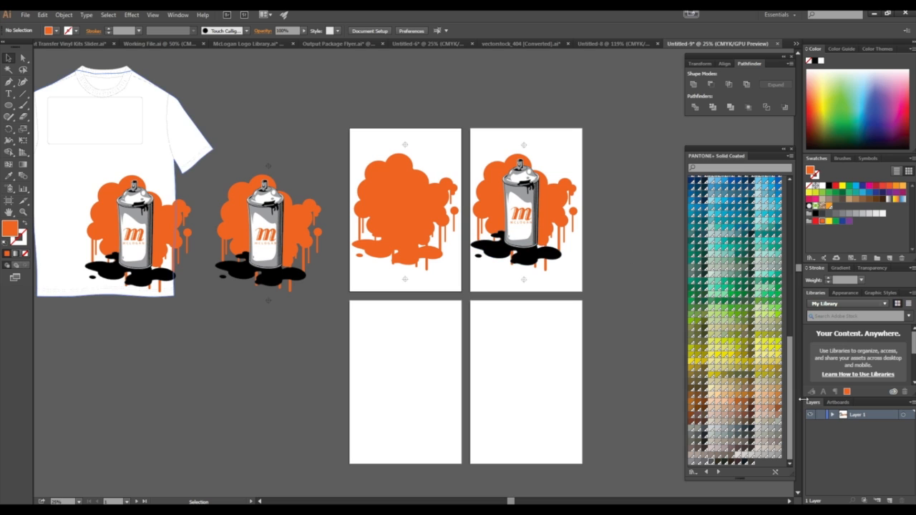
{"action": "left_click", "coordinate": [890, 501]}
{"action": "left_click", "coordinate": [850, 456]}
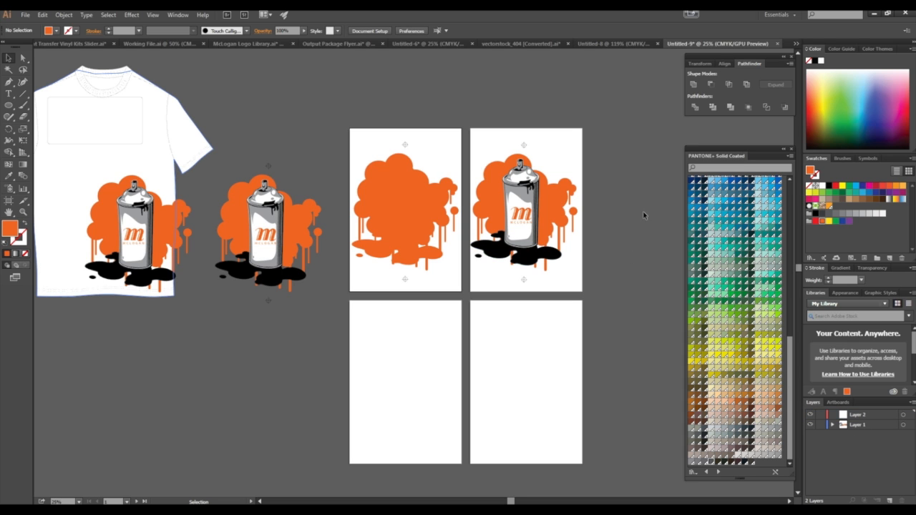
Step: Send the second artboard's artwork and registration marks to Layer 2 and lock Layer 1
{"action": "left_click", "coordinate": [515, 268]}
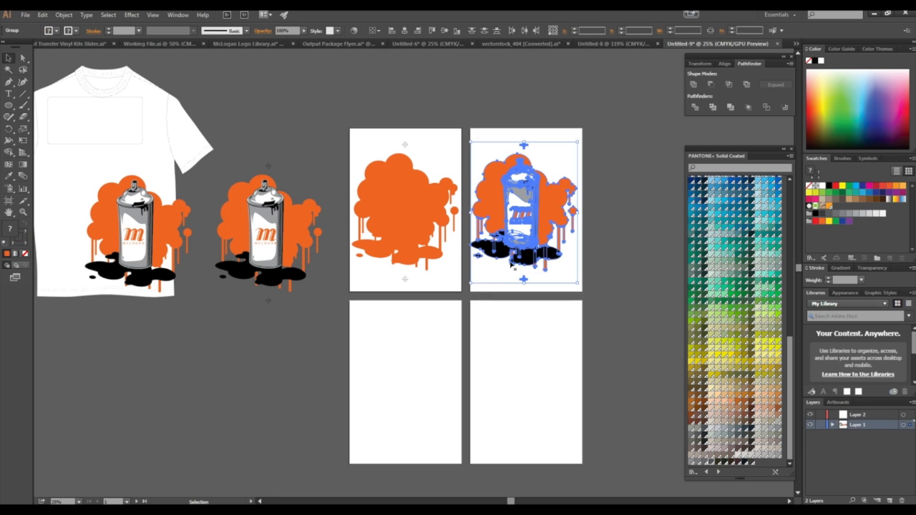
{"action": "left_click", "coordinate": [864, 416]}
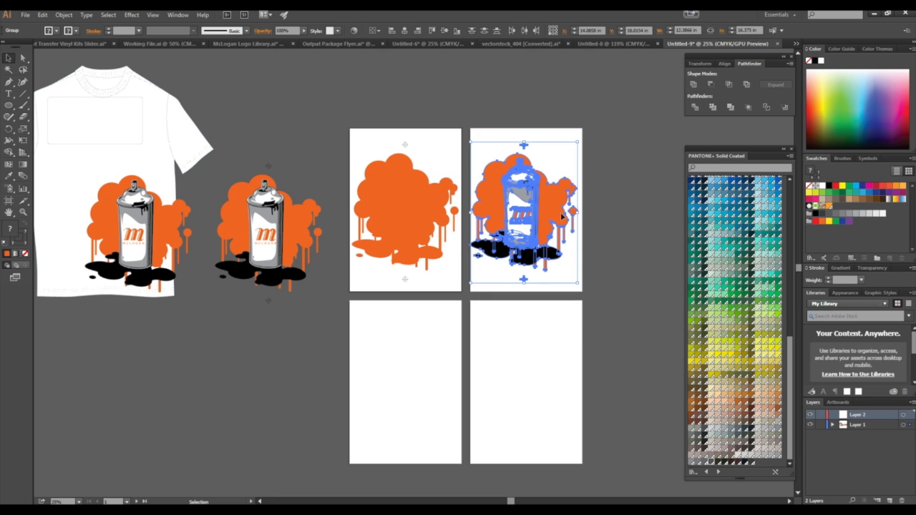
{"action": "right_click", "coordinate": [547, 213]}
{"action": "mouse_move", "coordinate": [592, 304]}
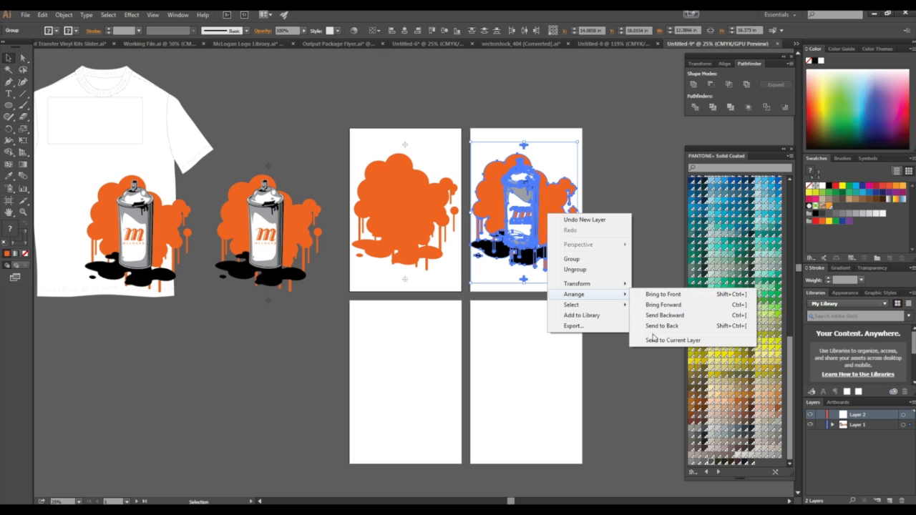
{"action": "left_click", "coordinate": [653, 340]}
{"action": "left_click", "coordinate": [651, 339]}
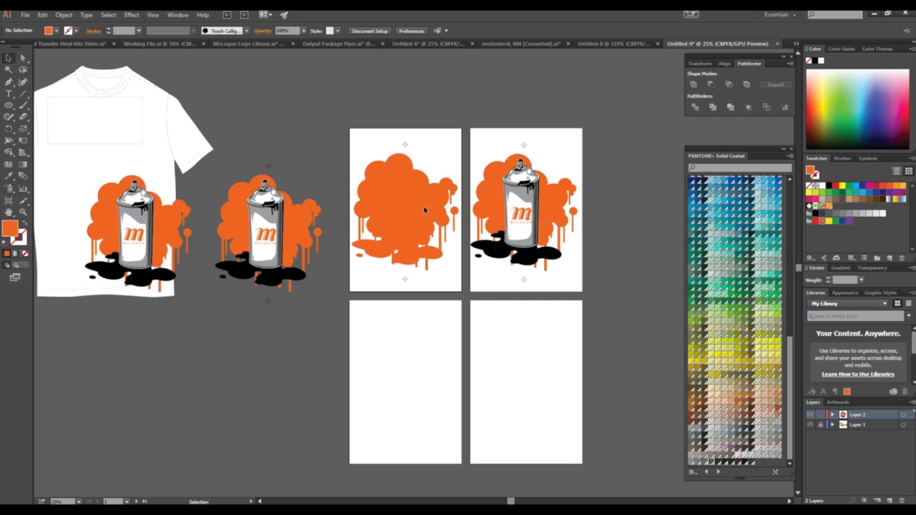
Step: Nudge the artwork and registration marks on the second artboard slightly to the right, to an X position of about 14.29 in
{"action": "left_click", "coordinate": [551, 190]}
{"action": "left_click", "coordinate": [601, 199]}
{"action": "left_click_drag", "start_coordinate": [606, 133], "coordinate": [544, 304]}
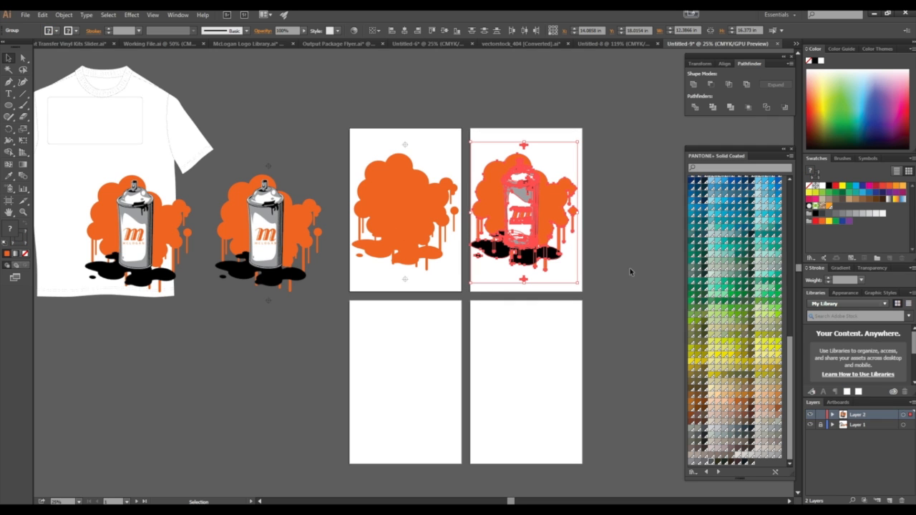
{"action": "key", "text": "Right"}
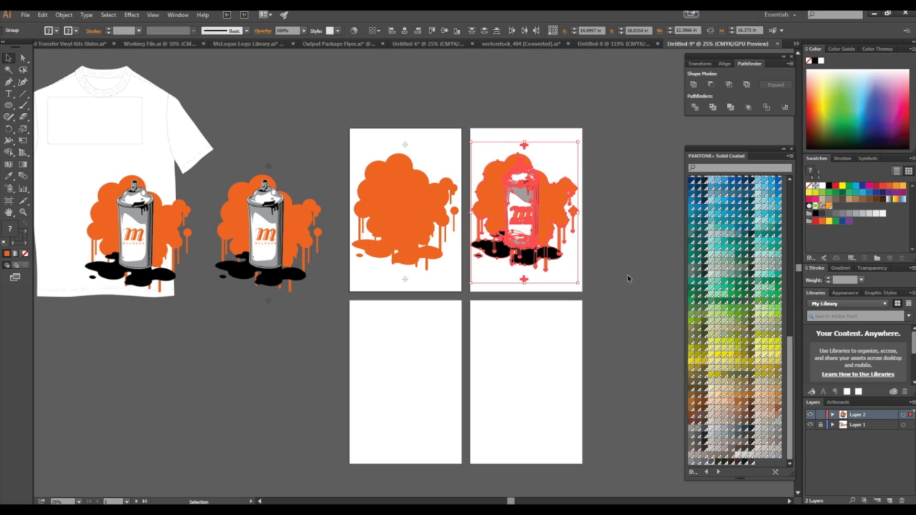
{"action": "key", "text": "Right"}
{"action": "key", "text": "Right"}
{"action": "key", "text": "Right"}
{"action": "key", "text": "Right"}
{"action": "key", "text": "Right"}
{"action": "key", "text": "Right"}
{"action": "key", "text": "Right"}
{"action": "key", "text": "Right"}
{"action": "key", "text": "Right"}
{"action": "key", "text": "Right"}
{"action": "key", "text": "Right"}
{"action": "key", "text": "Right"}
{"action": "key", "text": "Right"}
{"action": "key", "text": "Right"}
{"action": "key", "text": "Right"}
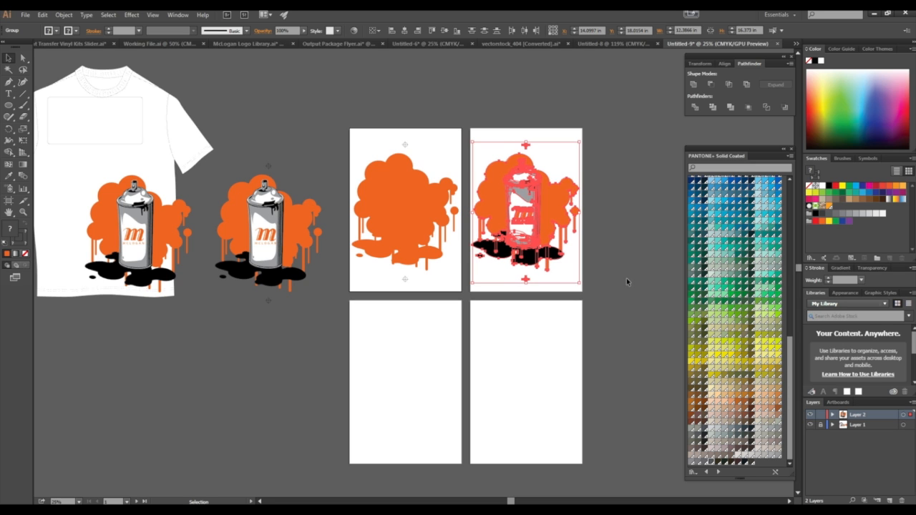
{"action": "key", "text": "Left"}
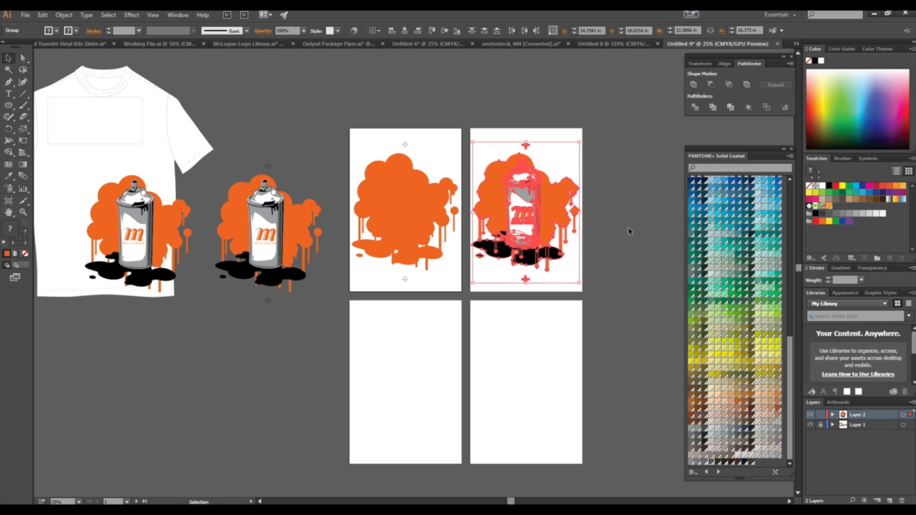
{"action": "left_click", "coordinate": [694, 107]}
{"action": "left_click", "coordinate": [607, 148]}
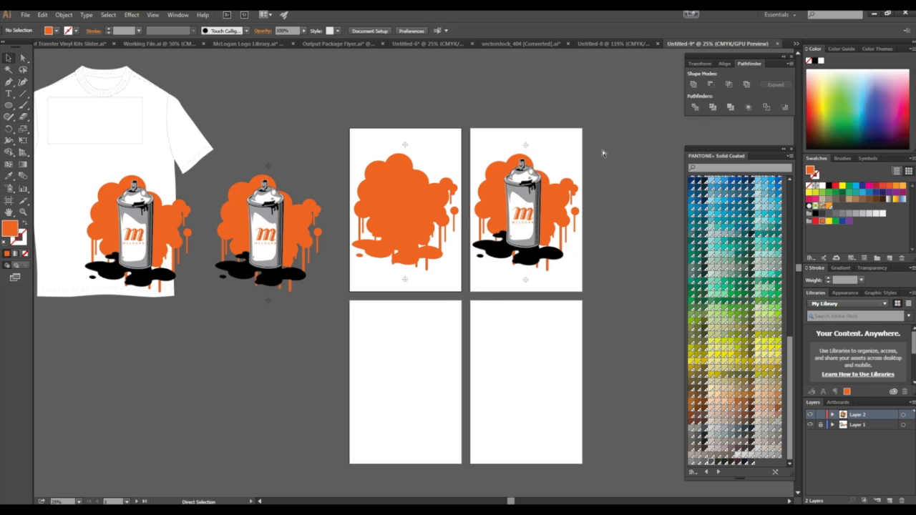
Step: Split the full-color spray can artwork on the second artboard into separate pieces with the Pathfinder Divide operation
{"action": "key", "text": "ctrl+y"}
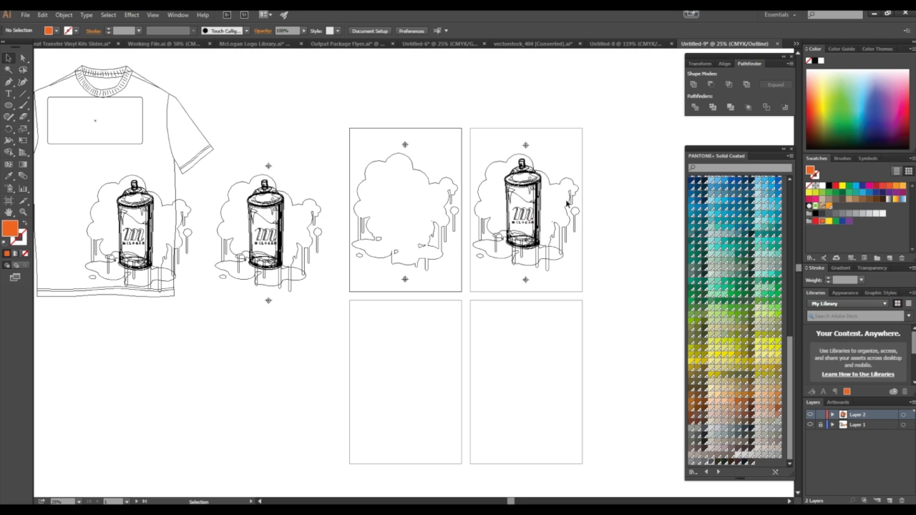
{"action": "key", "text": "ctrl+y"}
{"action": "key", "text": "z"}
{"action": "left_click_drag", "start_coordinate": [563, 205], "coordinate": [594, 182]}
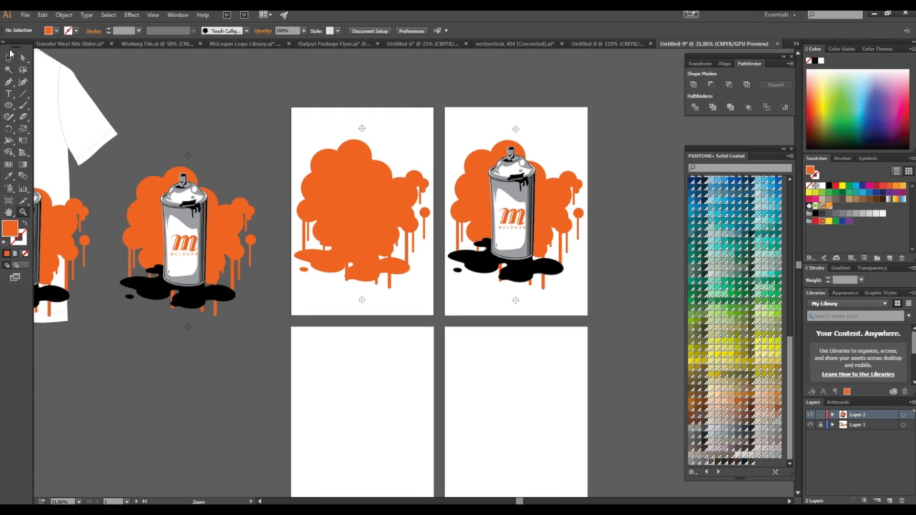
{"action": "left_click", "coordinate": [9, 57]}
{"action": "left_click_drag", "start_coordinate": [588, 141], "coordinate": [455, 266]}
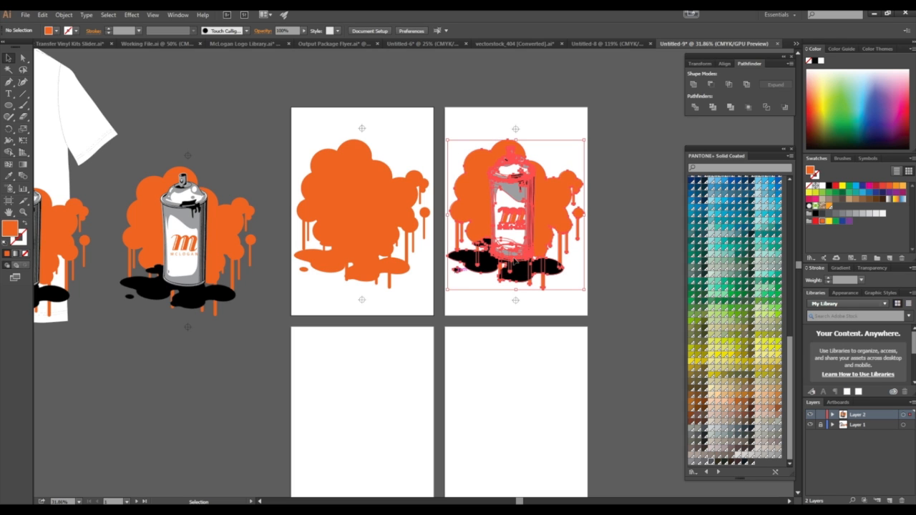
{"action": "left_click", "coordinate": [693, 111]}
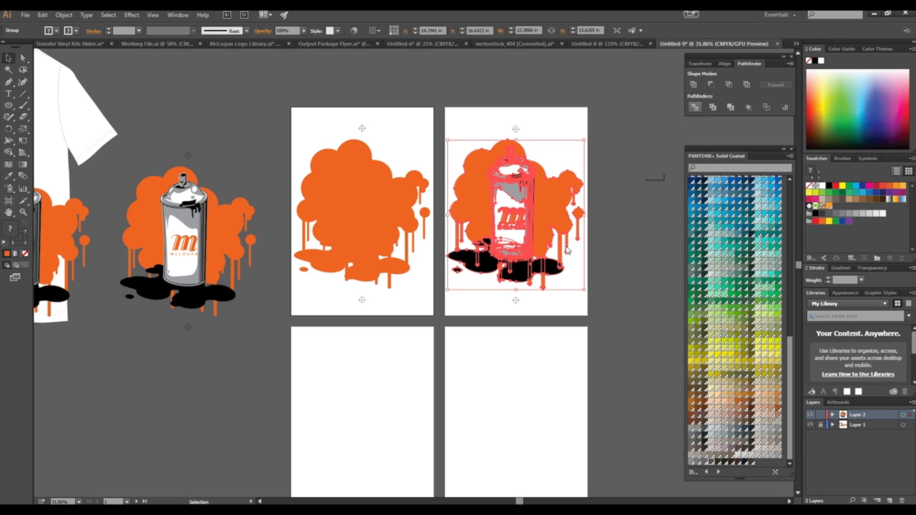
Step: Ungroup the divided spray can artwork on the second artboard
{"action": "left_click", "coordinate": [650, 179]}
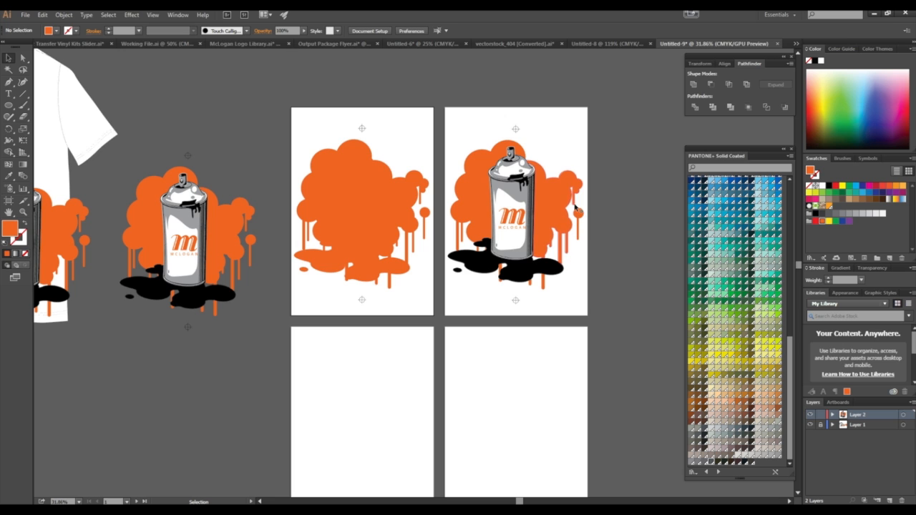
{"action": "left_click", "coordinate": [552, 204]}
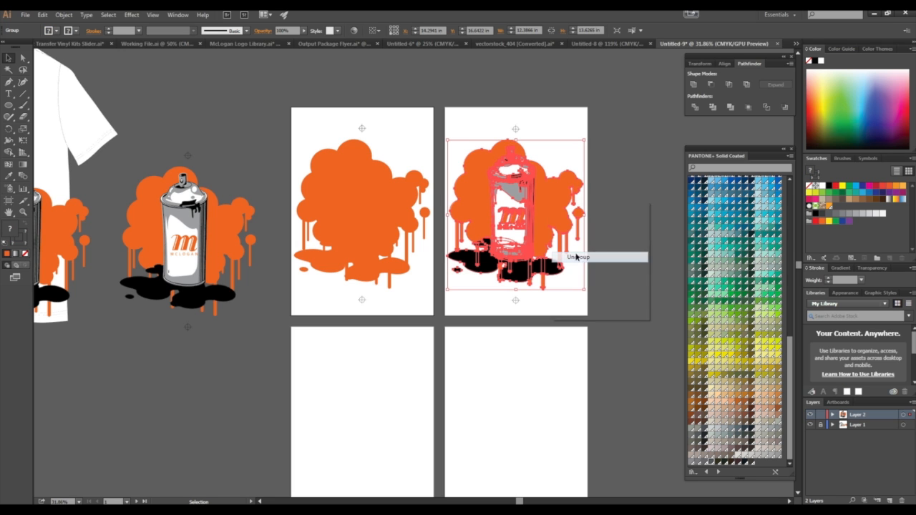
{"action": "left_click", "coordinate": [550, 252]}
{"action": "left_click", "coordinate": [511, 242]}
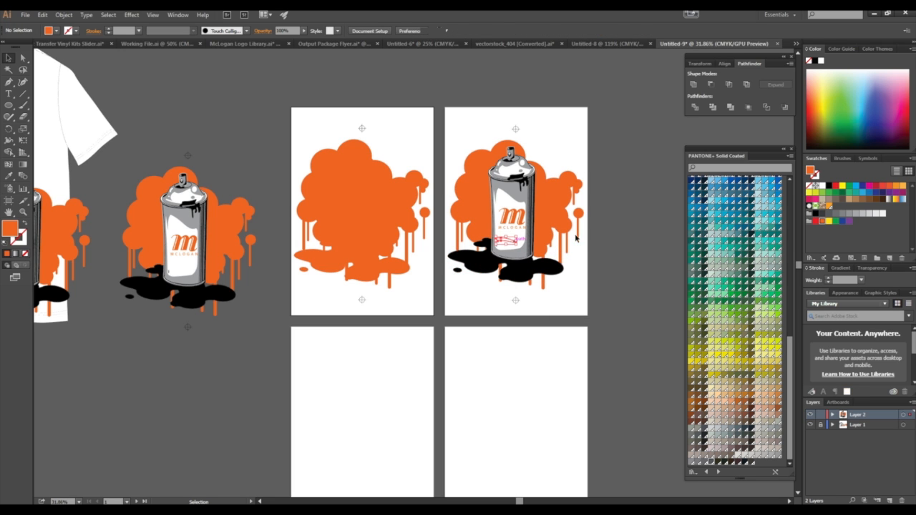
{"action": "left_click_drag", "start_coordinate": [562, 218], "coordinate": [621, 231]}
{"action": "key", "text": "ctrl+z"}
{"action": "left_click", "coordinate": [629, 205]}
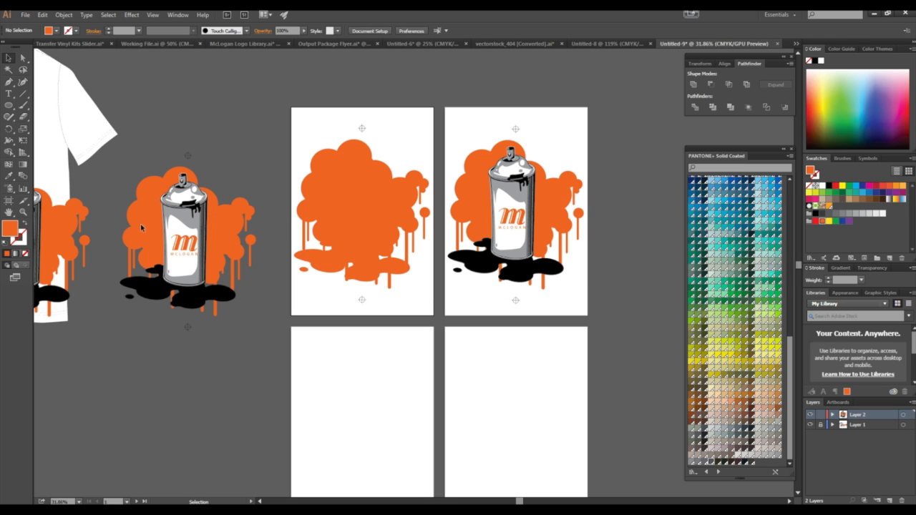
Step: Duplicate all shapes with the orange fill color and both registration marks from the second artboard straight down onto the empty artboard below
{"action": "left_click", "coordinate": [549, 190]}
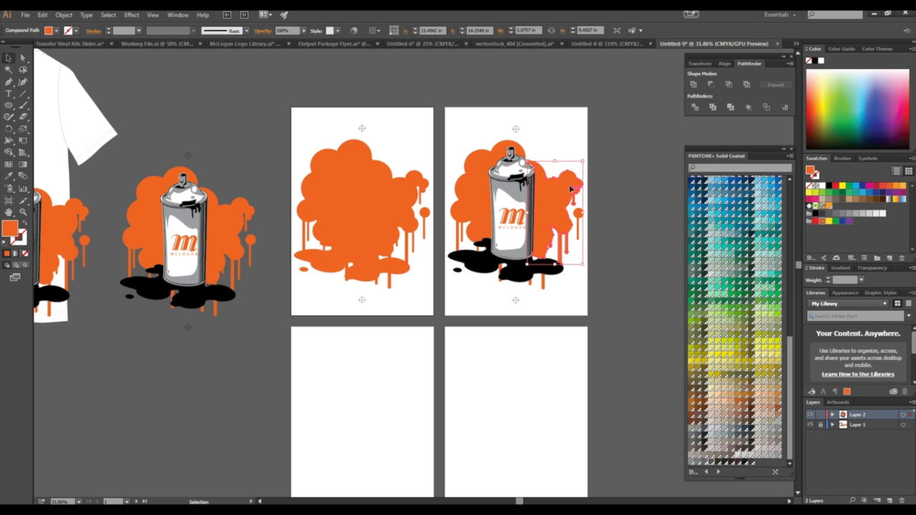
{"action": "left_click", "coordinate": [105, 16]}
{"action": "mouse_move", "coordinate": [142, 109]}
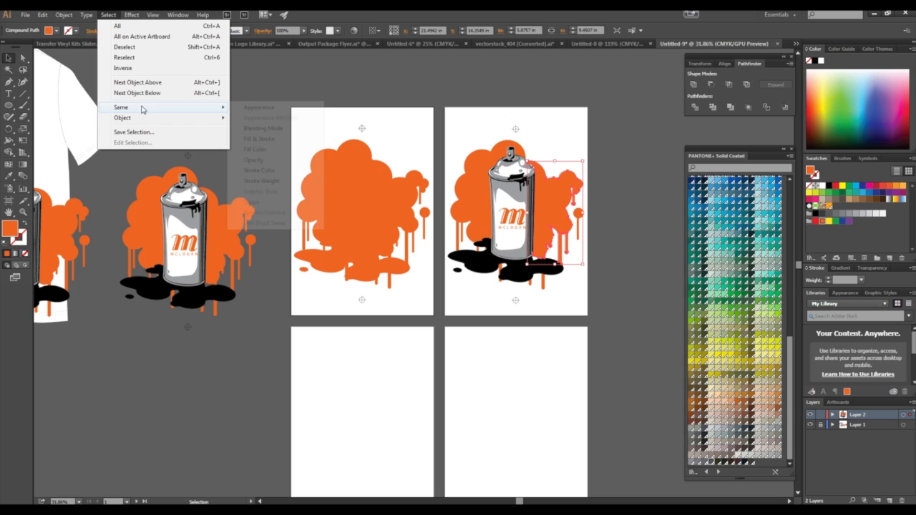
{"action": "left_click", "coordinate": [281, 150]}
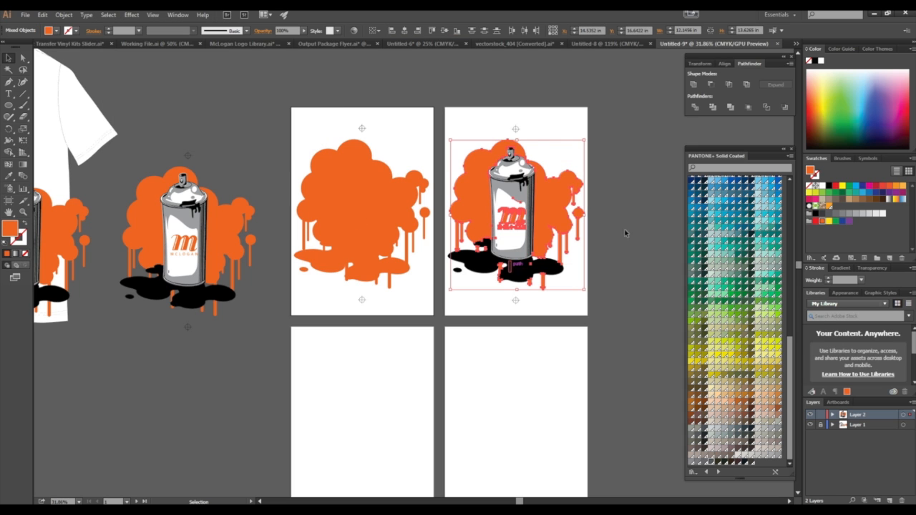
{"action": "left_click_drag", "start_coordinate": [529, 125], "coordinate": [502, 140]}
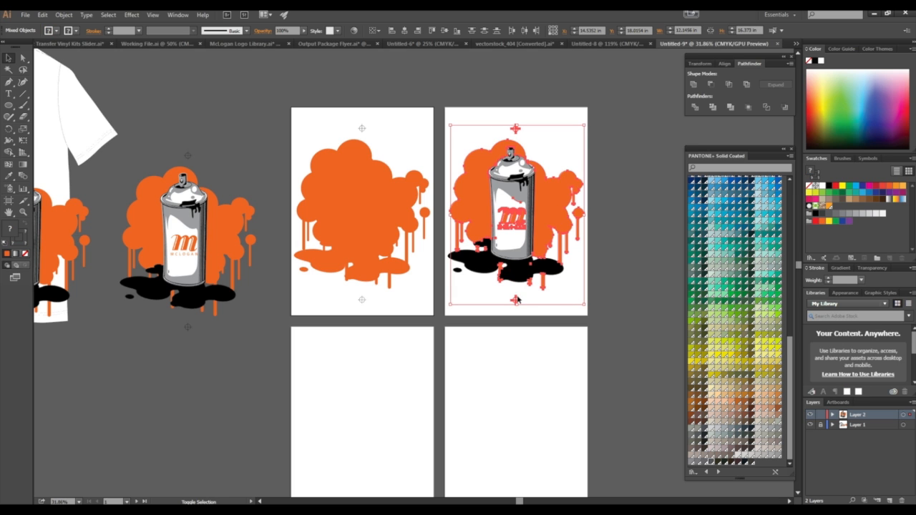
{"action": "scroll", "coordinate": [514, 245], "scroll_direction": "down", "scroll_amount": 2}
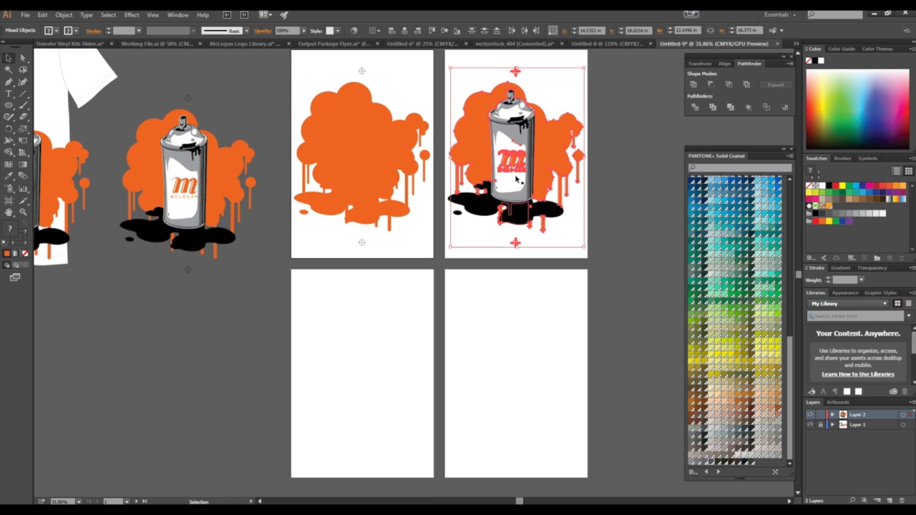
{"action": "left_click_drag", "start_coordinate": [544, 125], "coordinate": [548, 337]}
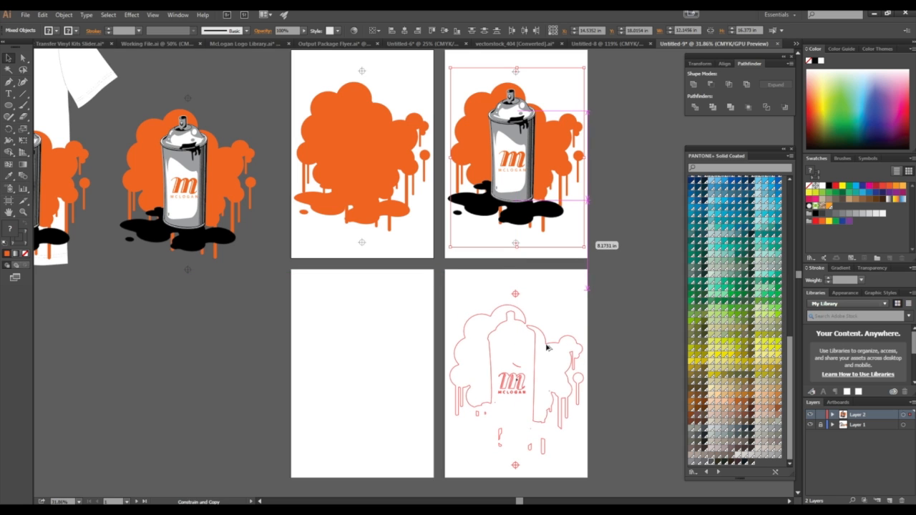
{"action": "left_click", "coordinate": [602, 304]}
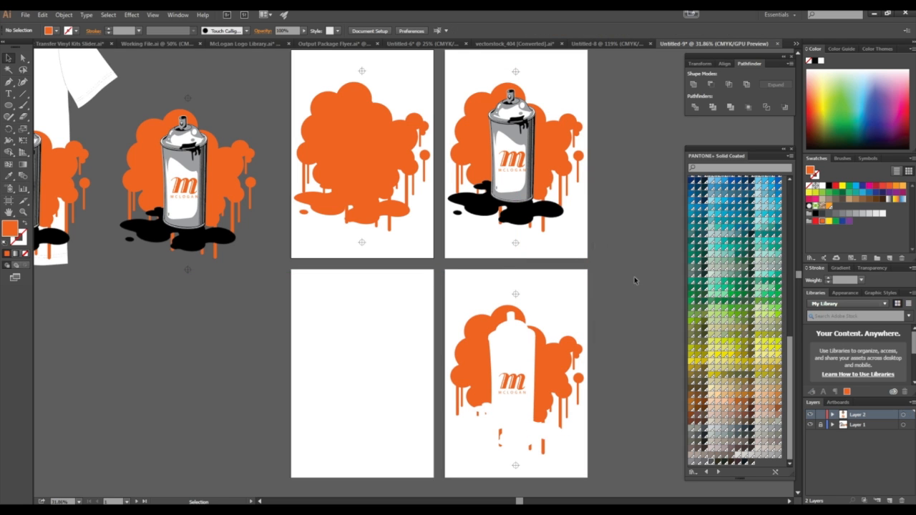
Step: Create a new layer above Layer 2 and send the duplicated orange shapes and registration marks to it
{"action": "left_click", "coordinate": [889, 501]}
{"action": "left_click_drag", "start_coordinate": [573, 281], "coordinate": [472, 465]}
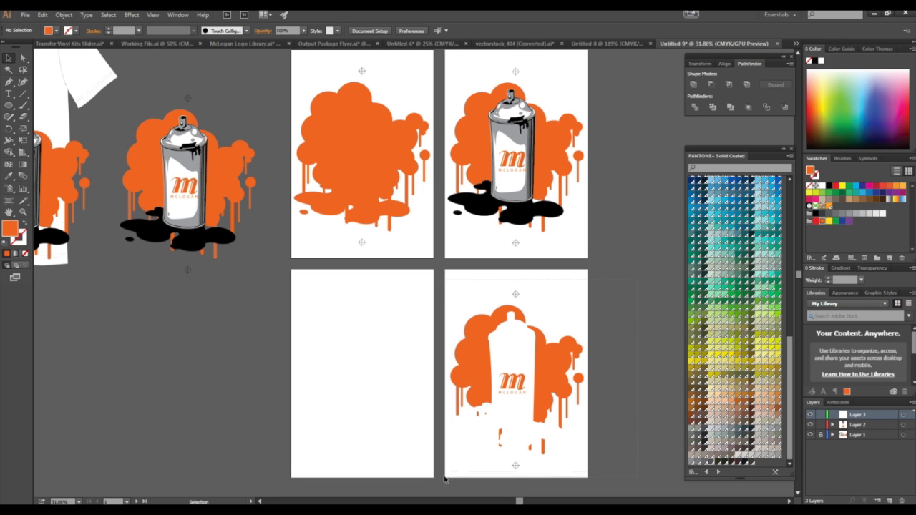
{"action": "left_click", "coordinate": [866, 416]}
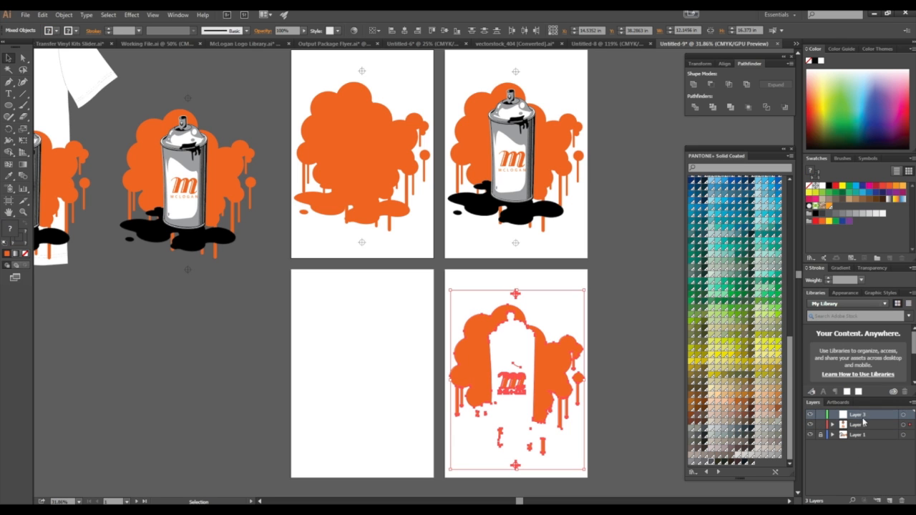
{"action": "right_click", "coordinate": [541, 397]}
{"action": "mouse_move", "coordinate": [614, 360]}
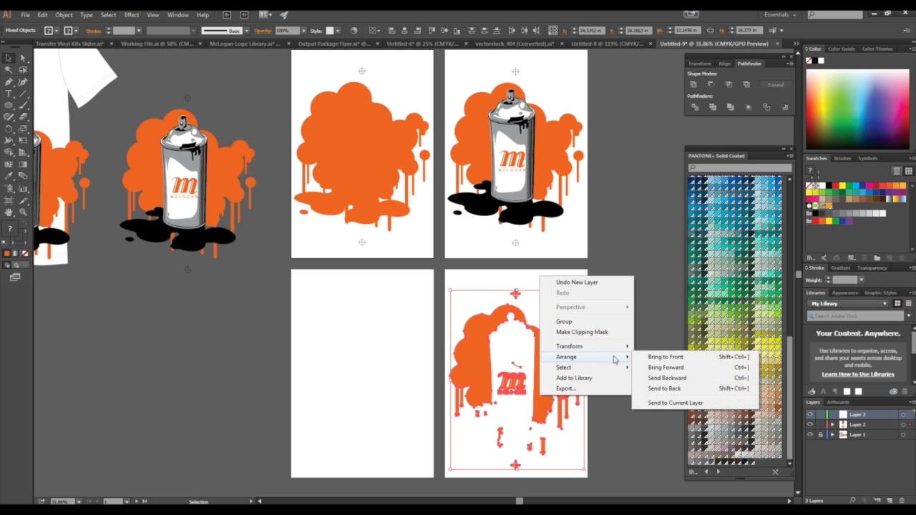
{"action": "left_click", "coordinate": [660, 405]}
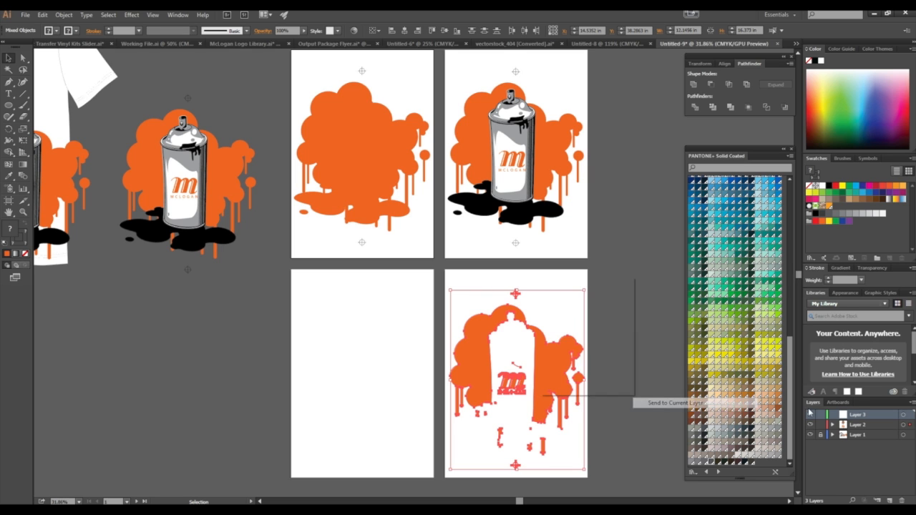
Step: Rename the new layer holding the orange shapes as Orange
{"action": "double_click", "coordinate": [858, 416]}
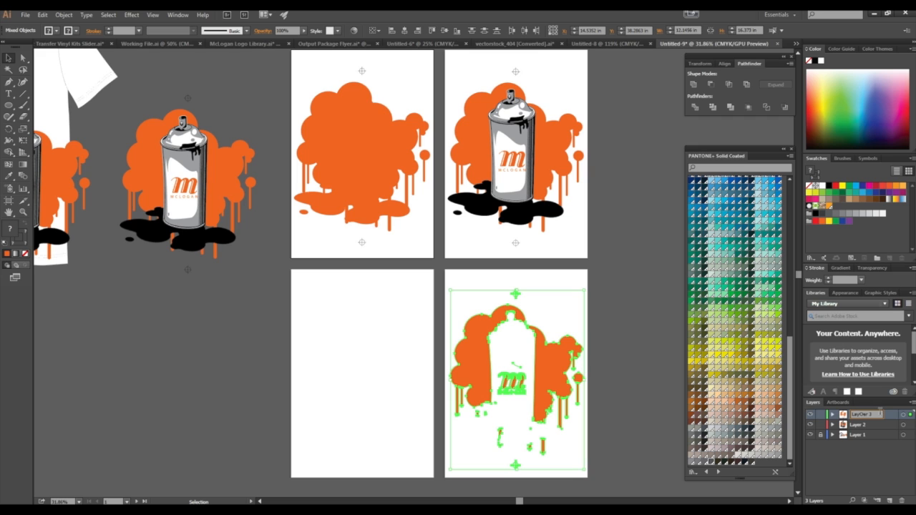
{"action": "left_click_drag", "start_coordinate": [871, 414], "coordinate": [829, 421]}
{"action": "type", "text": "Orange"}
{"action": "key", "text": "Return"}
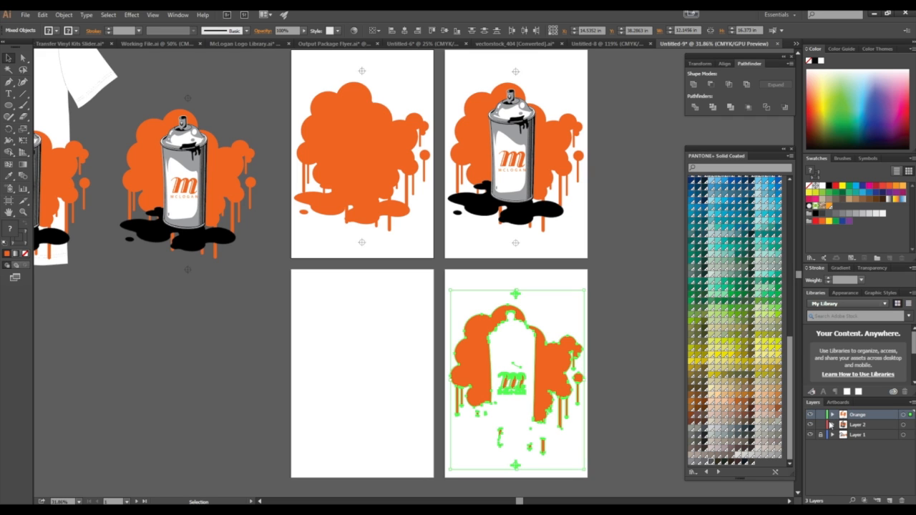
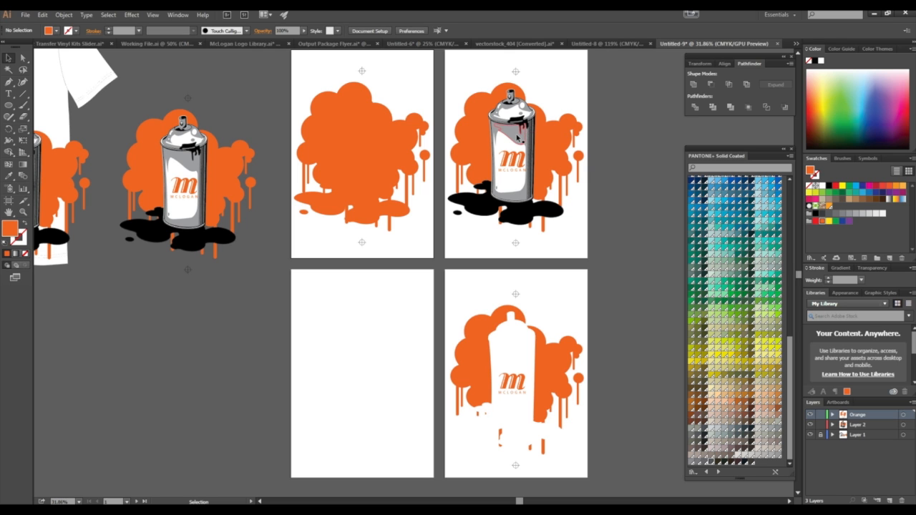
Step: Duplicate all shapes with the gray fill color and both registration marks from the second artboard onto the remaining empty artboard
{"action": "left_click", "coordinate": [519, 139]}
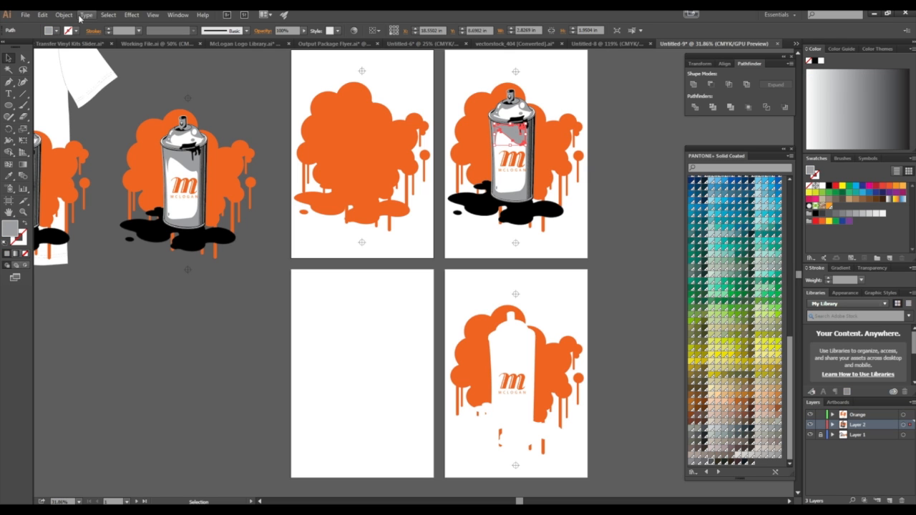
{"action": "left_click", "coordinate": [108, 15]}
{"action": "mouse_move", "coordinate": [154, 108]}
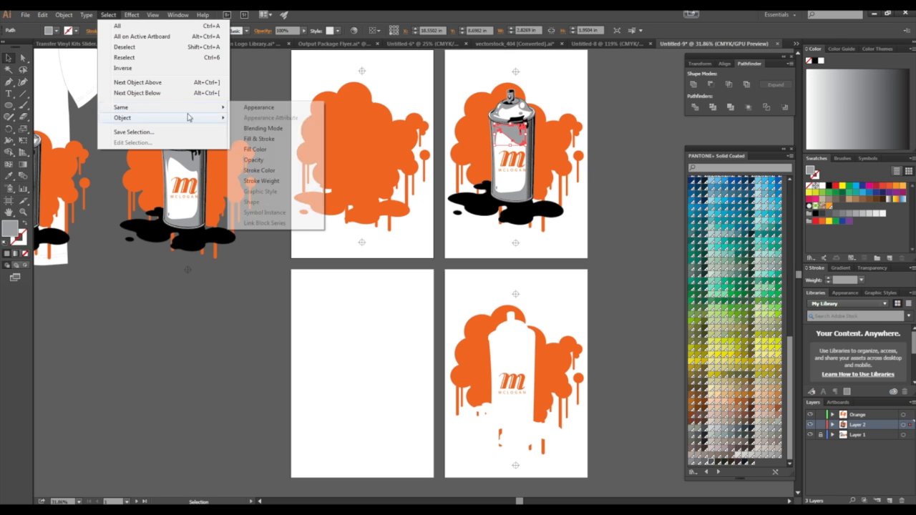
{"action": "left_click", "coordinate": [254, 149]}
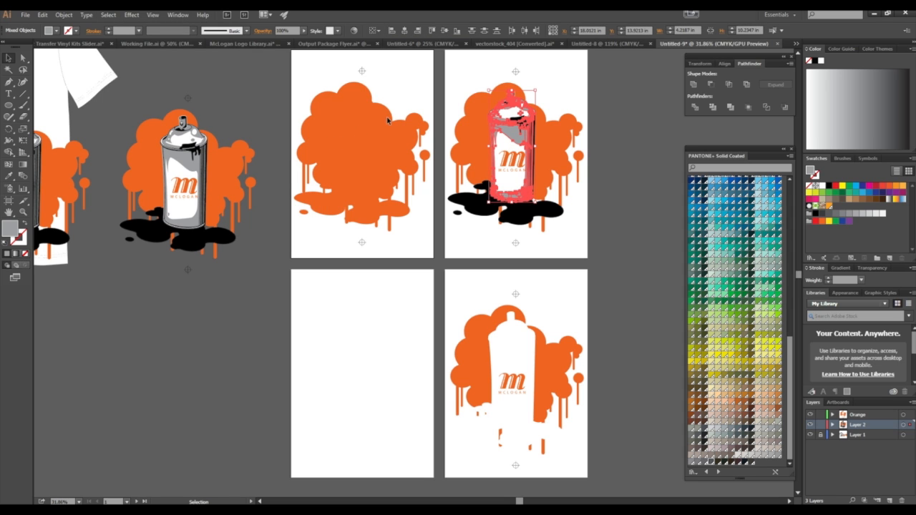
{"action": "left_click", "coordinate": [515, 71], "text": "shift"}
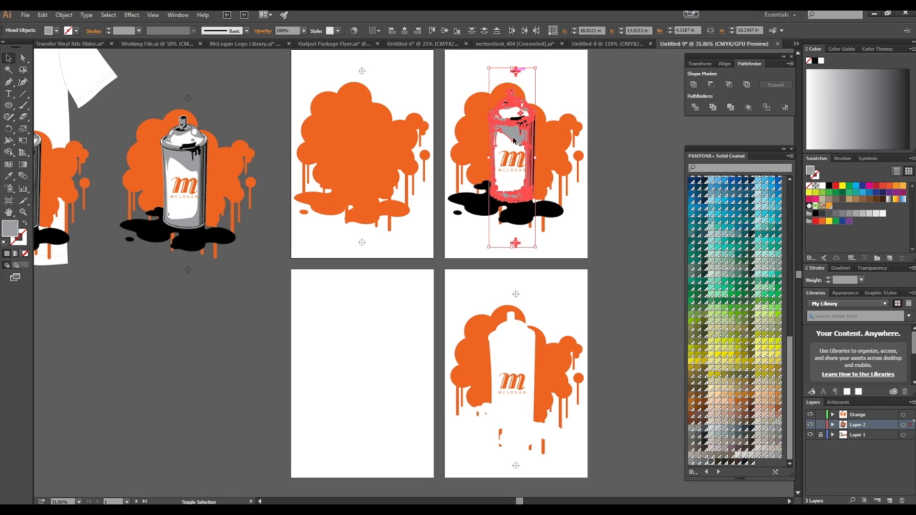
{"action": "left_click_drag", "start_coordinate": [516, 249], "coordinate": [361, 466]}
{"action": "left_click", "coordinate": [649, 308]}
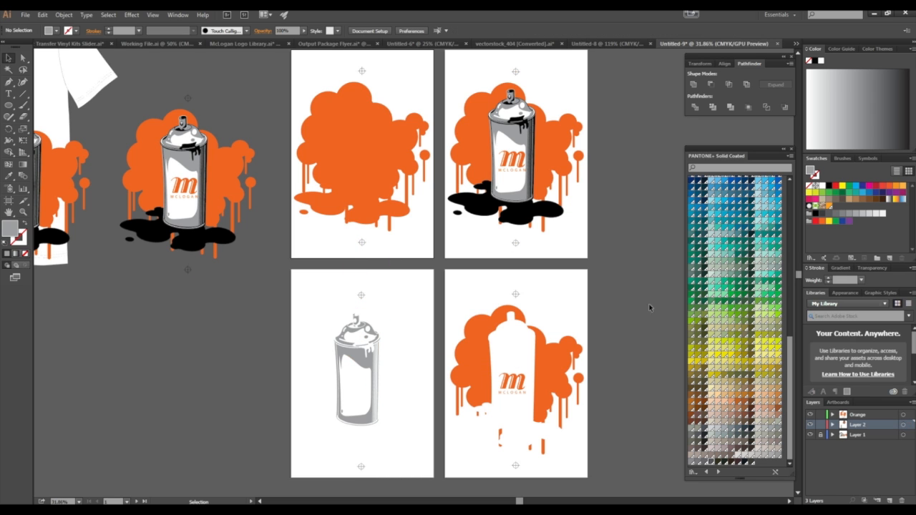
Step: Examine the duplicated gray can shapes up close in outline view for overlapping paths
{"action": "left_click_drag", "start_coordinate": [406, 310], "coordinate": [314, 444]}
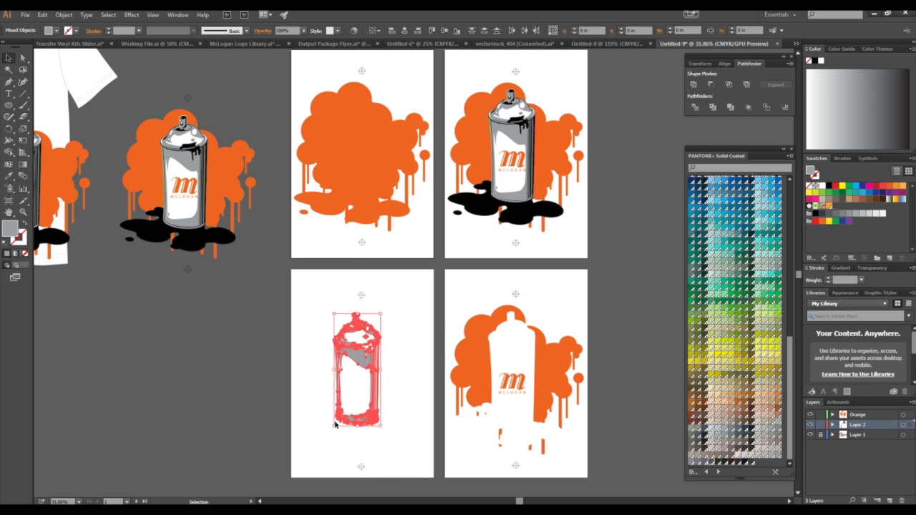
{"action": "left_click", "coordinate": [409, 337]}
{"action": "key", "text": "z"}
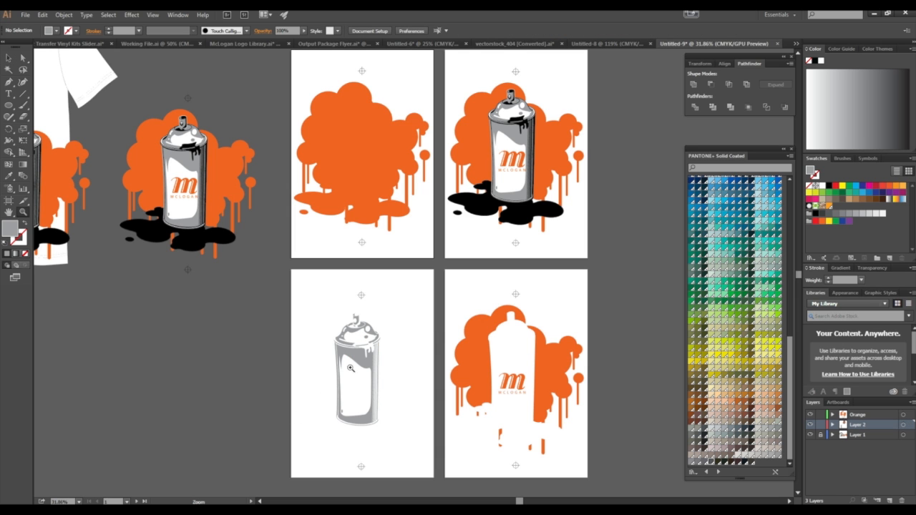
{"action": "left_click", "coordinate": [9, 58]}
{"action": "key", "text": "z"}
{"action": "left_click_drag", "start_coordinate": [340, 400], "coordinate": [439, 292]}
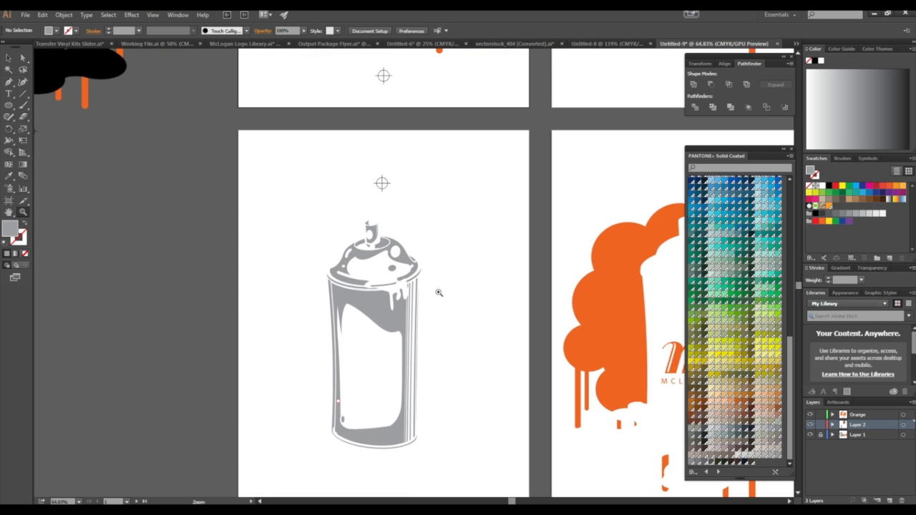
{"action": "key", "text": "ctrl+y"}
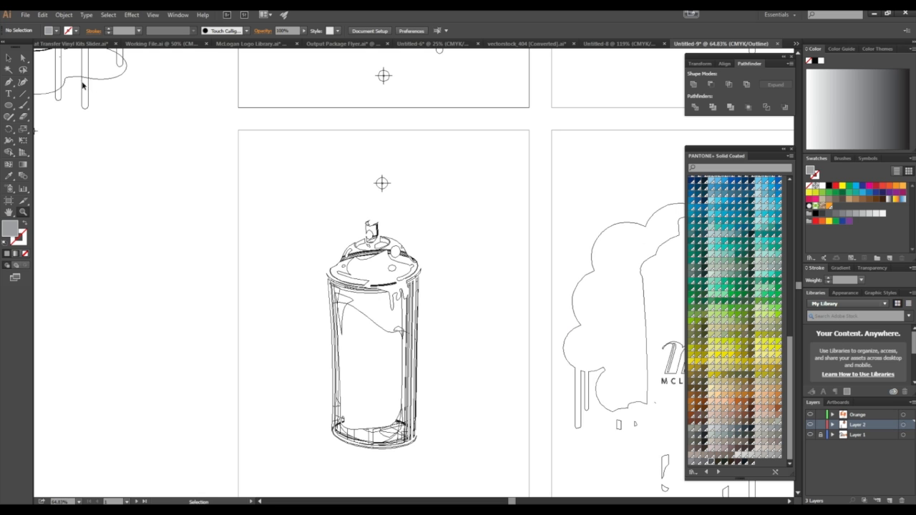
{"action": "key", "text": "ctrl+y"}
{"action": "key", "text": "ctrl+y"}
{"action": "key", "text": "ctrl+y"}
Step: Merge the gray spray can shapes with Pathfinder Unite and check the resulting paths in outline view
{"action": "left_click_drag", "start_coordinate": [460, 211], "coordinate": [324, 434]}
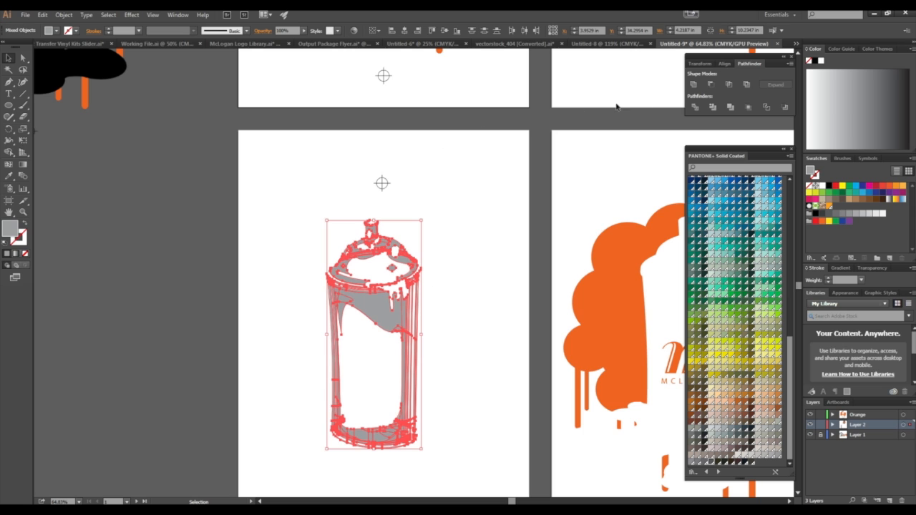
{"action": "left_click", "coordinate": [693, 85]}
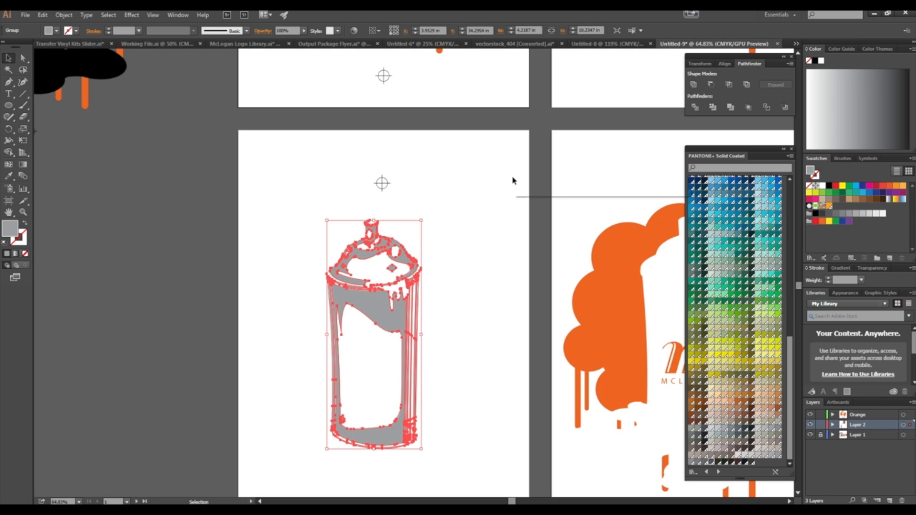
{"action": "left_click", "coordinate": [491, 214]}
{"action": "key", "text": "a"}
{"action": "key", "text": "ctrl+y"}
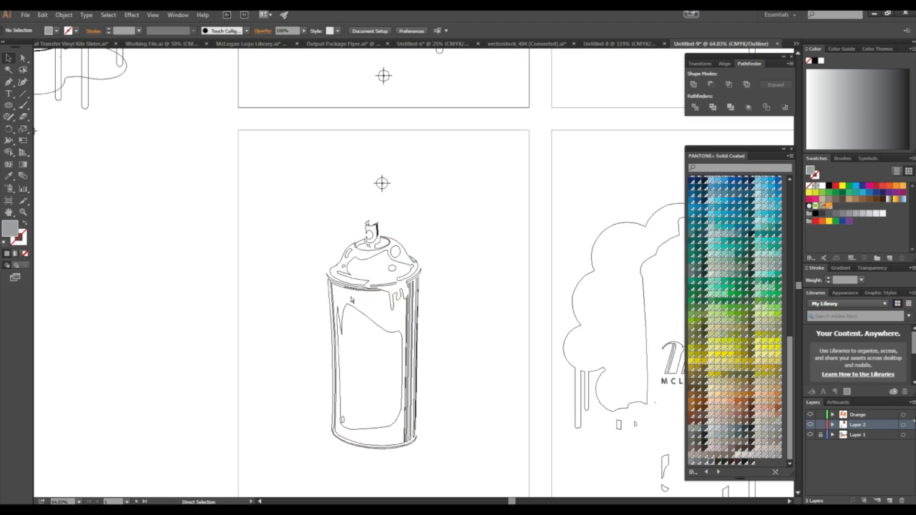
{"action": "key", "text": "ctrl+y"}
{"action": "key", "text": "v"}
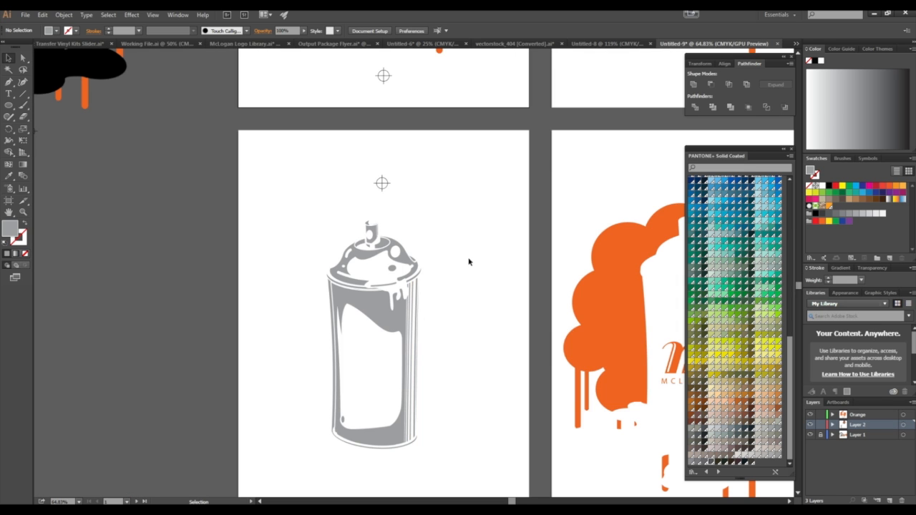
Step: Group the merged gray spray can with both registration marks on its artboard
{"action": "key", "text": "ctrl+minus"}
{"action": "left_click_drag", "start_coordinate": [474, 208], "coordinate": [378, 399]}
{"action": "key", "text": "v"}
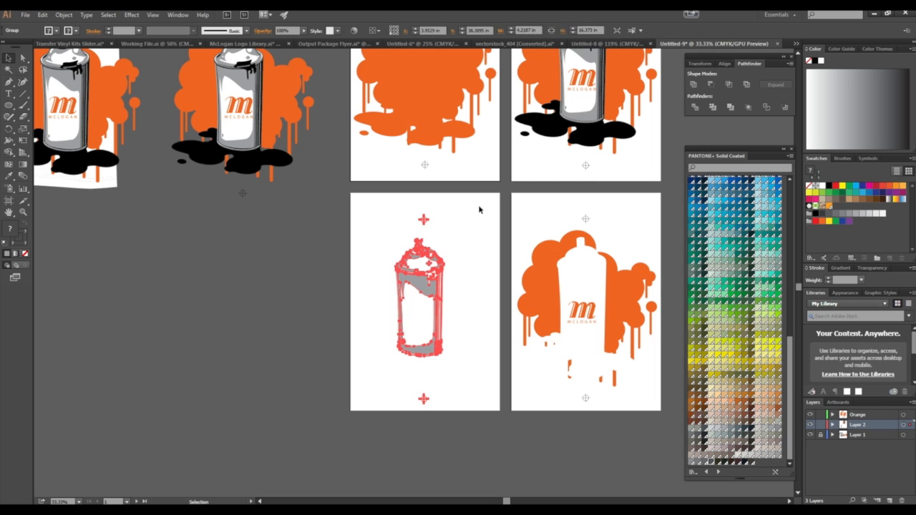
{"action": "left_click", "coordinate": [441, 211]}
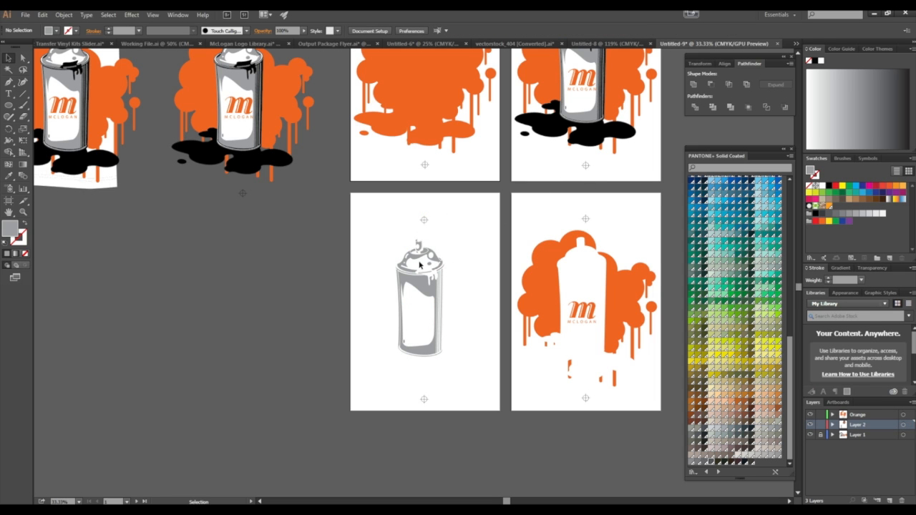
{"action": "left_click", "coordinate": [428, 220]}
{"action": "left_click", "coordinate": [458, 233]}
Step: Merge all orange splatter and logo shapes on the artboard beside the gray can with Pathfinder Unite
{"action": "left_click", "coordinate": [654, 272]}
{"action": "left_click", "coordinate": [602, 282]}
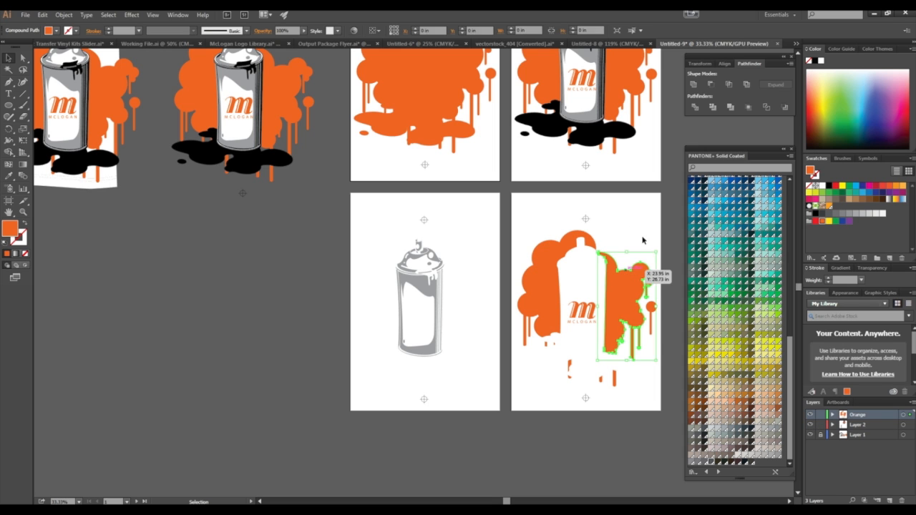
{"action": "left_click_drag", "start_coordinate": [602, 282], "coordinate": [516, 384]}
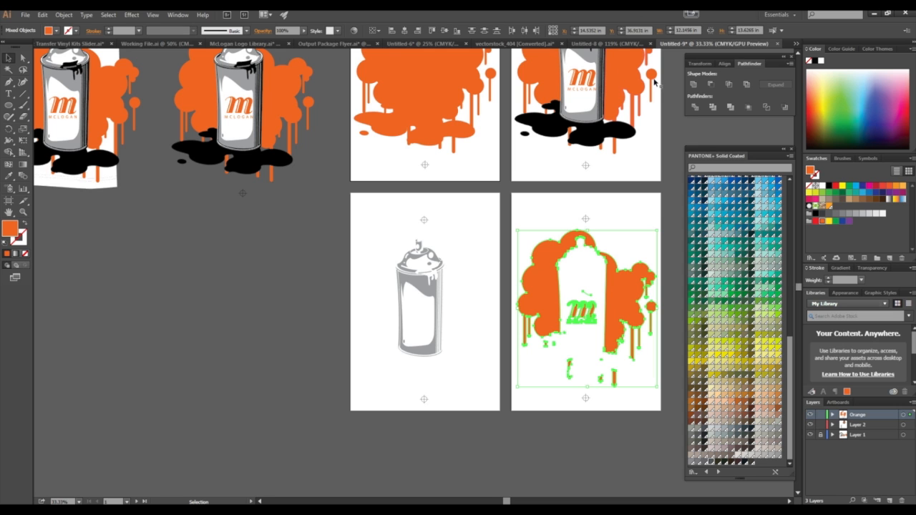
{"action": "left_click", "coordinate": [692, 85]}
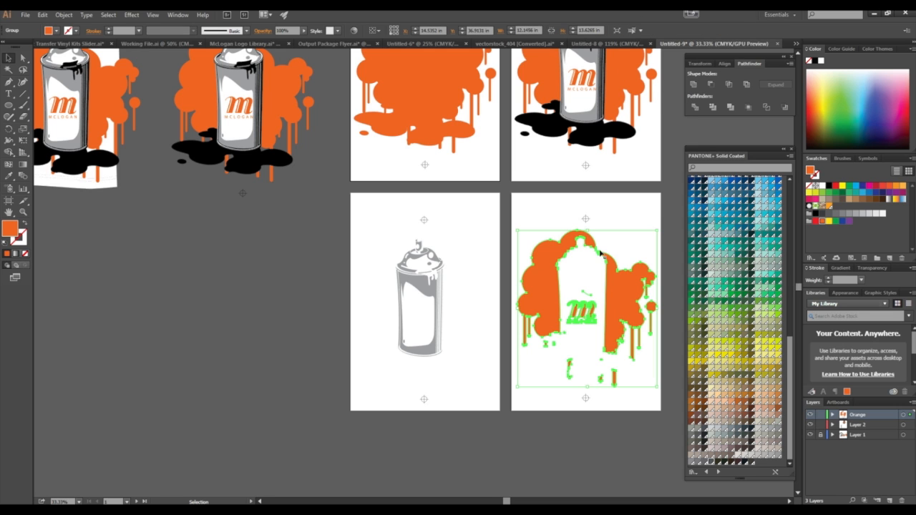
{"action": "left_click", "coordinate": [635, 227]}
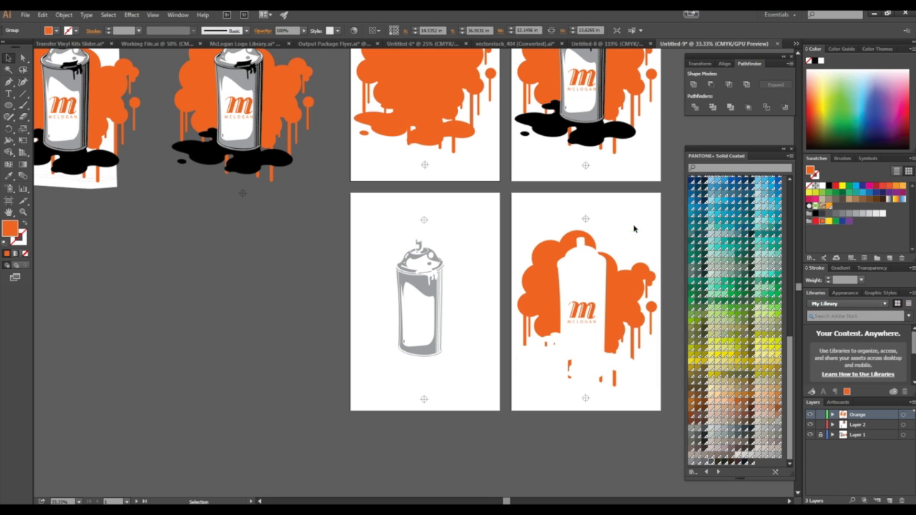
{"action": "double_click", "coordinate": [585, 299]}
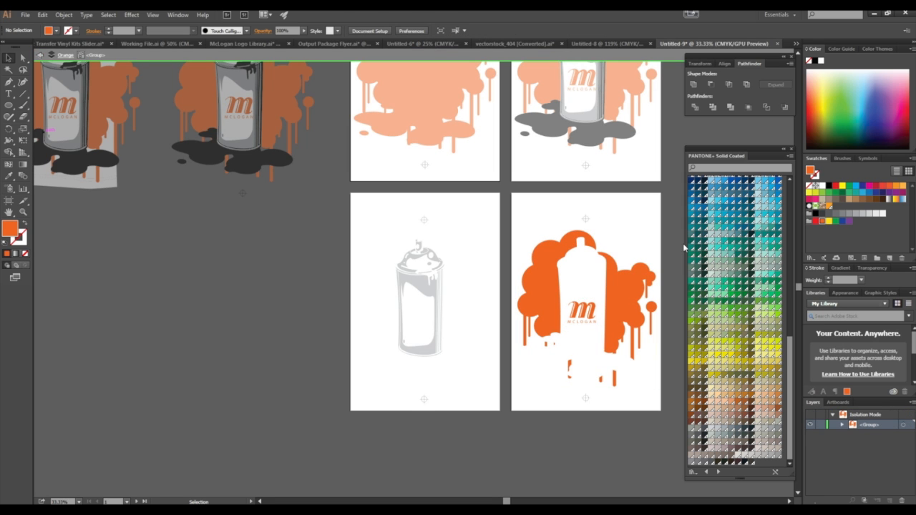
{"action": "key", "text": "Escape"}
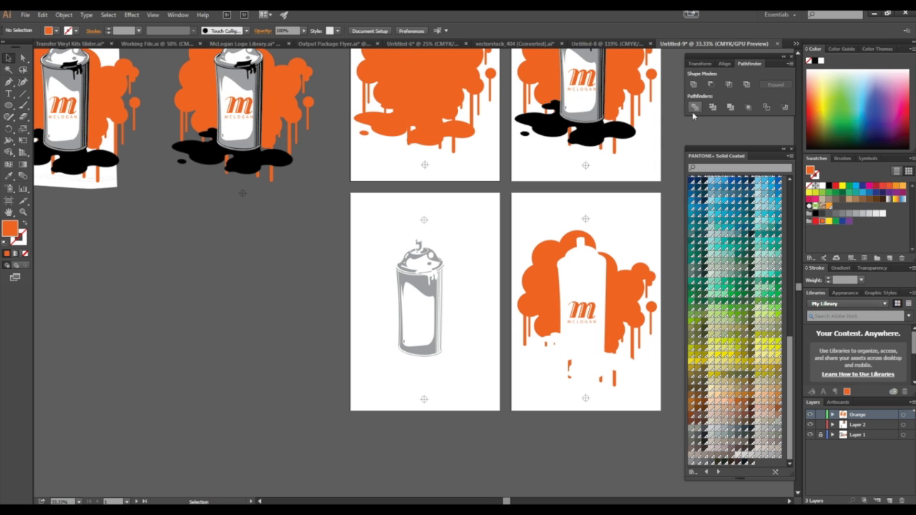
Step: Group the united orange shapes with both registration marks on their artboard
{"action": "scroll", "coordinate": [679, 194], "scroll_direction": "up", "scroll_amount": 2}
{"action": "scroll", "coordinate": [634, 336], "scroll_direction": "up", "scroll_amount": 1}
{"action": "left_click", "coordinate": [633, 336]}
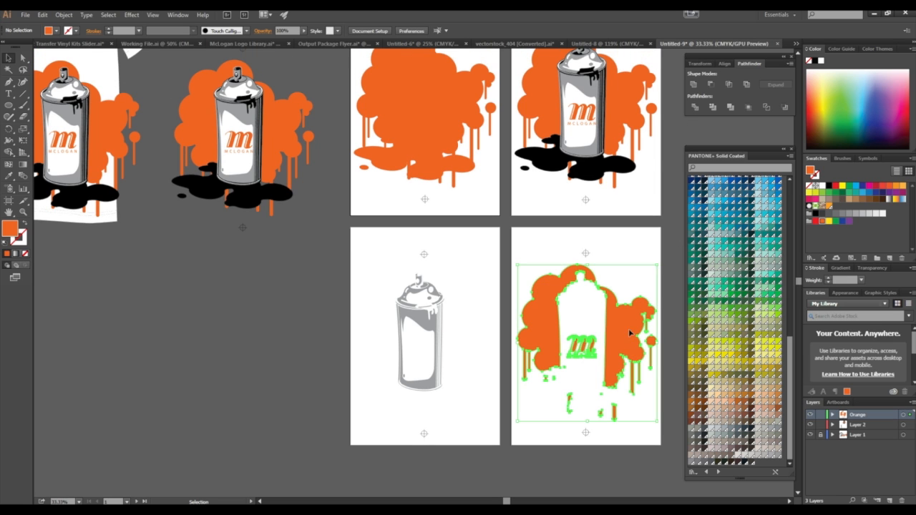
{"action": "key", "text": "a"}
{"action": "left_click_drag", "start_coordinate": [668, 241], "coordinate": [541, 443]}
{"action": "key", "text": "v"}
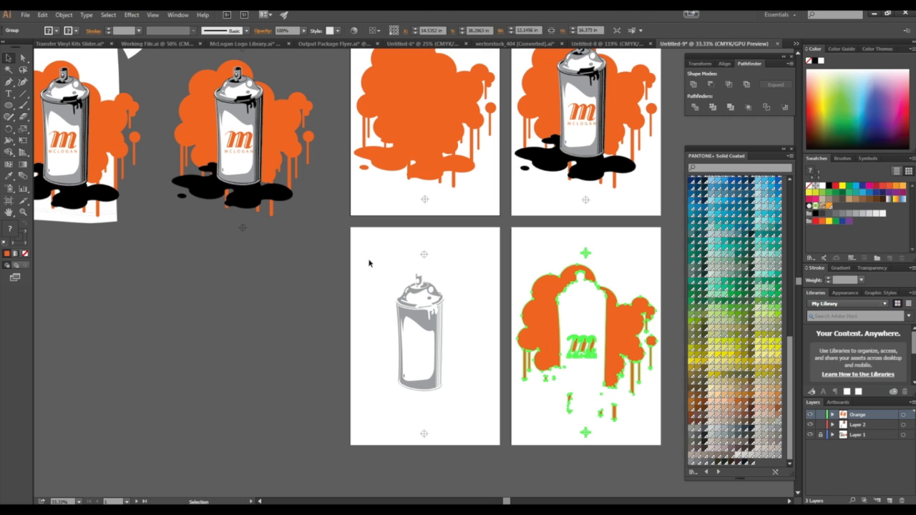
{"action": "left_click", "coordinate": [369, 261]}
Step: Select every shape with the black fill color in the full-color artwork on the second artboard and merge them with Pathfinder Unite
{"action": "scroll", "coordinate": [541, 246], "scroll_direction": "up", "scroll_amount": 1}
{"action": "scroll", "coordinate": [443, 342], "scroll_direction": "down", "scroll_amount": 1}
{"action": "scroll", "coordinate": [460, 318], "scroll_direction": "up", "scroll_amount": 2}
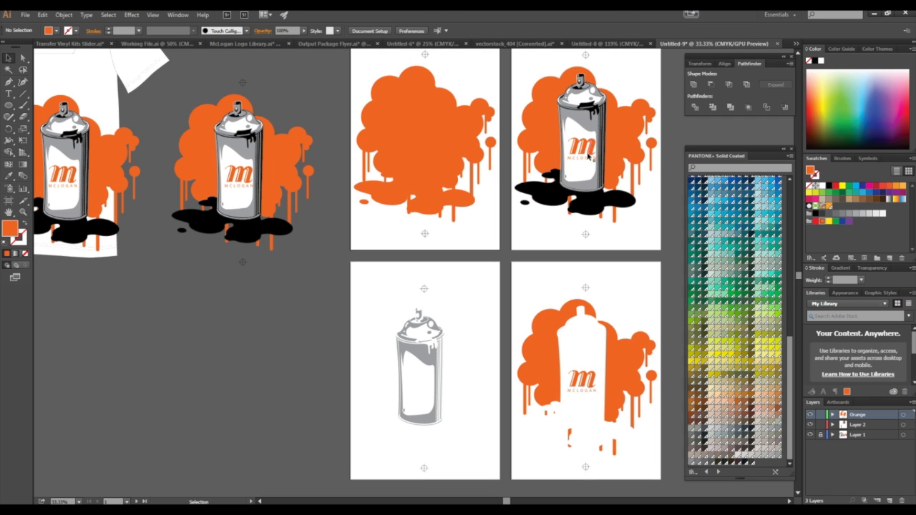
{"action": "scroll", "coordinate": [440, 243], "scroll_direction": "up", "scroll_amount": 2}
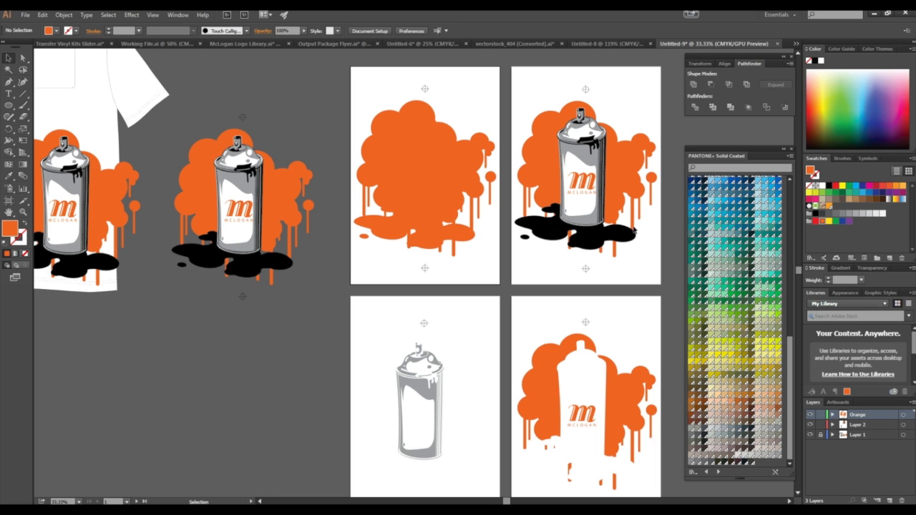
{"action": "left_click", "coordinate": [607, 236]}
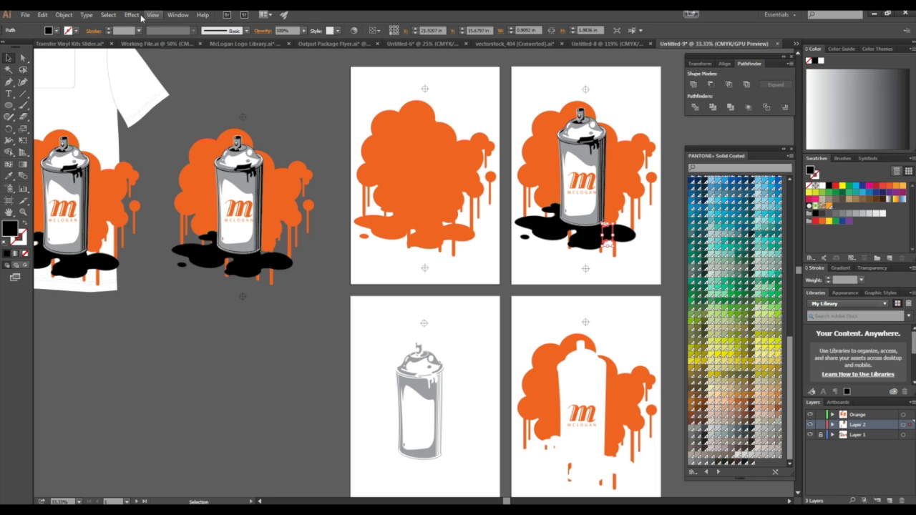
{"action": "left_click", "coordinate": [108, 15]}
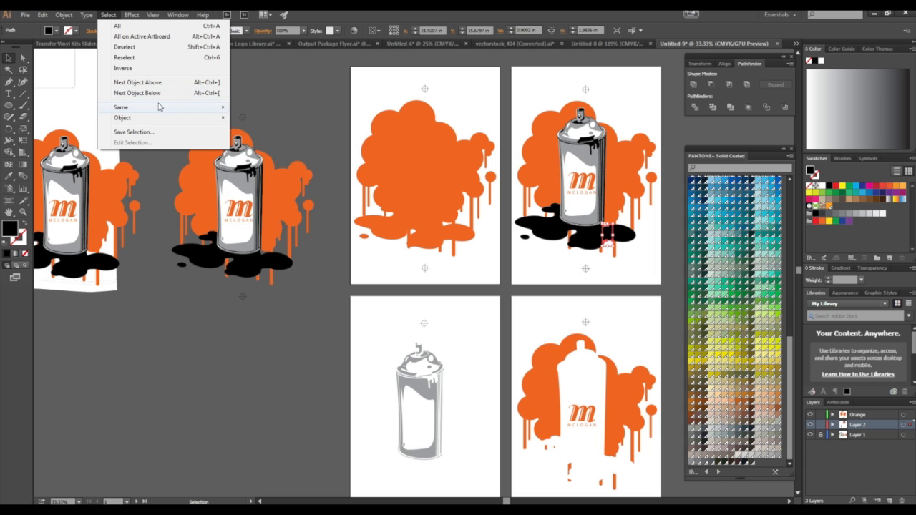
{"action": "mouse_move", "coordinate": [160, 108]}
{"action": "left_click", "coordinate": [259, 149]}
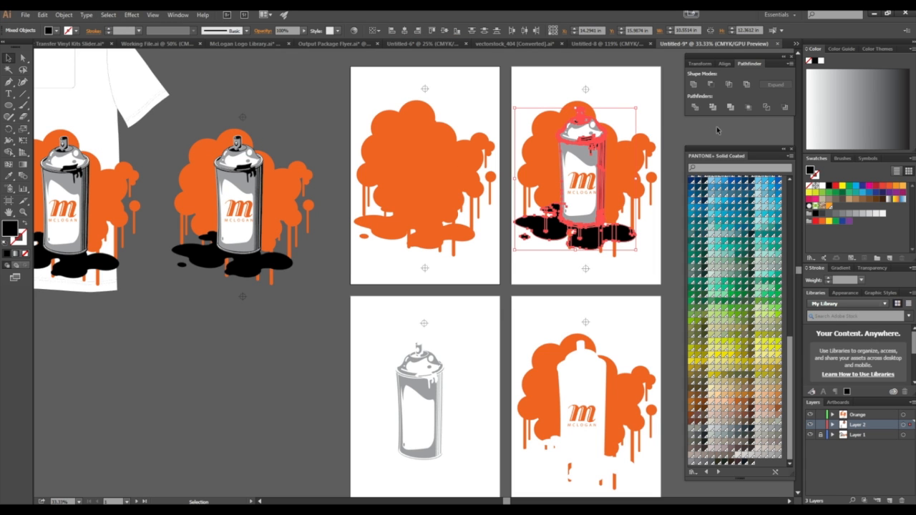
{"action": "left_click", "coordinate": [695, 86]}
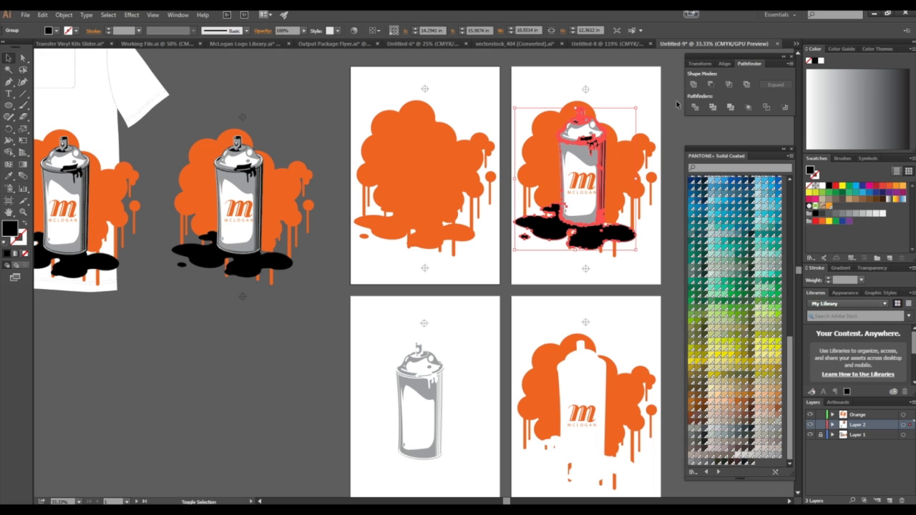
Step: Delete all non-black shapes from the second artboard and group the remaining black artwork with its two registration marks
{"action": "left_click_drag", "start_coordinate": [666, 116], "coordinate": [510, 256]}
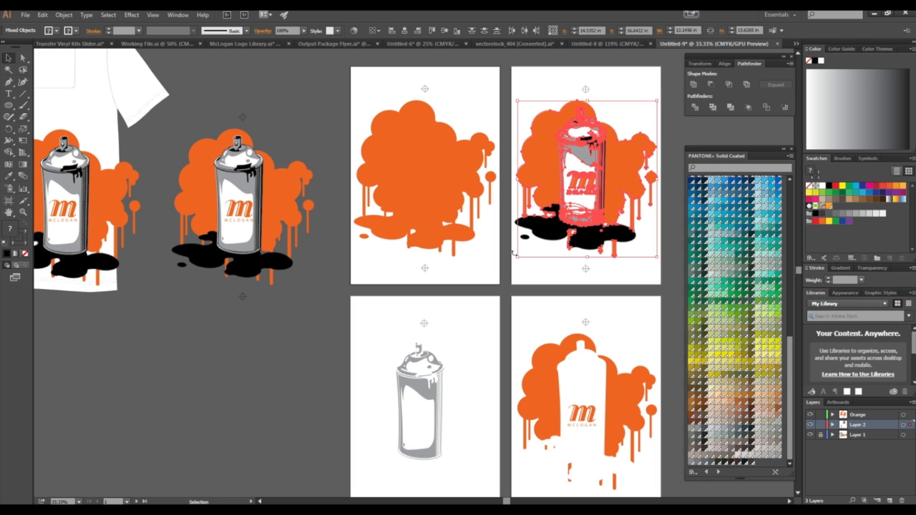
{"action": "key", "text": "Delete"}
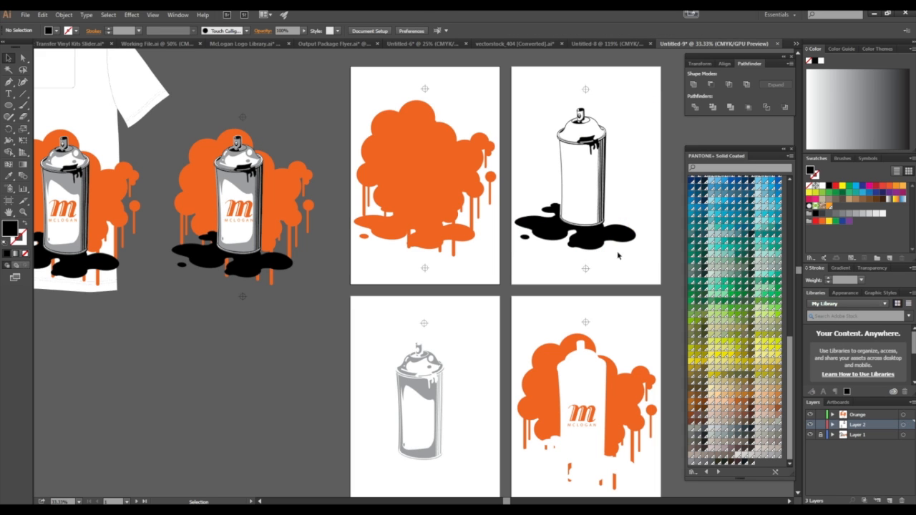
{"action": "mouse_move", "coordinate": [660, 85]}
{"action": "left_mouse_down"}
{"action": "mouse_move", "coordinate": [616, 122]}
{"action": "mouse_move", "coordinate": [511, 290]}
{"action": "left_mouse_up"}
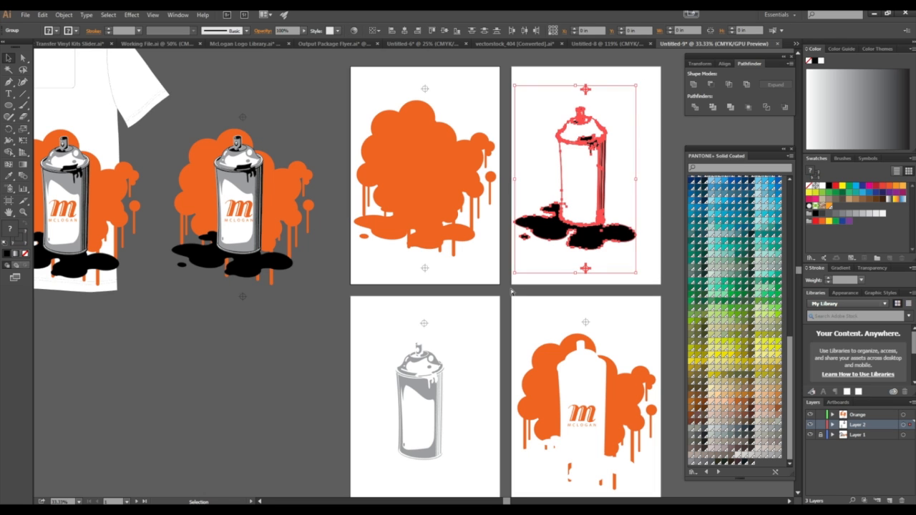
{"action": "left_click", "coordinate": [514, 288]}
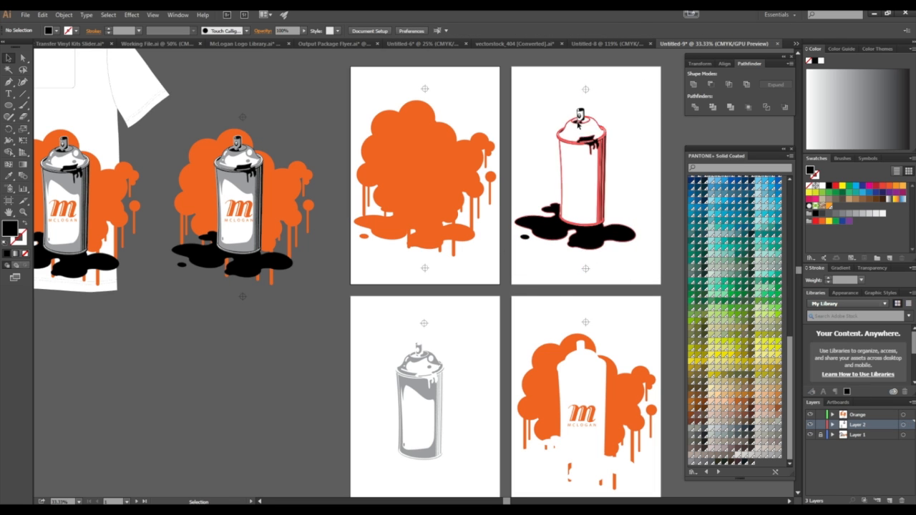
Step: Ungroup the orange splatter and logo artwork from its registration marks and recolor it solid black
{"action": "scroll", "coordinate": [579, 304], "scroll_direction": "down", "scroll_amount": 1}
{"action": "scroll", "coordinate": [580, 305], "scroll_direction": "down", "scroll_amount": 1}
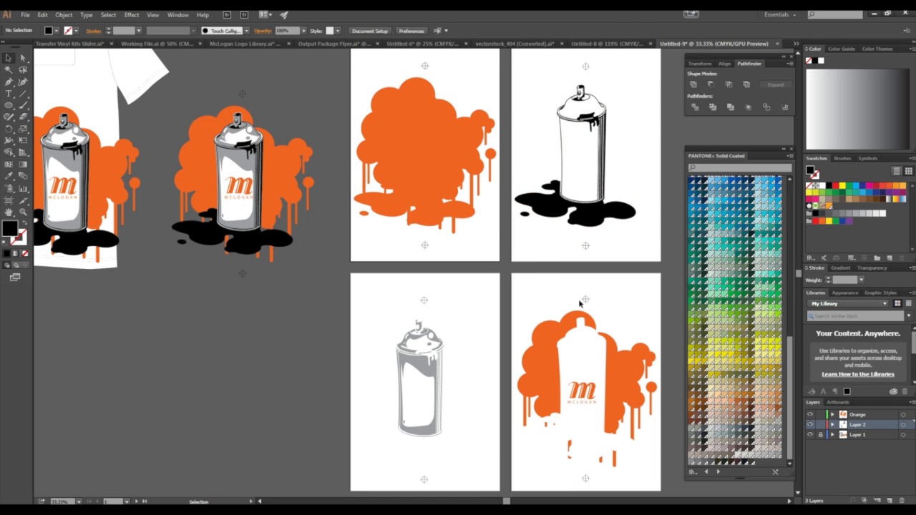
{"action": "left_click", "coordinate": [614, 369]}
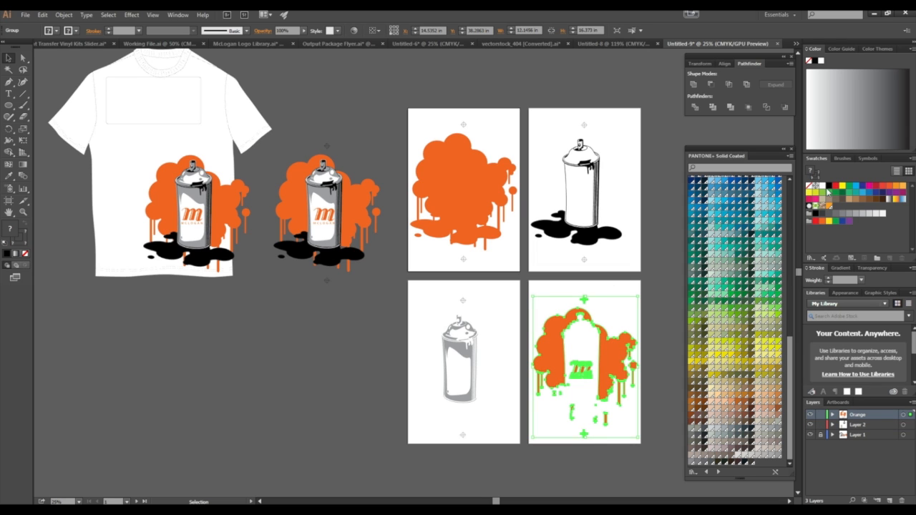
{"action": "right_click", "coordinate": [613, 356]}
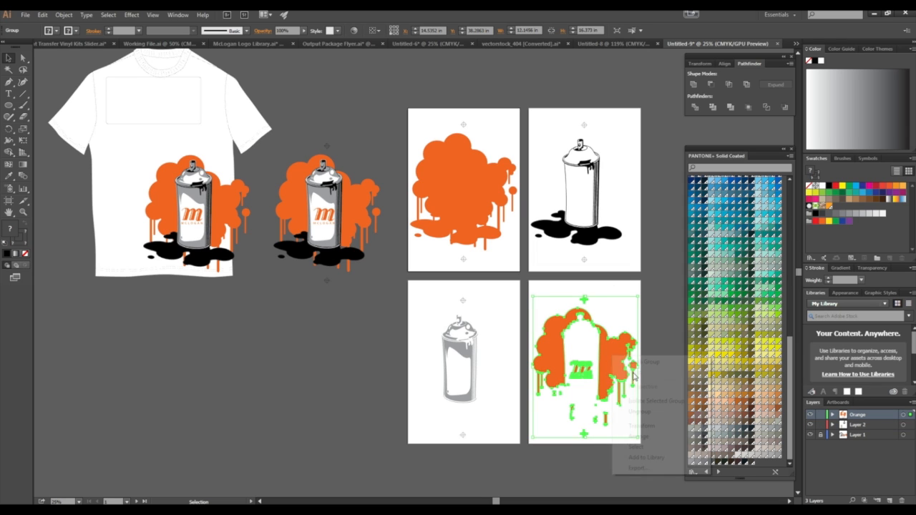
{"action": "left_click", "coordinate": [639, 412]}
{"action": "left_click", "coordinate": [602, 314]}
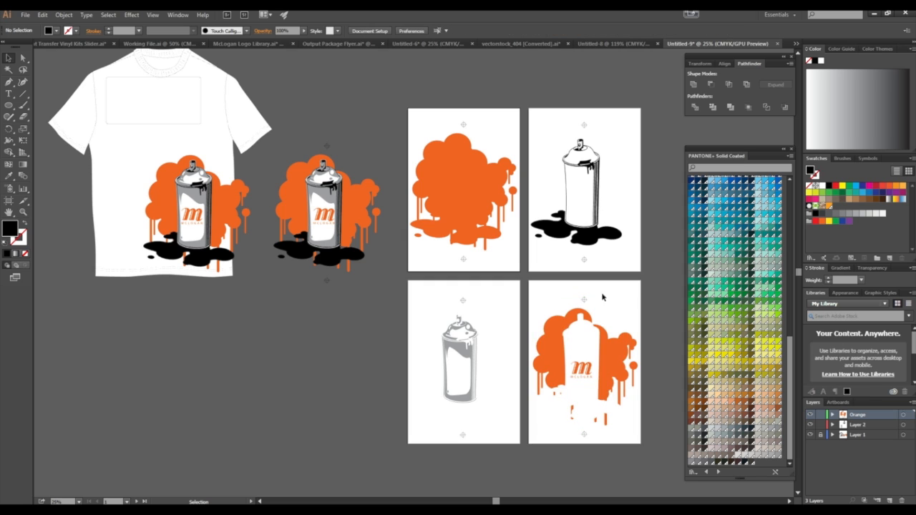
{"action": "left_click_drag", "start_coordinate": [639, 311], "coordinate": [527, 430]}
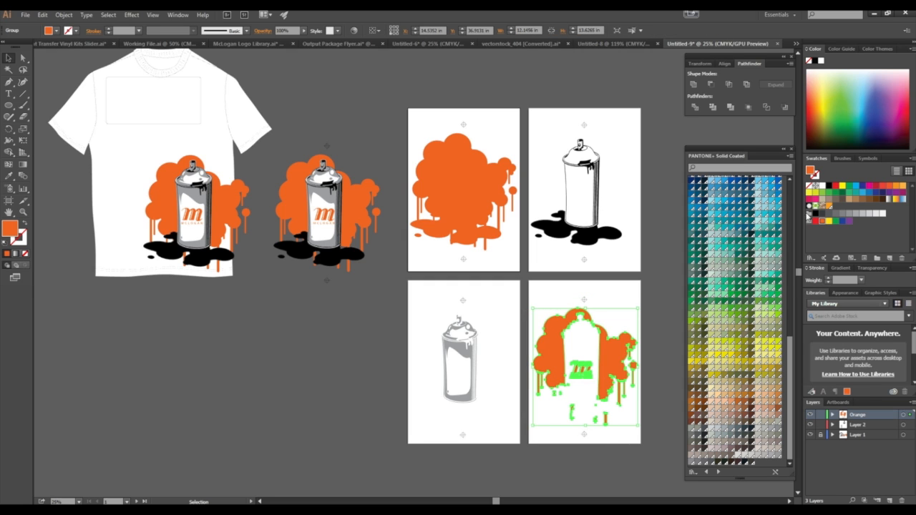
{"action": "left_click", "coordinate": [828, 187]}
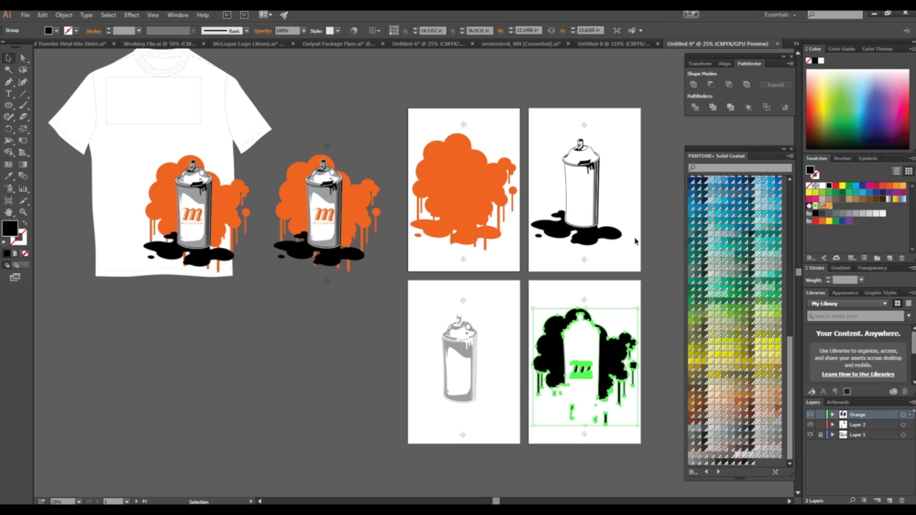
{"action": "left_click", "coordinate": [660, 275]}
Step: Ungroup the gray can artwork from its registration marks and set its fill to black
{"action": "left_click", "coordinate": [472, 350]}
{"action": "right_click", "coordinate": [476, 351]}
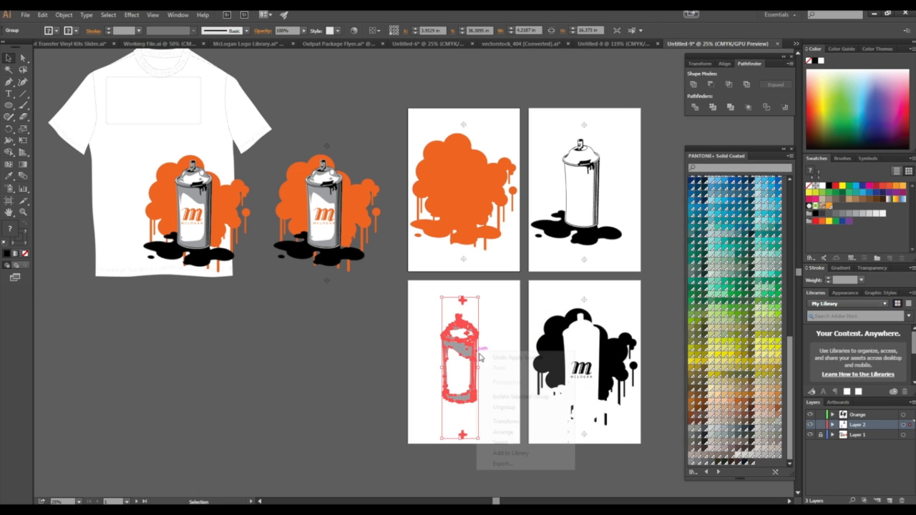
{"action": "left_click", "coordinate": [504, 407]}
{"action": "left_click", "coordinate": [495, 317]}
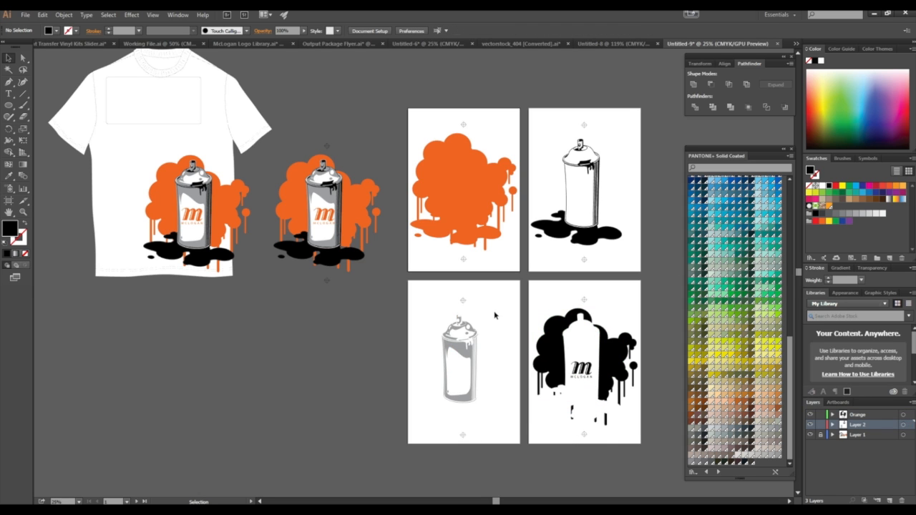
{"action": "left_click_drag", "start_coordinate": [414, 414], "coordinate": [495, 313]}
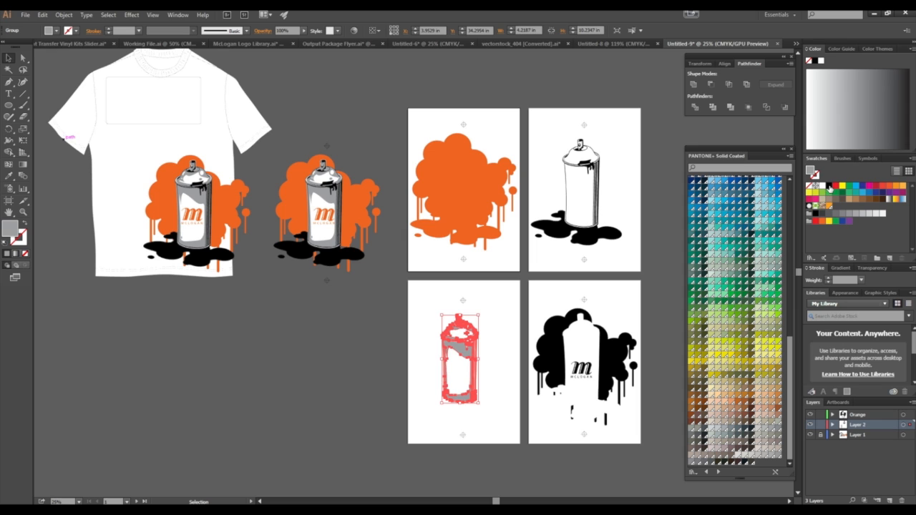
{"action": "left_click", "coordinate": [828, 188]}
{"action": "left_click", "coordinate": [552, 305]}
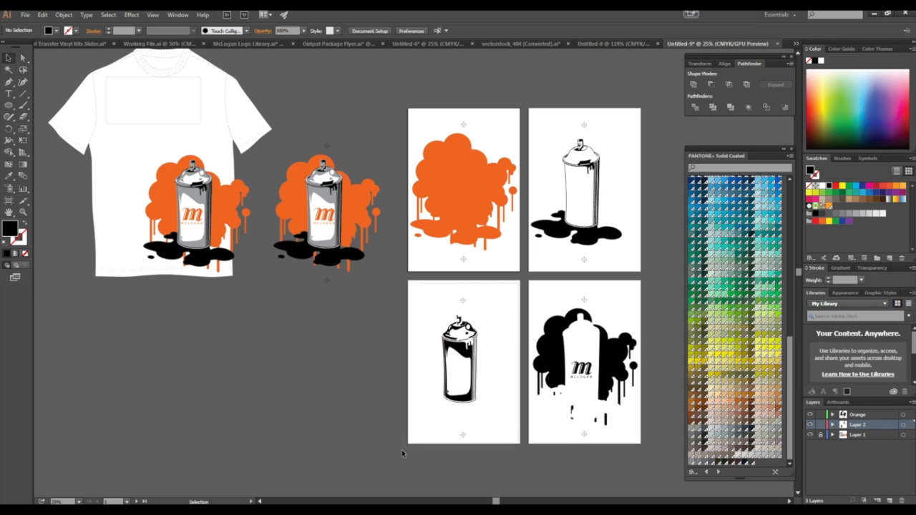
Step: Group each of the three black artworks with the registration marks on its own artboard
{"action": "left_click_drag", "start_coordinate": [400, 455], "coordinate": [473, 386]}
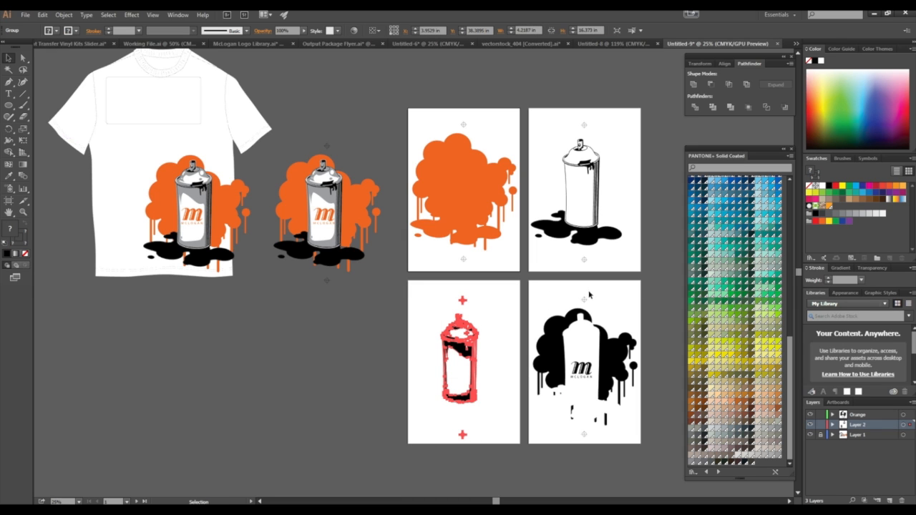
{"action": "left_click", "coordinate": [648, 285]}
{"action": "left_click_drag", "start_coordinate": [591, 349], "coordinate": [542, 445]}
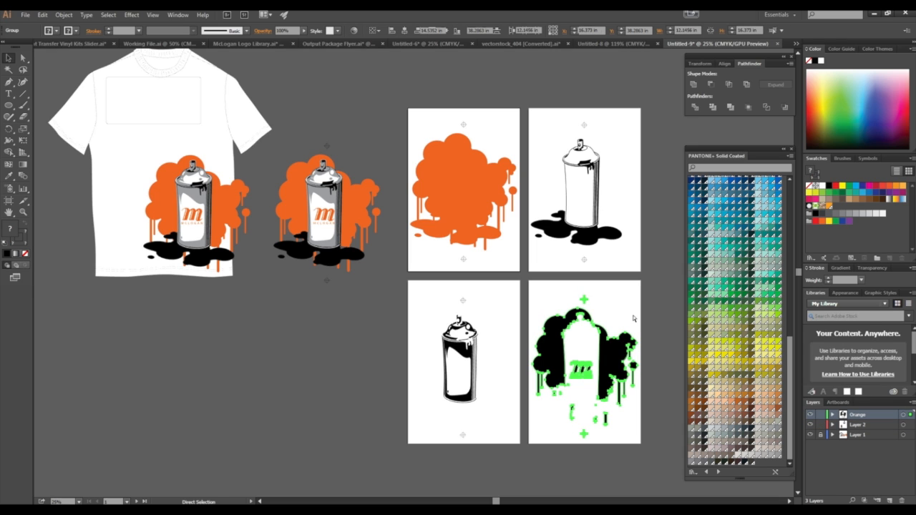
{"action": "left_click", "coordinate": [661, 294]}
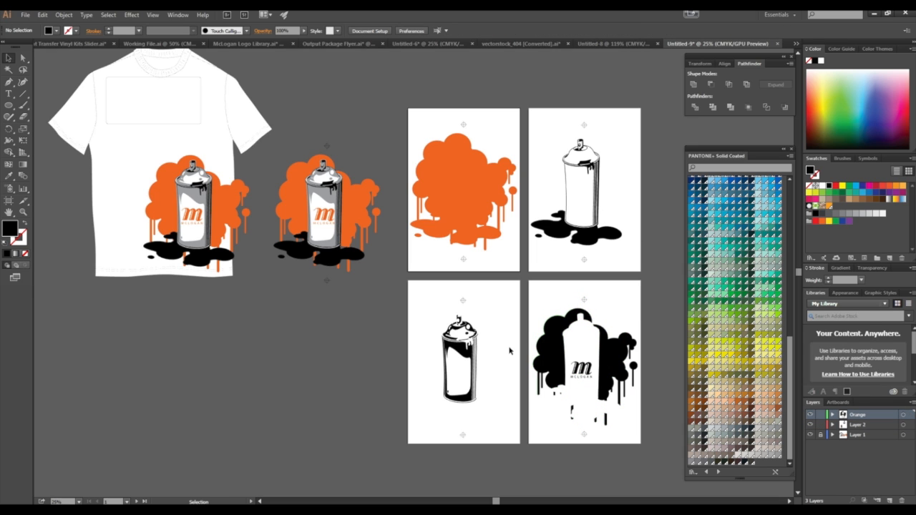
{"action": "mouse_move", "coordinate": [629, 108]}
{"action": "left_mouse_down"}
{"action": "mouse_move", "coordinate": [598, 146]}
{"action": "mouse_move", "coordinate": [555, 235]}
{"action": "mouse_move", "coordinate": [550, 275]}
{"action": "left_mouse_up"}
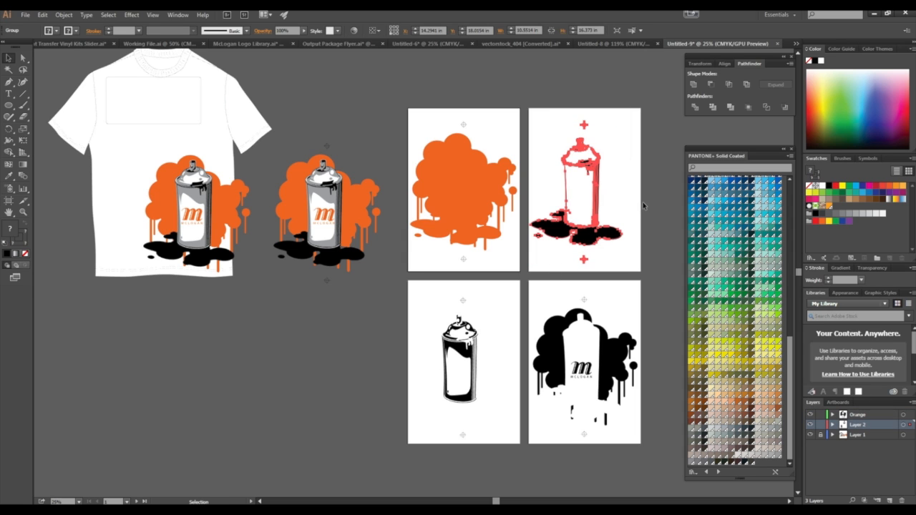
{"action": "left_click", "coordinate": [661, 259]}
{"action": "left_click", "coordinate": [618, 350]}
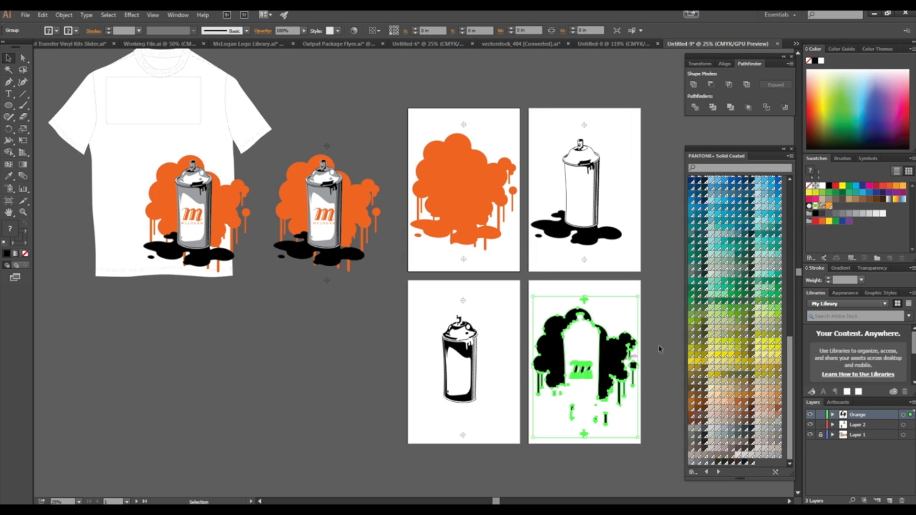
Step: Rename the layer holding the gray can artwork as Grey and toggle its visibility to check its contents
{"action": "left_click", "coordinate": [476, 386]}
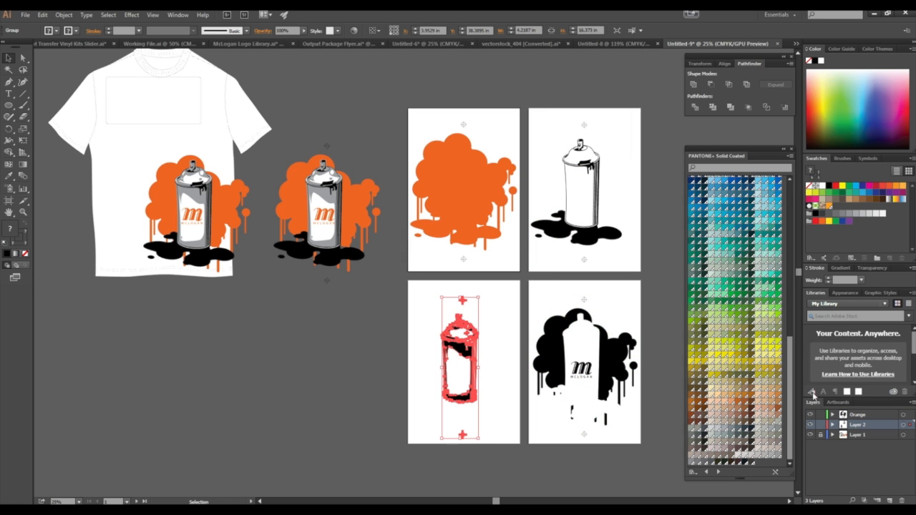
{"action": "double_click", "coordinate": [859, 425]}
{"action": "type", "text": "Grey"}
{"action": "left_click", "coordinate": [318, 355]}
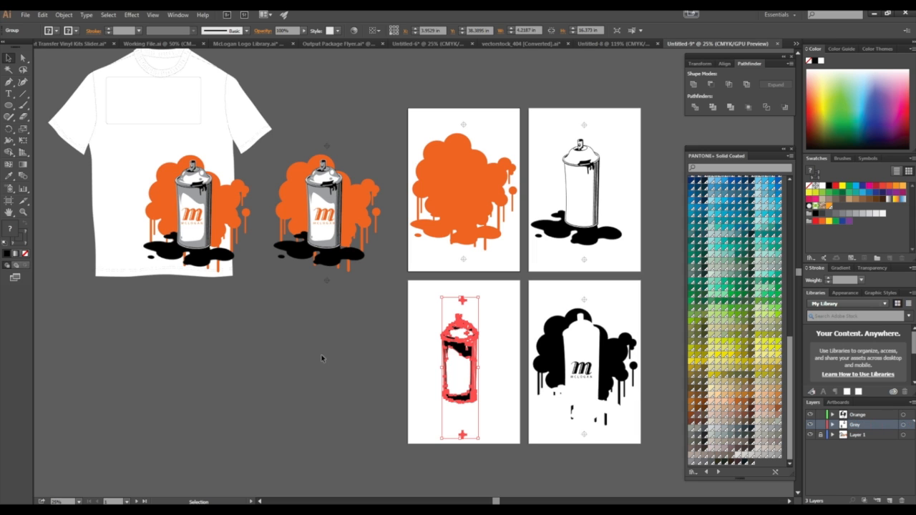
{"action": "left_click", "coordinate": [811, 425]}
{"action": "left_click", "coordinate": [811, 425]}
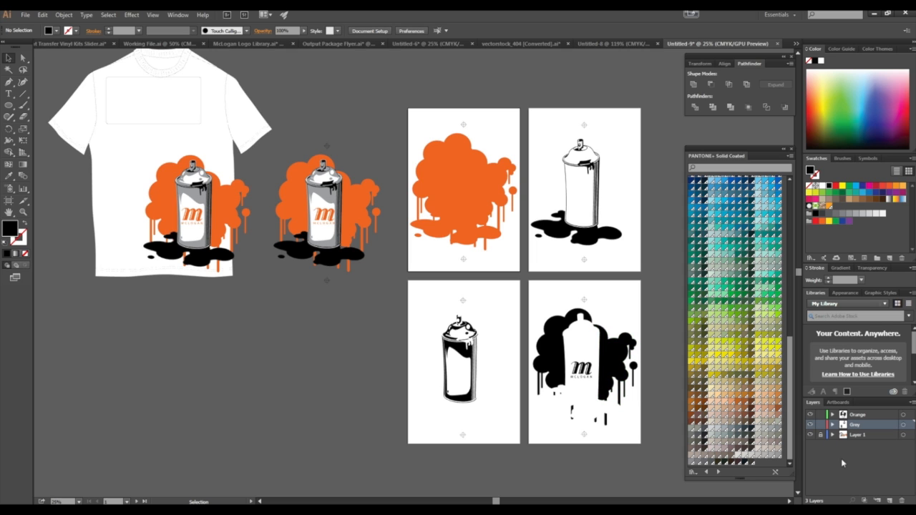
Step: Create a new layer and move the grouped black can artwork and registration marks from the second artboard onto it
{"action": "left_click", "coordinate": [887, 499]}
{"action": "left_click_drag", "start_coordinate": [617, 144], "coordinate": [556, 236]}
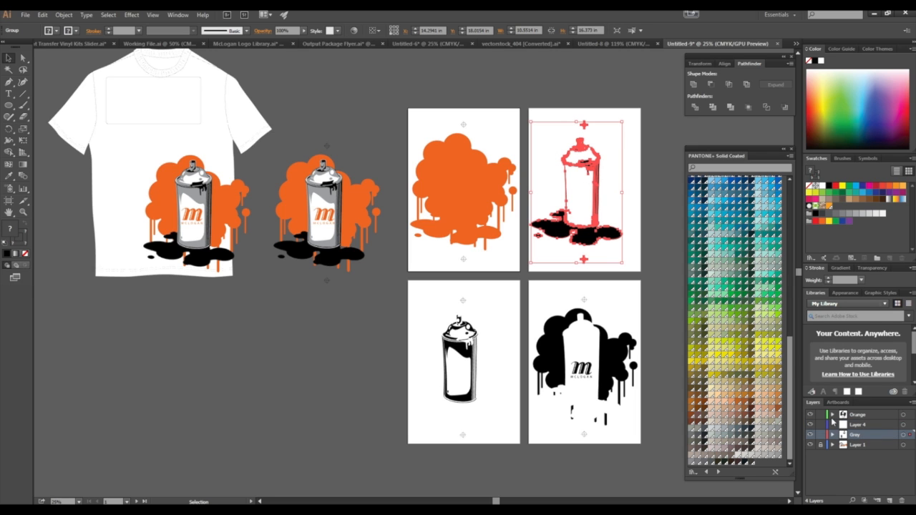
{"action": "left_click", "coordinate": [857, 425]}
{"action": "right_click", "coordinate": [580, 218]}
{"action": "mouse_move", "coordinate": [634, 299]}
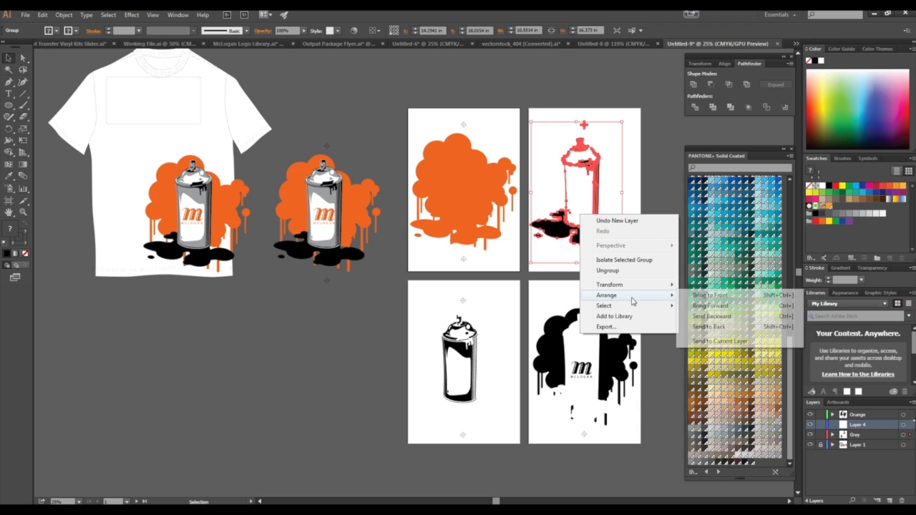
{"action": "left_click", "coordinate": [696, 342]}
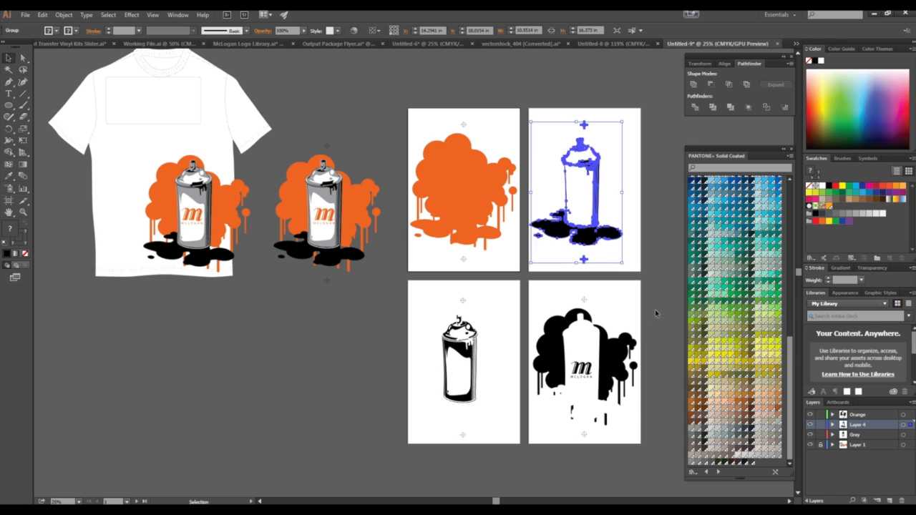
Step: Rename the new layer as Black and toggle the visibility of the Black and Grey layers to check their contents
{"action": "left_click", "coordinate": [655, 309]}
{"action": "double_click", "coordinate": [855, 425]}
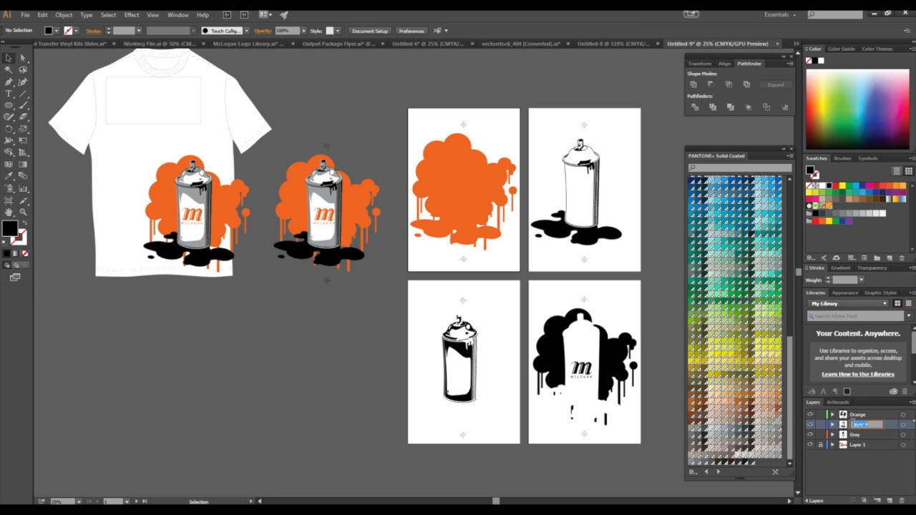
{"action": "type", "text": "Black"}
{"action": "key", "text": "Return"}
{"action": "left_click", "coordinate": [810, 423]}
{"action": "left_click", "coordinate": [810, 424]}
{"action": "left_click", "coordinate": [810, 426]}
{"action": "left_click", "coordinate": [810, 426]}
{"action": "left_click", "coordinate": [810, 434]}
{"action": "left_click", "coordinate": [810, 434]}
Step: Add the text label "WHITE" at about 47 pt near the upper corner of the orange splatter artboard
{"action": "key", "text": "z"}
{"action": "left_click_drag", "start_coordinate": [647, 119], "coordinate": [694, 118]}
{"action": "key", "text": "t"}
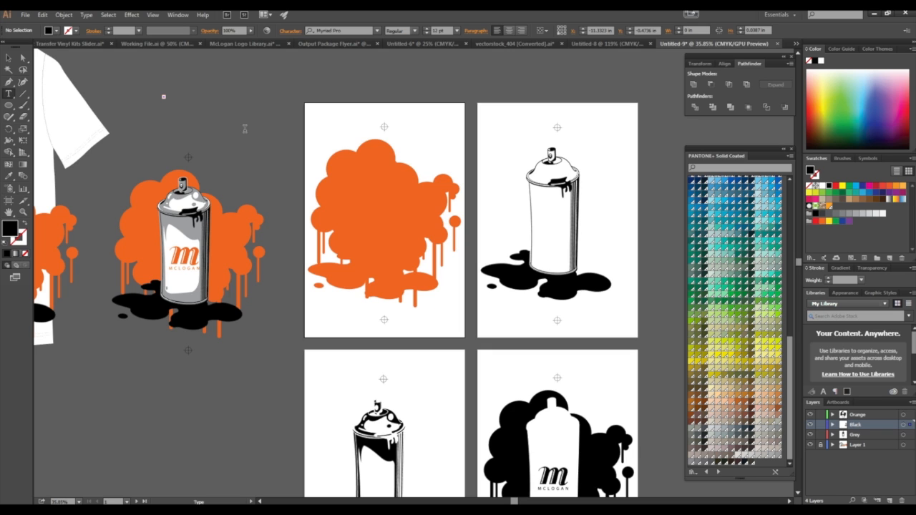
{"action": "left_click", "coordinate": [8, 57]}
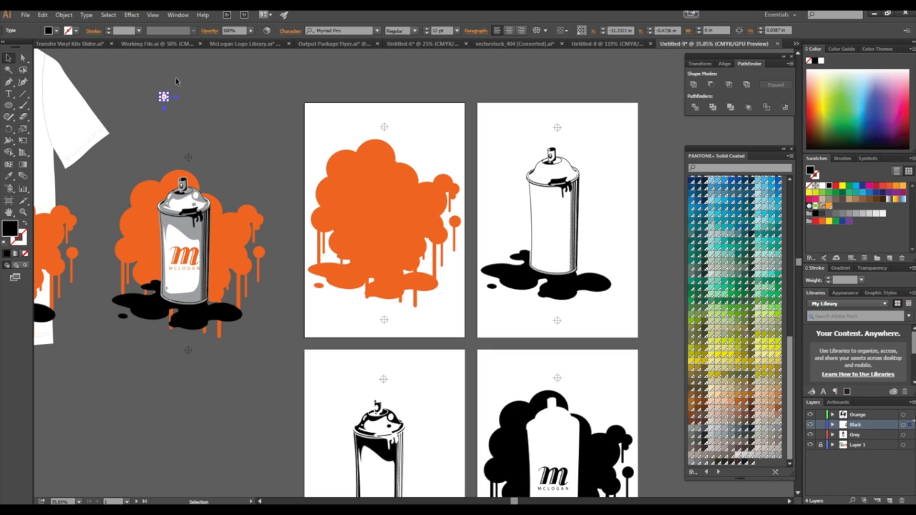
{"action": "left_click", "coordinate": [146, 90]}
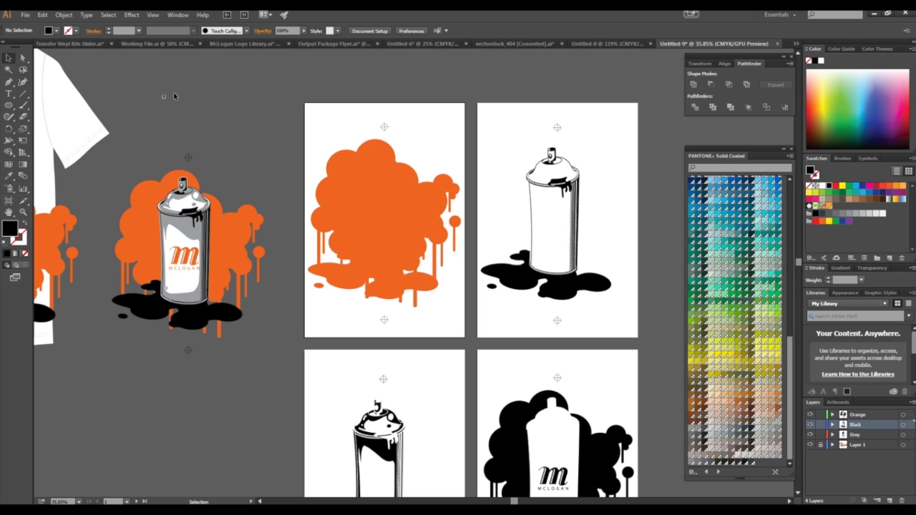
{"action": "left_click", "coordinate": [9, 94]}
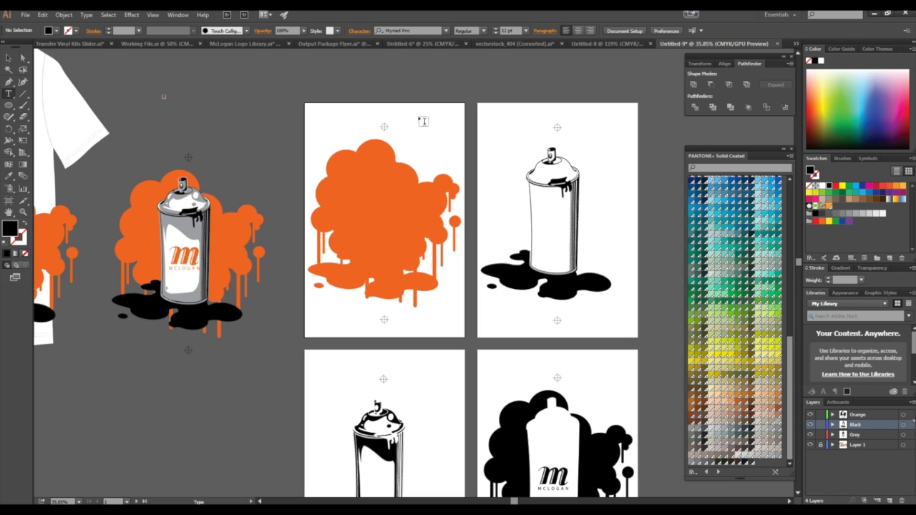
{"action": "left_click", "coordinate": [449, 124]}
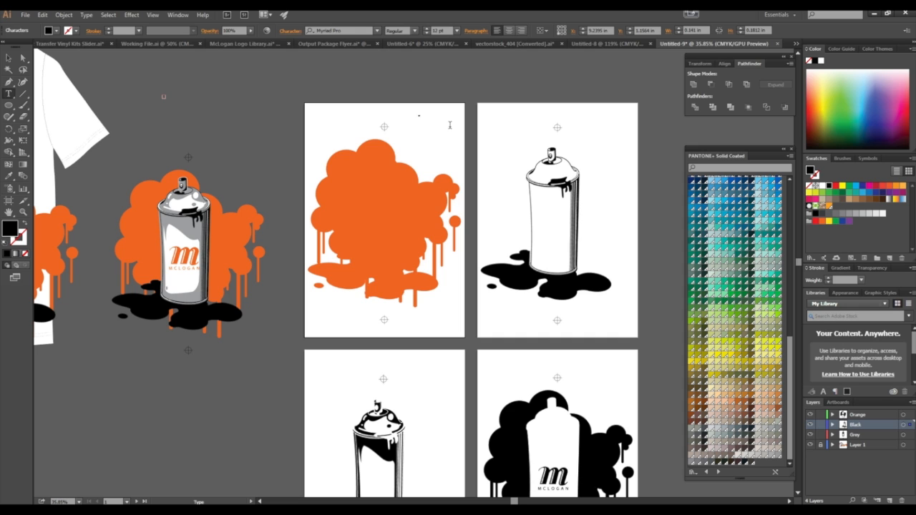
{"action": "left_click", "coordinate": [9, 57]}
{"action": "mouse_move", "coordinate": [427, 122]}
{"action": "left_mouse_down"}
{"action": "mouse_move", "coordinate": [470, 136]}
{"action": "mouse_move", "coordinate": [468, 149]}
{"action": "mouse_move", "coordinate": [427, 126]}
{"action": "left_mouse_up"}
{"action": "key", "text": "ctrl+shift+a"}
{"action": "left_click", "coordinate": [423, 127]}
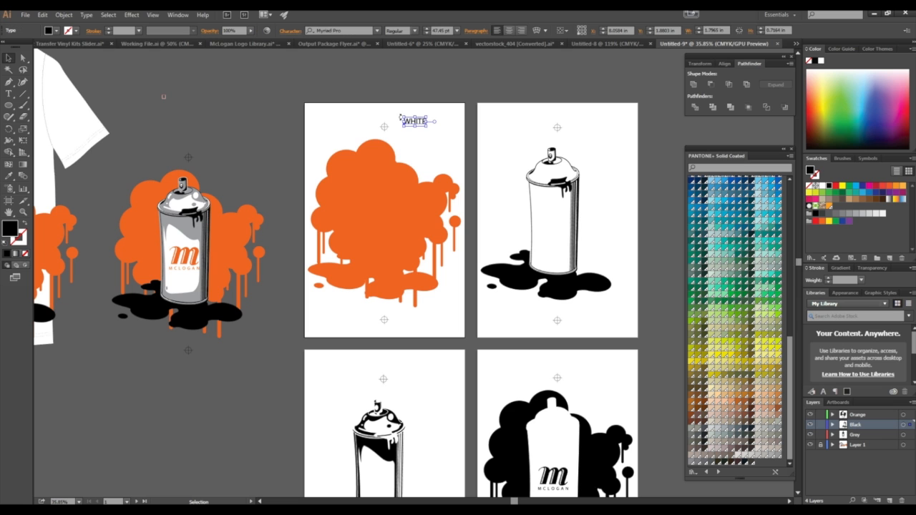
Step: Scale the label on the first artboard down to about 27 pt and extend it to read "WHITE - SCREEN 1"
{"action": "left_click_drag", "start_coordinate": [405, 120], "coordinate": [413, 121]}
{"action": "key", "text": "ctrl+shift+a"}
{"action": "key", "text": "z"}
{"action": "left_click", "coordinate": [435, 125]}
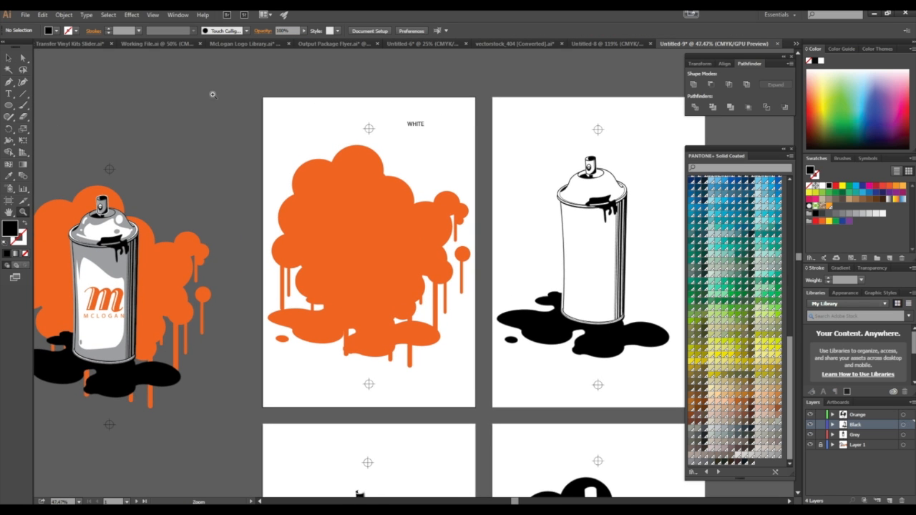
{"action": "left_click", "coordinate": [10, 95]}
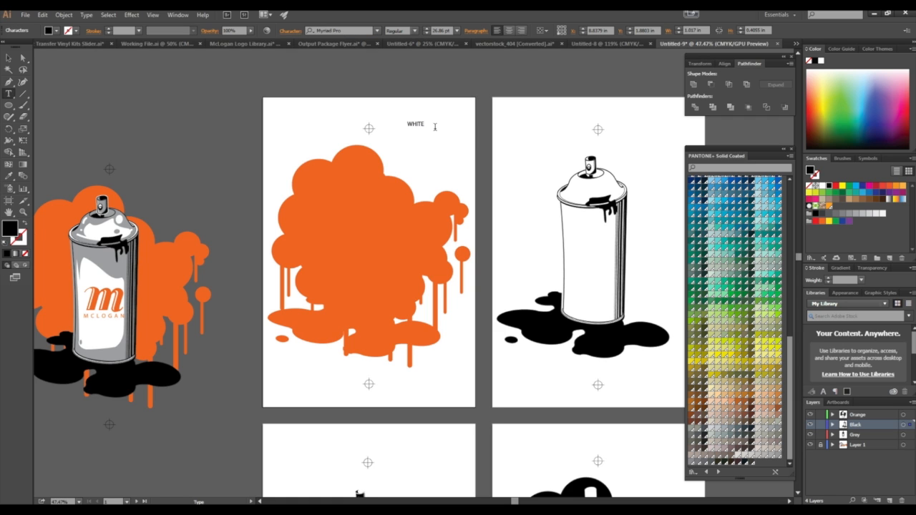
{"action": "type", "text": "- SCREE"}
{"action": "left_click", "coordinate": [8, 58]}
Step: Copy the "WHITE - SCREEN 1" label to the same corner of the other three artboards
{"action": "left_click_drag", "start_coordinate": [444, 123], "coordinate": [608, 127]}
{"action": "scroll", "coordinate": [456, 82], "scroll_direction": "down", "scroll_amount": 1}
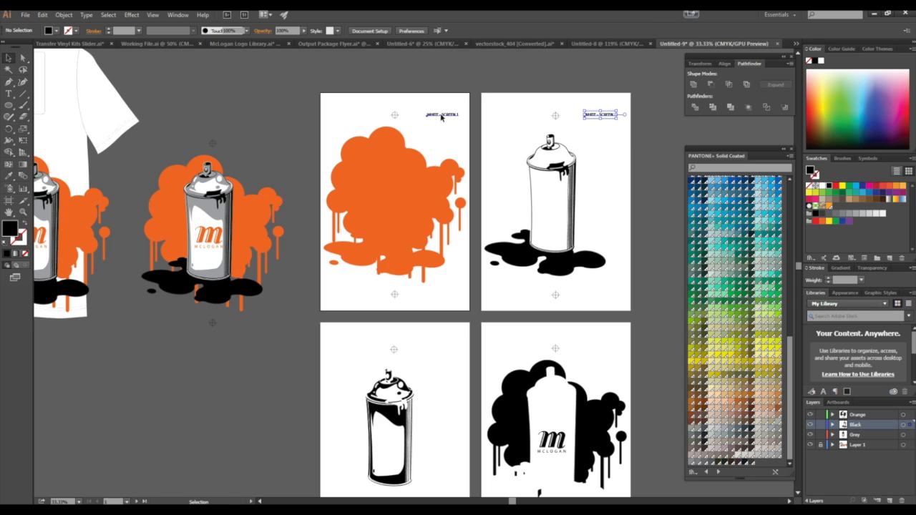
{"action": "left_click", "coordinate": [444, 116], "text": "shift"}
{"action": "left_click_drag", "start_coordinate": [446, 115], "coordinate": [443, 345]}
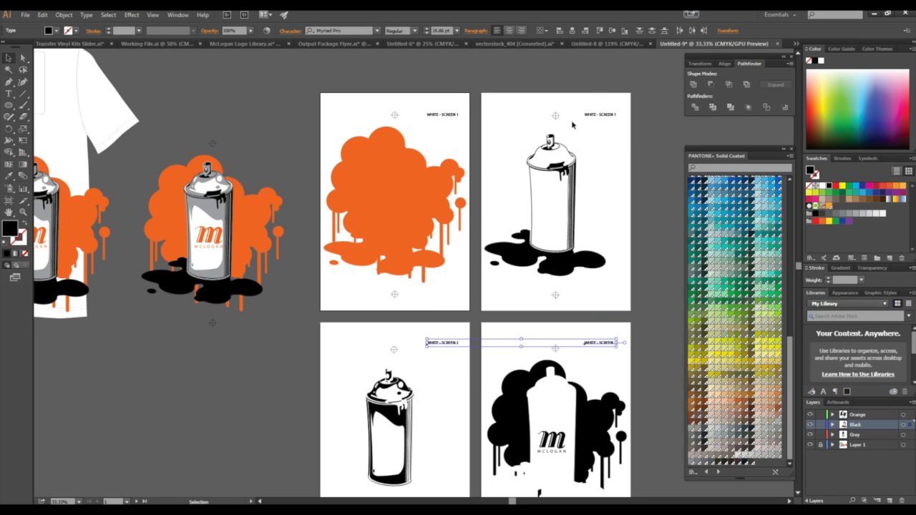
{"action": "left_click", "coordinate": [639, 210]}
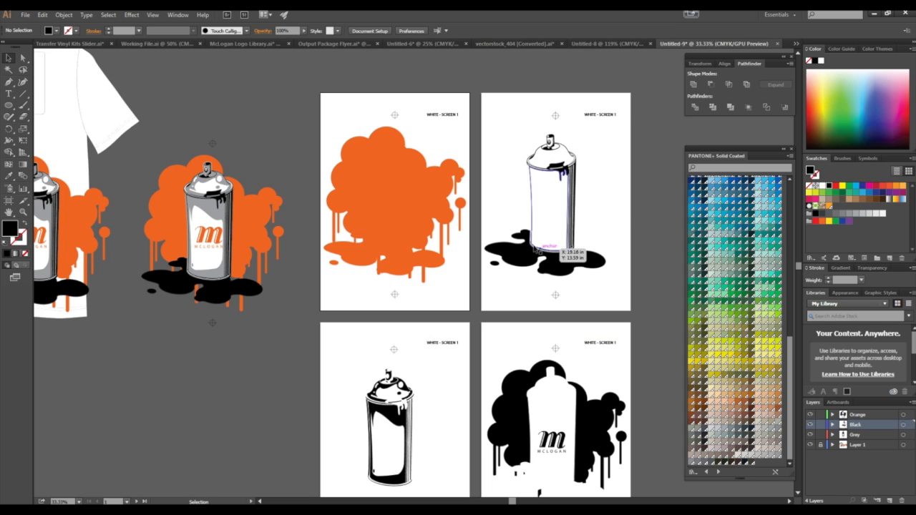
Step: Change the label on the black can artboard to "BLACK - SCREEN 4"
{"action": "left_click", "coordinate": [9, 94]}
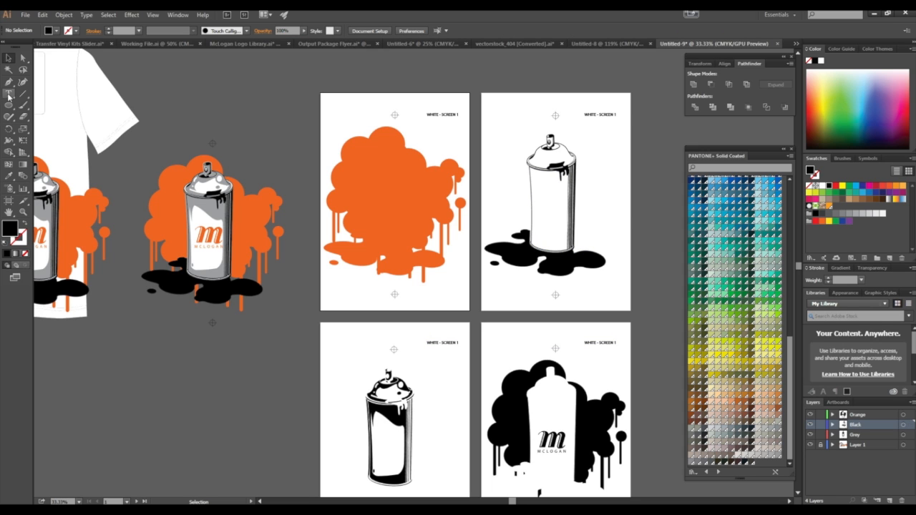
{"action": "triple_click", "coordinate": [589, 113]}
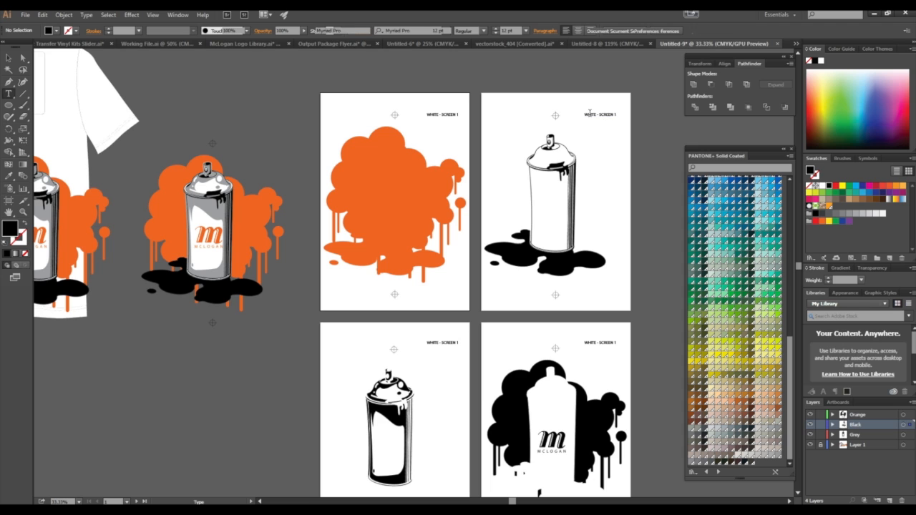
{"action": "type", "text": "BLACK"}
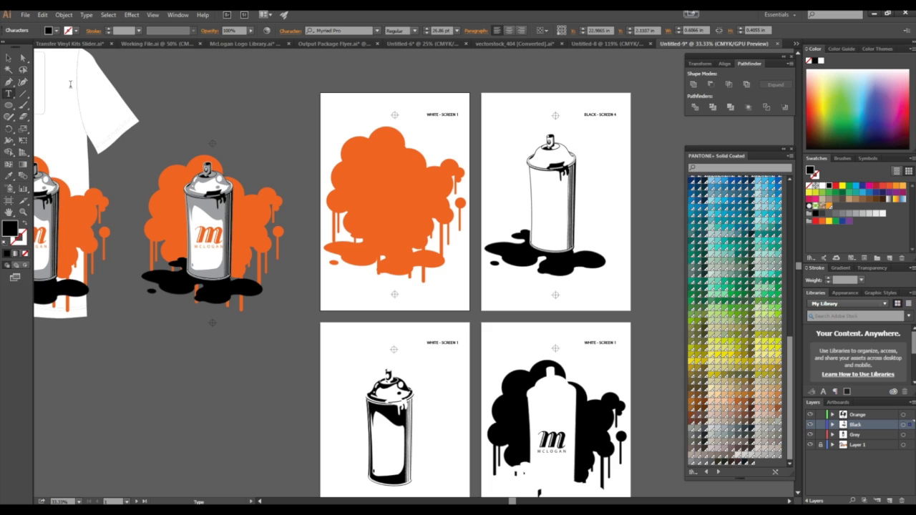
{"action": "left_click", "coordinate": [8, 58]}
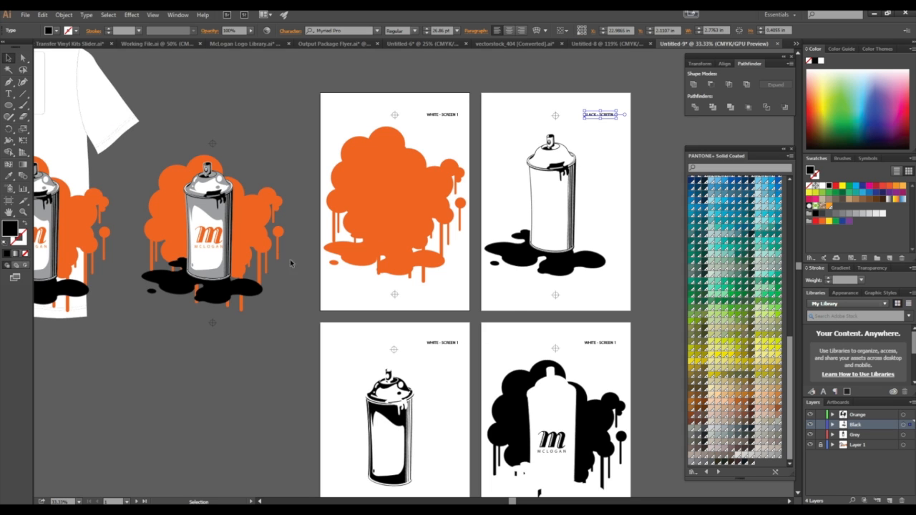
Step: Change the label on the gray can artboard to "GREY - SCREEN 3"
{"action": "left_click", "coordinate": [8, 93]}
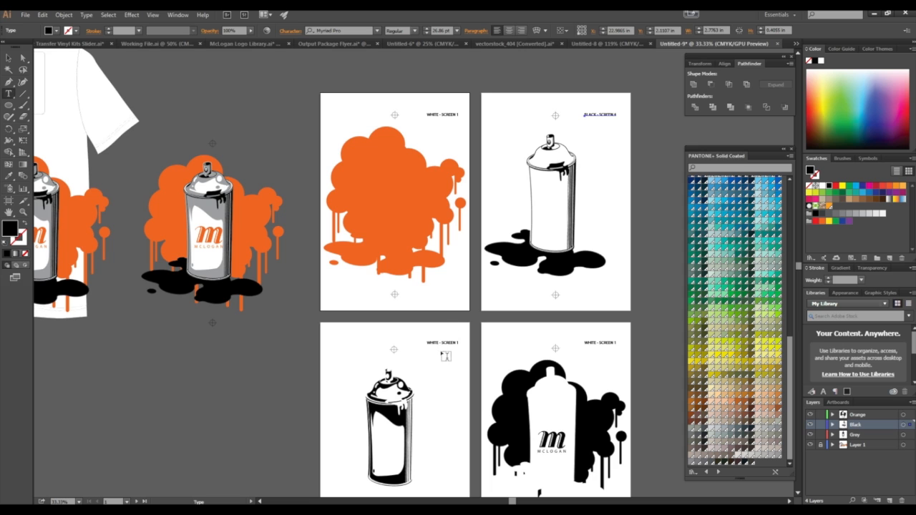
{"action": "double_click", "coordinate": [448, 343]}
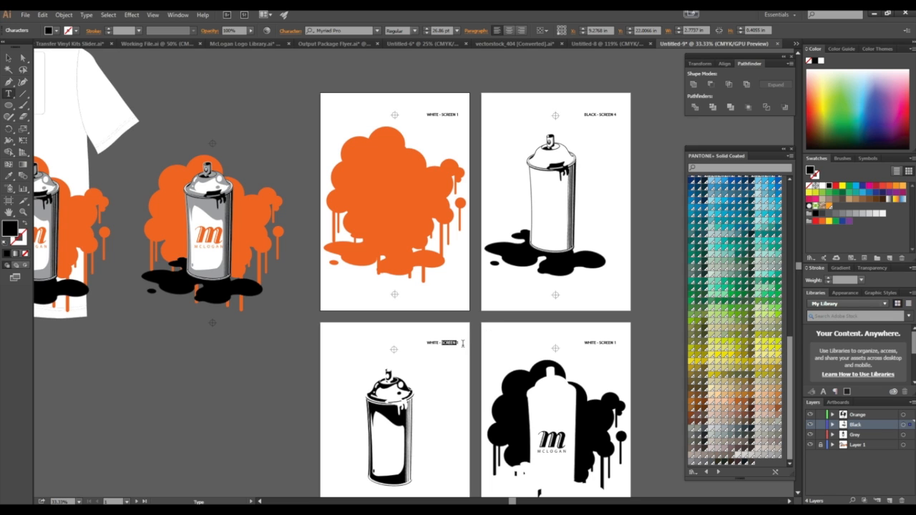
{"action": "left_click_drag", "start_coordinate": [462, 344], "coordinate": [426, 351]}
{"action": "type", "text": "GREY"}
{"action": "type", "text": "N"}
{"action": "triple_click", "coordinate": [596, 344]}
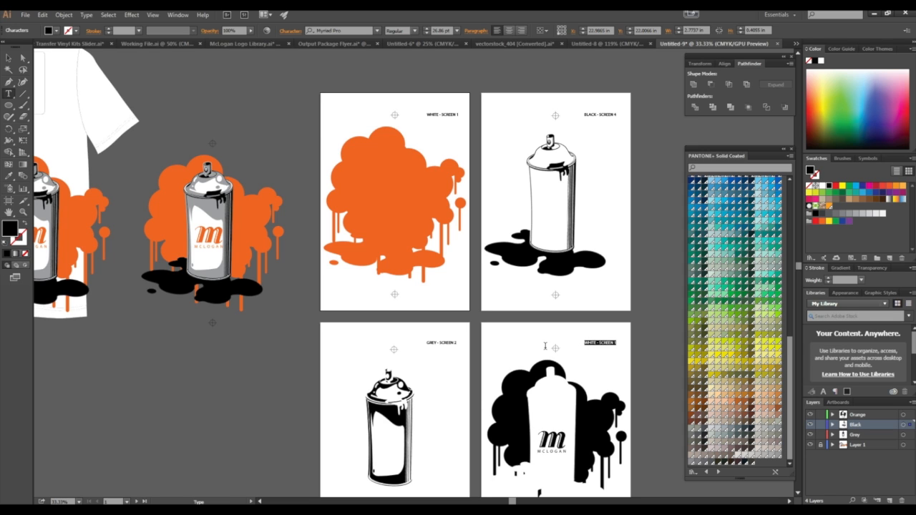
{"action": "left_click_drag", "start_coordinate": [452, 344], "coordinate": [468, 344]}
{"action": "type", "text": "3"}
Step: Change the label on the splatter-and-logo artboard to "ORANGE - SCREEN 2" and deselect the text
{"action": "triple_click", "coordinate": [588, 342]}
{"action": "type", "text": "ORANGE"}
{"action": "left_click", "coordinate": [8, 58]}
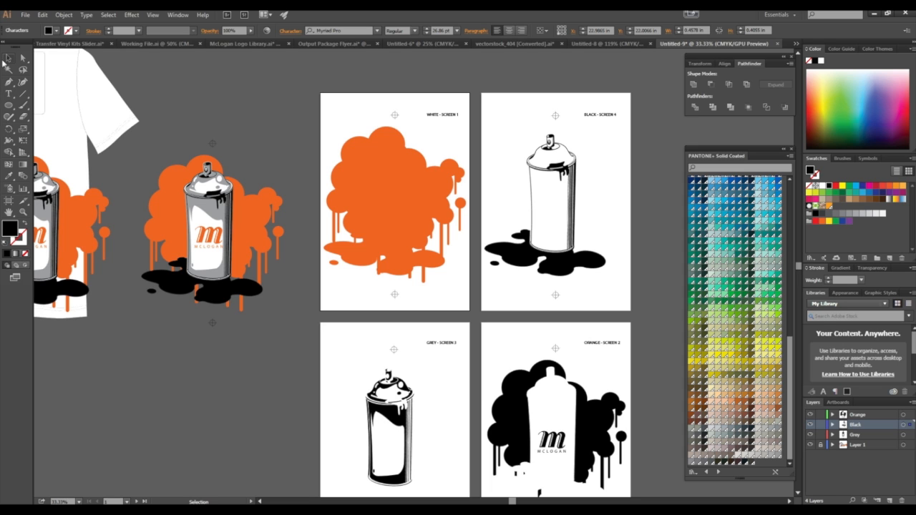
{"action": "left_click", "coordinate": [299, 219]}
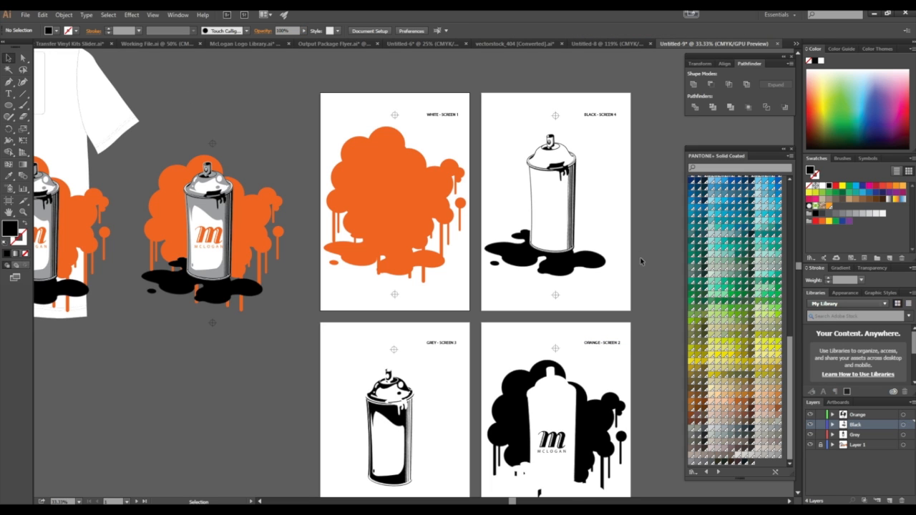
{"action": "scroll", "coordinate": [639, 257], "scroll_direction": "down", "scroll_amount": 2}
{"action": "scroll", "coordinate": [640, 261], "scroll_direction": "down", "scroll_amount": 1}
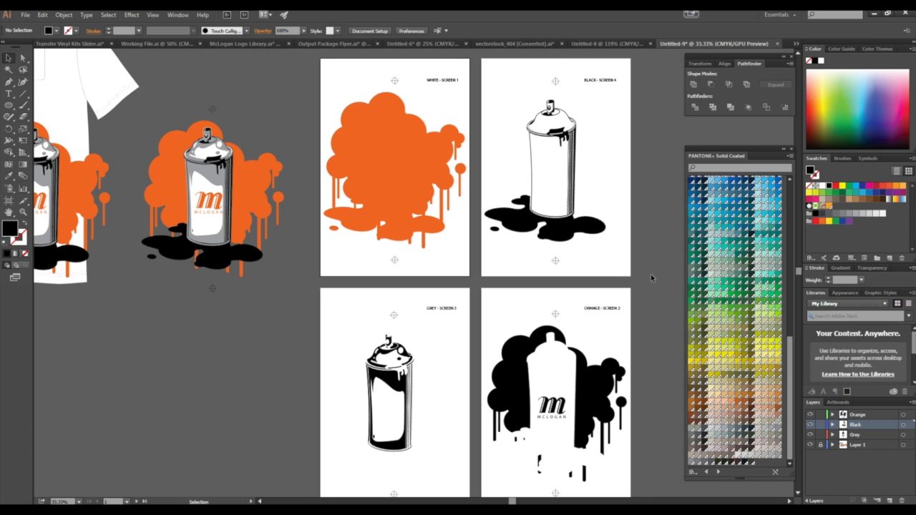
{"action": "scroll", "coordinate": [650, 274], "scroll_direction": "down", "scroll_amount": 1}
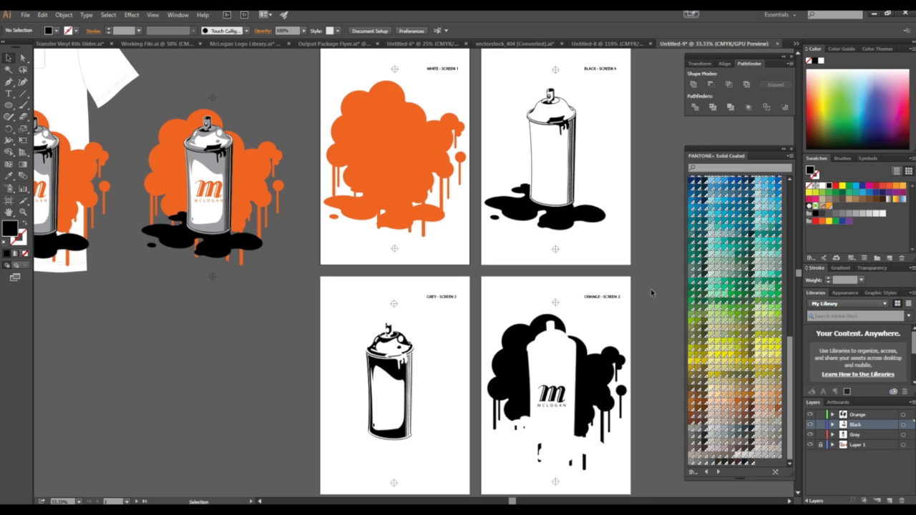
{"action": "scroll", "coordinate": [654, 308], "scroll_direction": "up", "scroll_amount": 2}
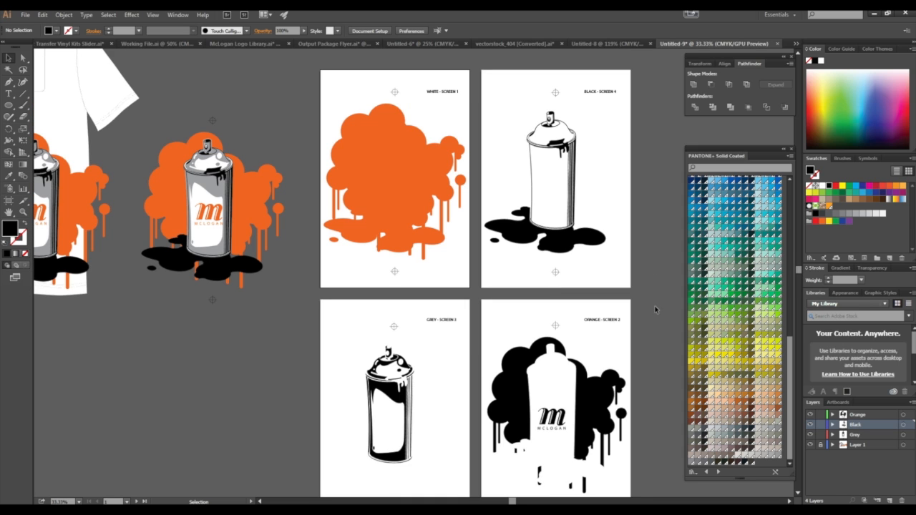
{"action": "scroll", "coordinate": [655, 310], "scroll_direction": "down", "scroll_amount": 2}
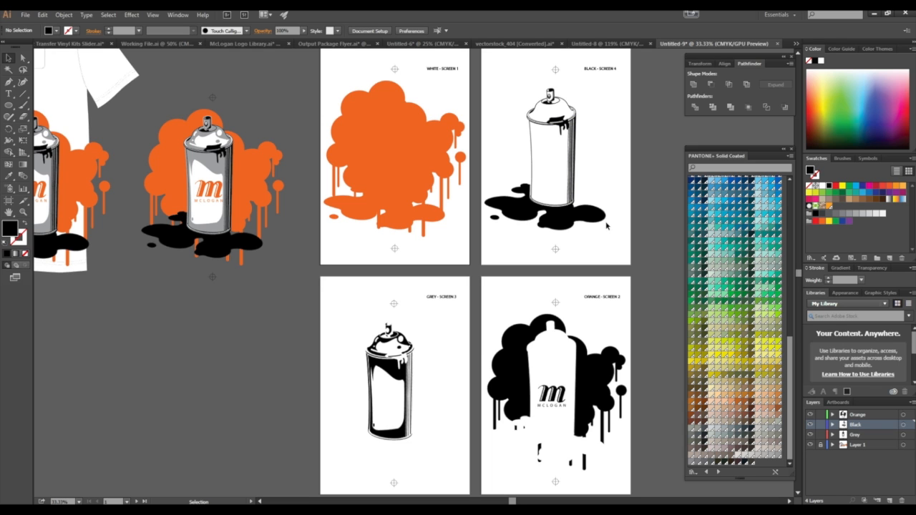
Step: Recolor the orange splatter on the "WHITE - SCREEN 1" artboard solid black
{"action": "scroll", "coordinate": [631, 256], "scroll_direction": "up", "scroll_amount": 3}
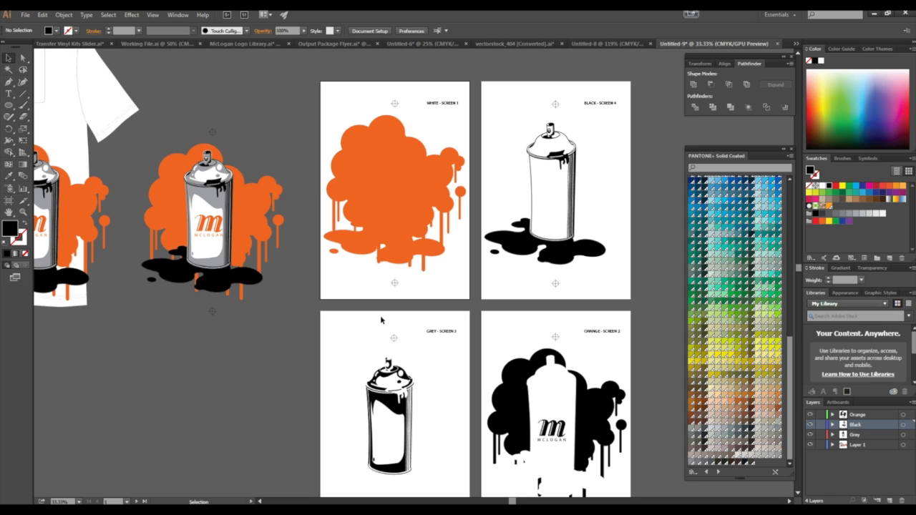
{"action": "left_click", "coordinate": [361, 252]}
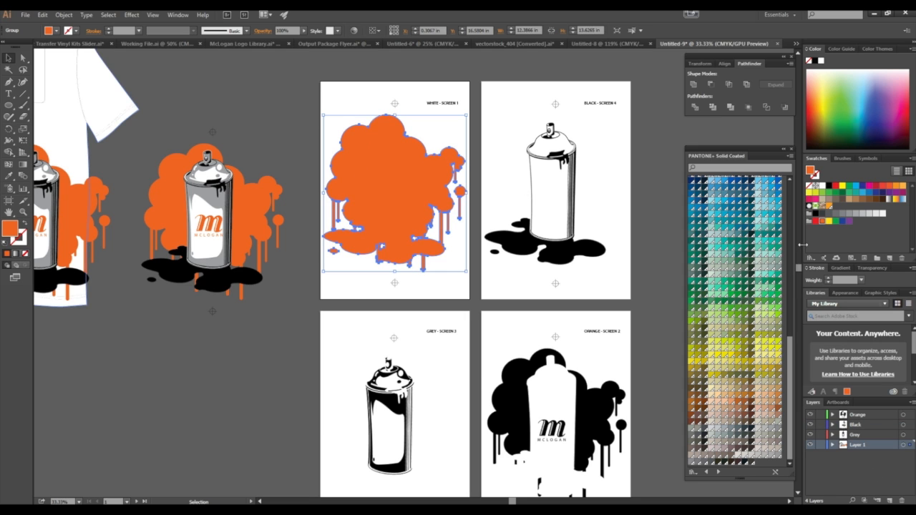
{"action": "left_click", "coordinate": [828, 187]}
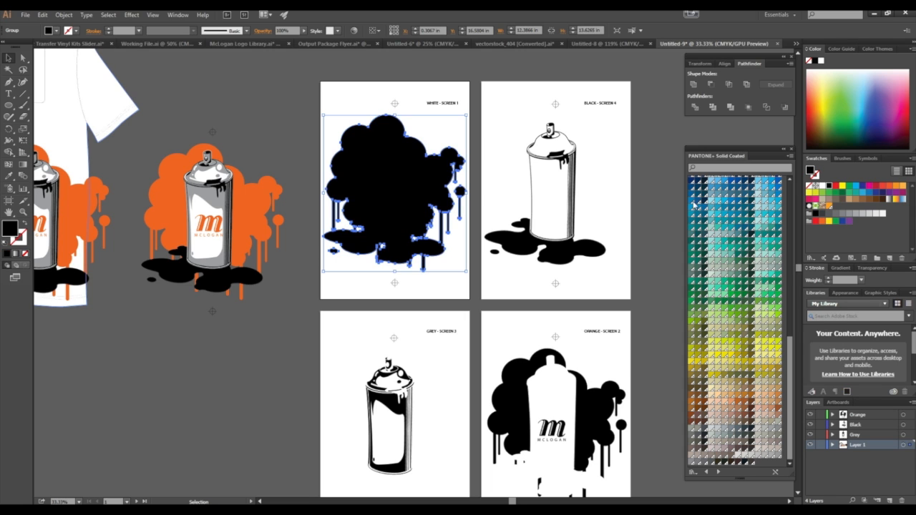
{"action": "left_click", "coordinate": [636, 204]}
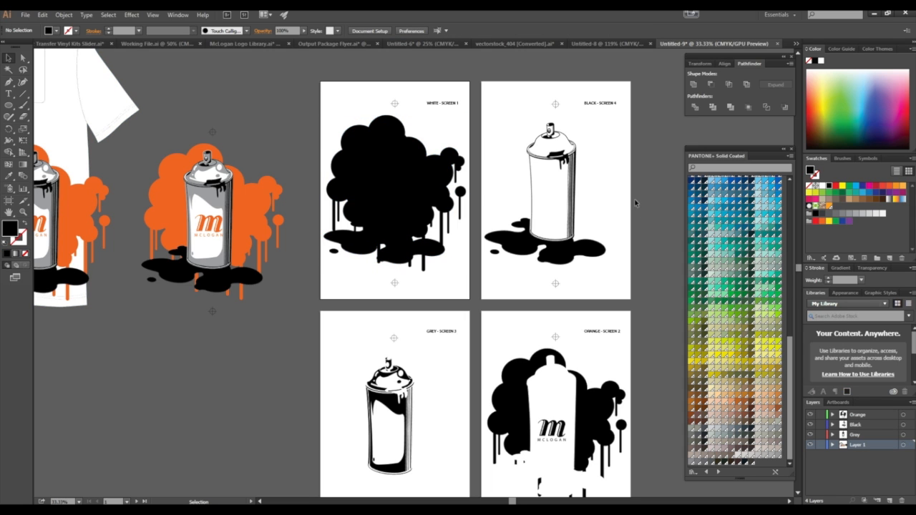
Step: Start an Offset Path on the black splatter of the "WHITE - SCREEN 1" artboard with the preview turned on
{"action": "left_click", "coordinate": [458, 191]}
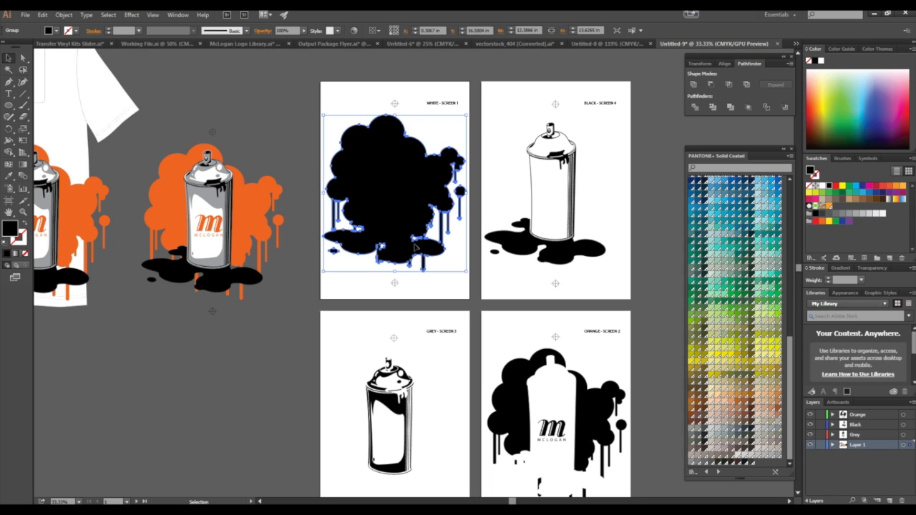
{"action": "key", "text": "z"}
{"action": "left_click_drag", "start_coordinate": [370, 153], "coordinate": [471, 107]}
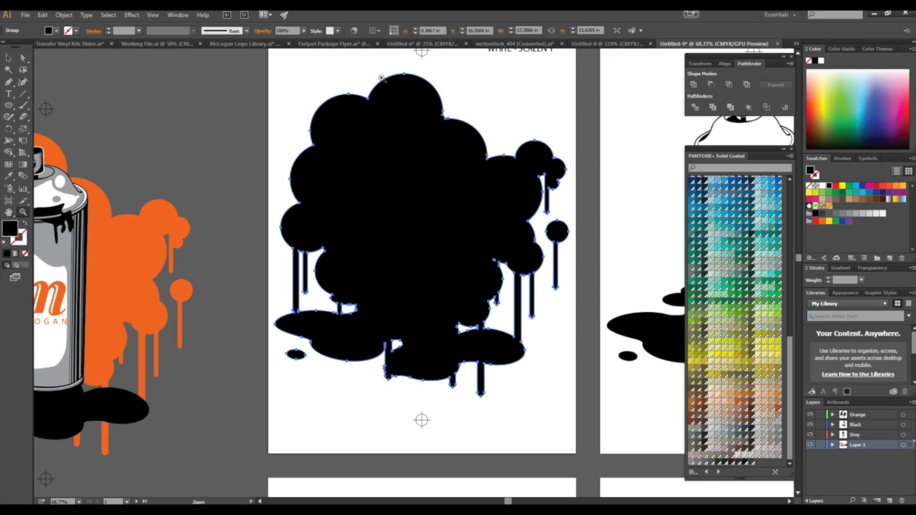
{"action": "left_click", "coordinate": [7, 63]}
{"action": "left_click", "coordinate": [414, 140]}
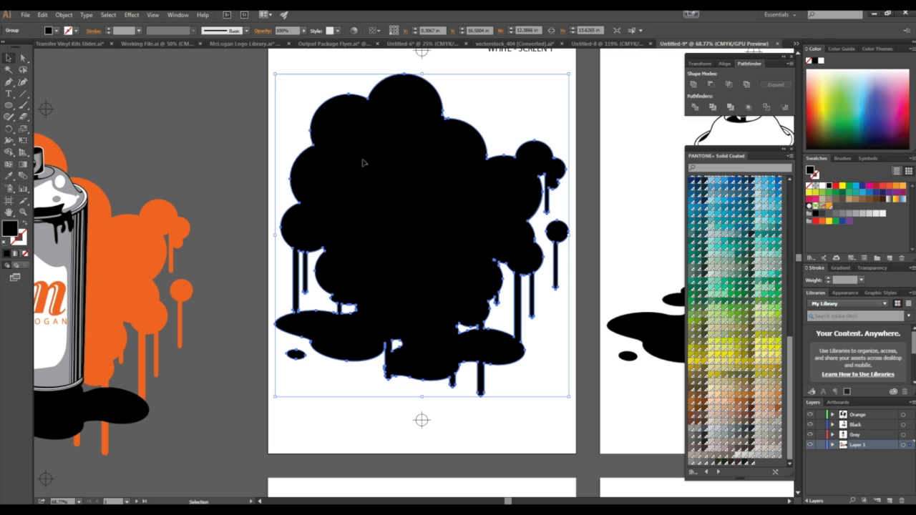
{"action": "left_click", "coordinate": [64, 14]}
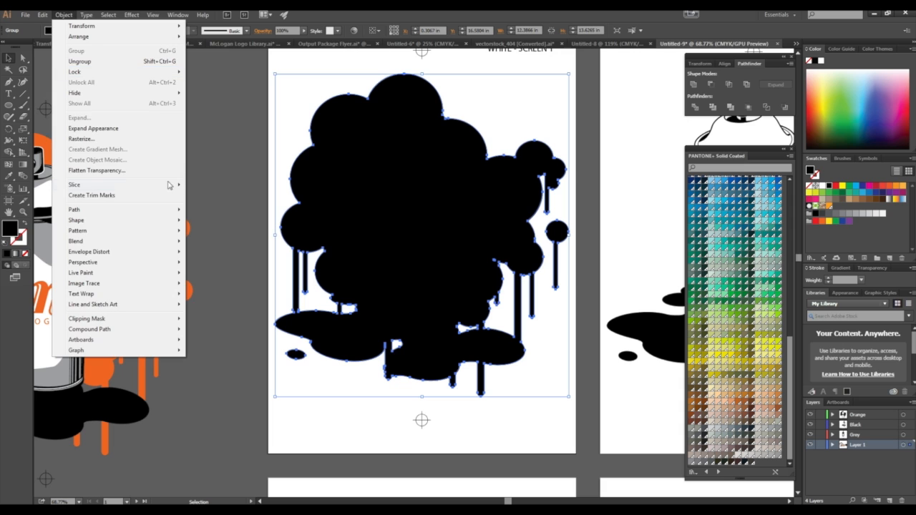
{"action": "mouse_move", "coordinate": [130, 210]}
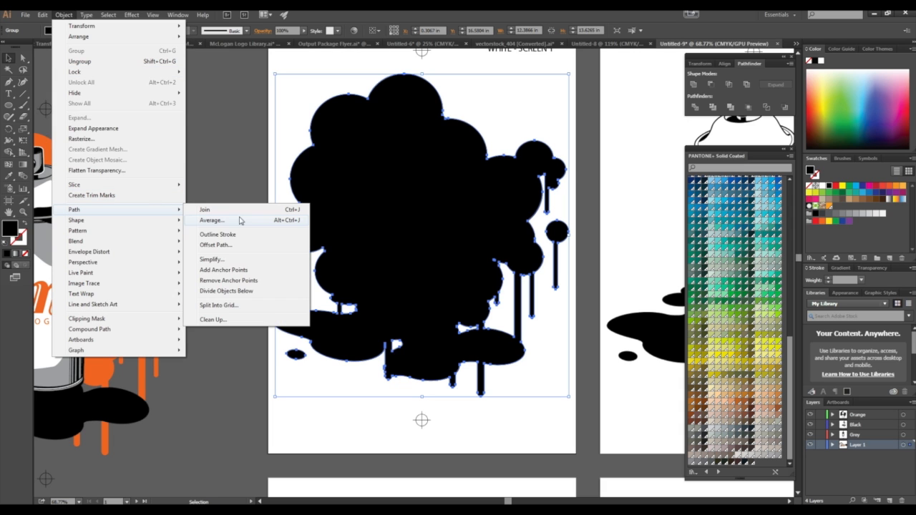
{"action": "left_click", "coordinate": [243, 244]}
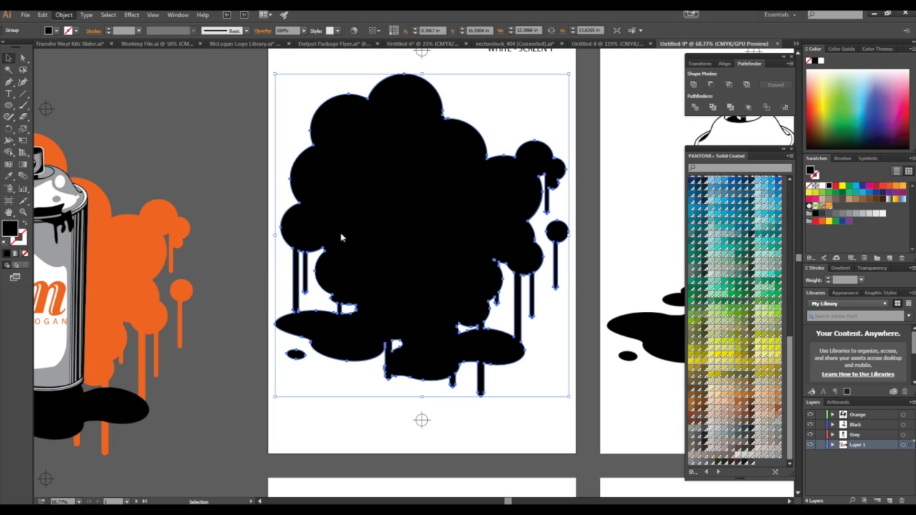
{"action": "left_click_drag", "start_coordinate": [481, 209], "coordinate": [244, 127]}
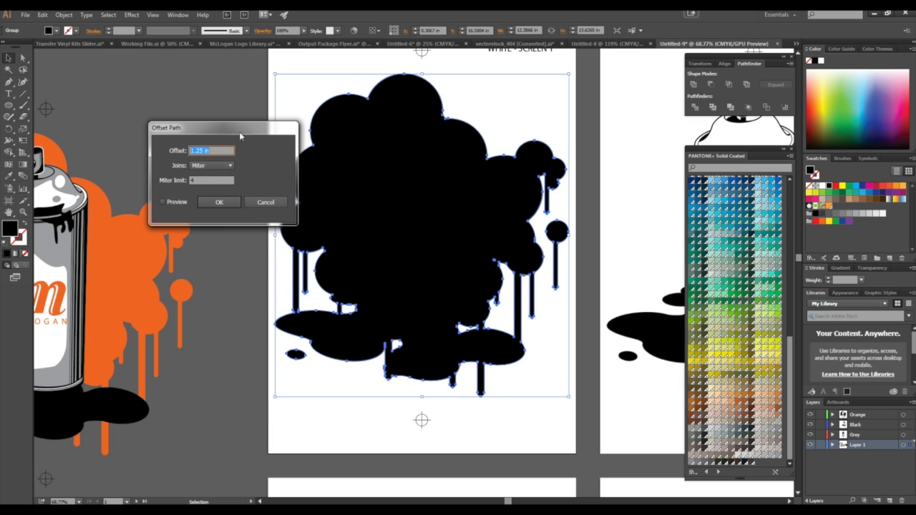
{"action": "left_click", "coordinate": [164, 203]}
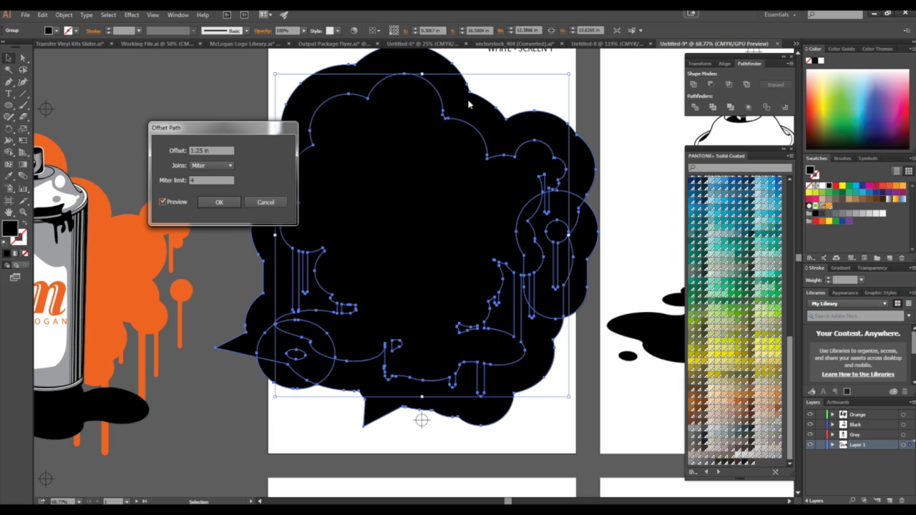
Step: Offset the splatter path by -0.01 in with Miter joins
{"action": "key", "text": "Tab"}
{"action": "type", "text": "-"}
{"action": "key", "text": "Tab"}
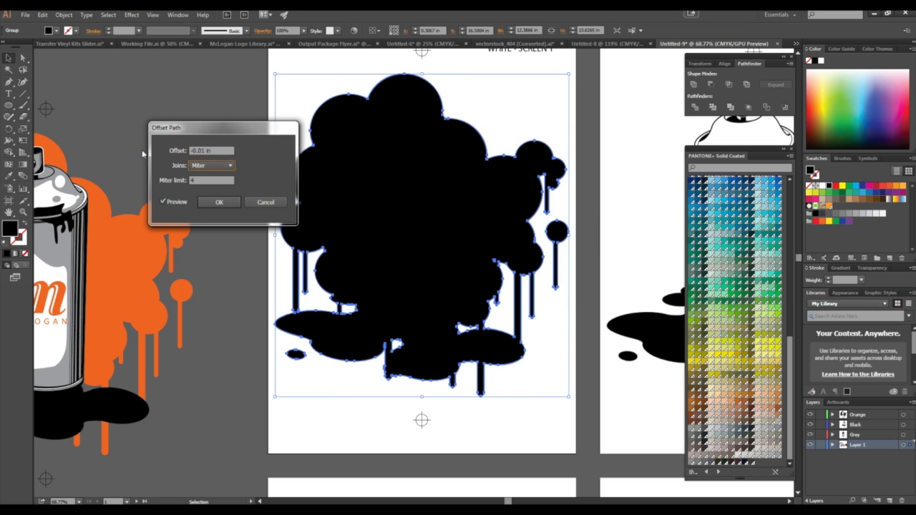
{"action": "double_click", "coordinate": [203, 151]}
{"action": "left_click", "coordinate": [228, 202]}
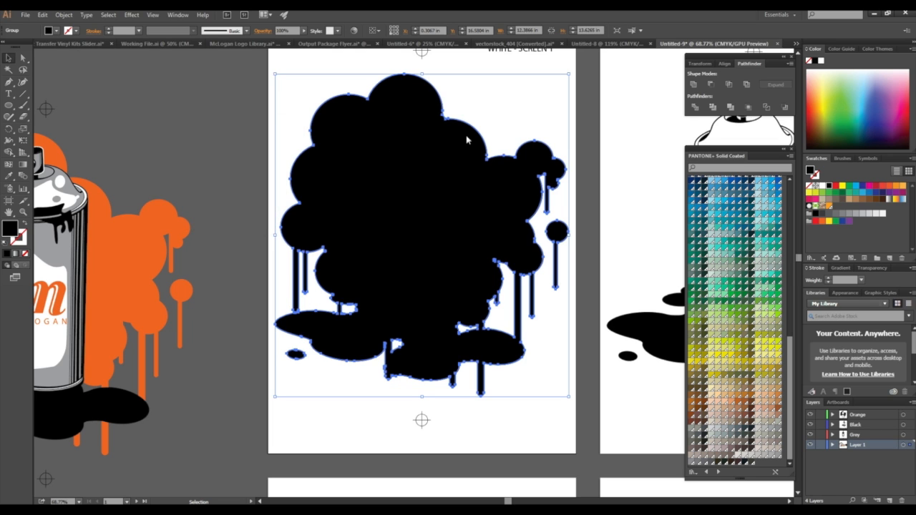
Step: Ungroup the offset result and delete the original outer splatter shape, keeping only the inset copy
{"action": "key", "text": "ctrl+shift+g"}
{"action": "key", "text": "ctrl+space"}
{"action": "left_click_drag", "start_coordinate": [471, 131], "coordinate": [675, 56]}
{"action": "left_click_drag", "start_coordinate": [503, 150], "coordinate": [575, 118]}
{"action": "left_click", "coordinate": [9, 58]}
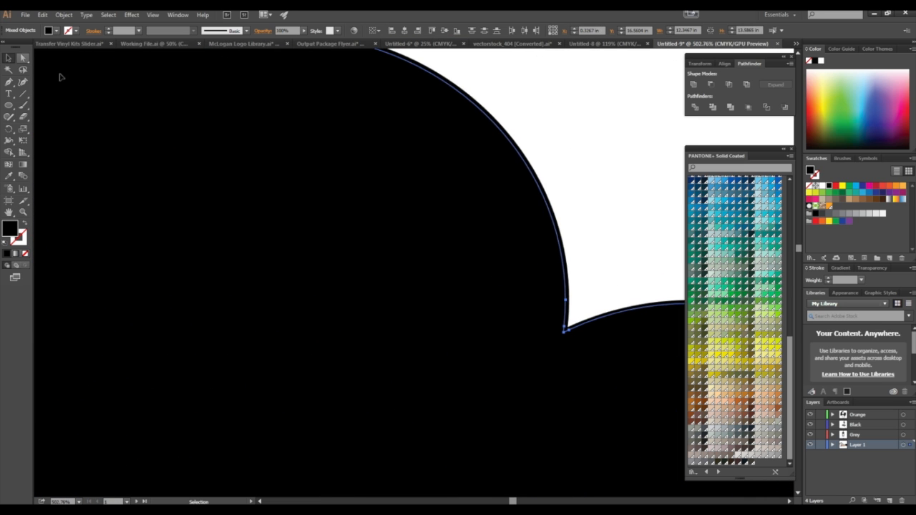
{"action": "left_click", "coordinate": [527, 198]}
{"action": "right_click", "coordinate": [527, 198]}
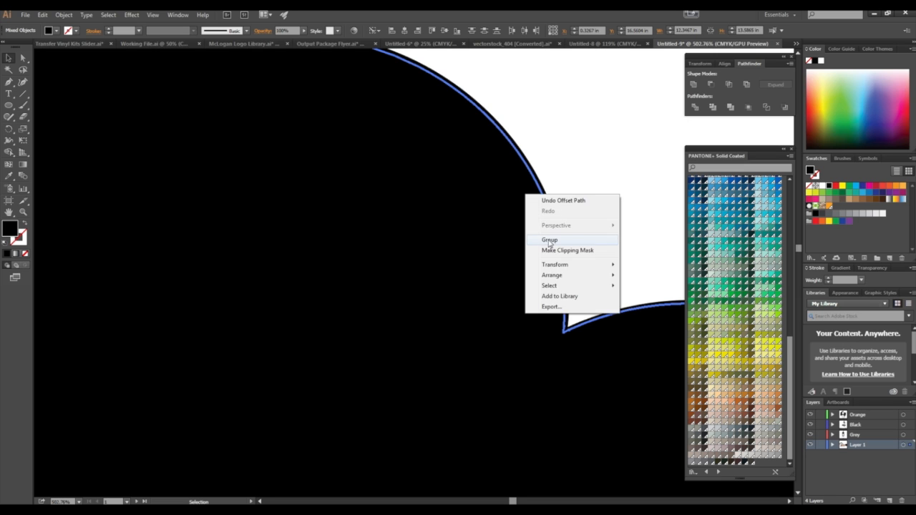
{"action": "left_click", "coordinate": [549, 239]}
{"action": "right_click", "coordinate": [519, 184]}
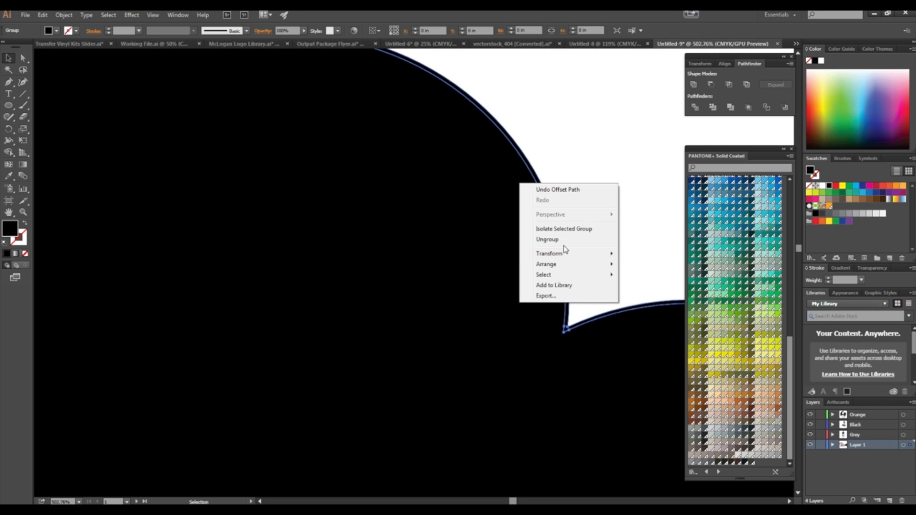
{"action": "left_click", "coordinate": [564, 239]}
{"action": "left_click", "coordinate": [563, 198]}
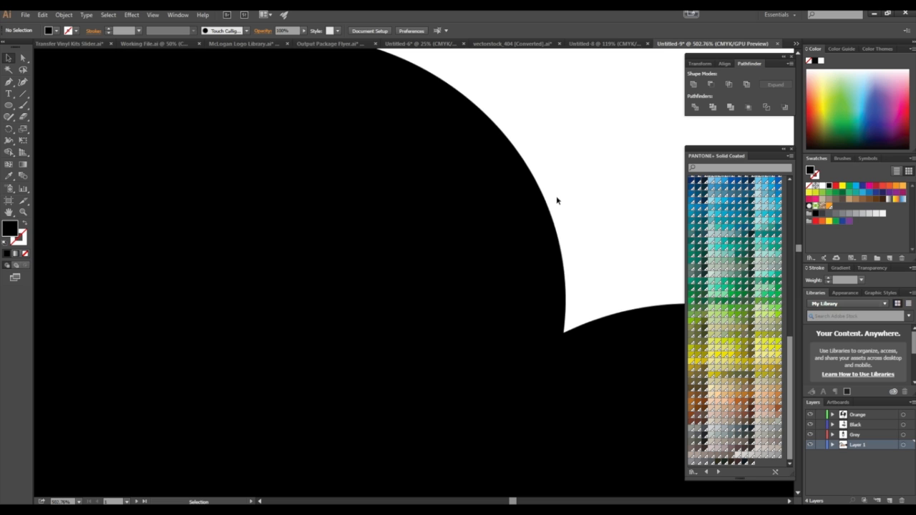
Step: Group the splatter, registration marks and label on the "WHITE - SCREEN 1" artboard and deselect them
{"action": "left_click", "coordinate": [152, 15]}
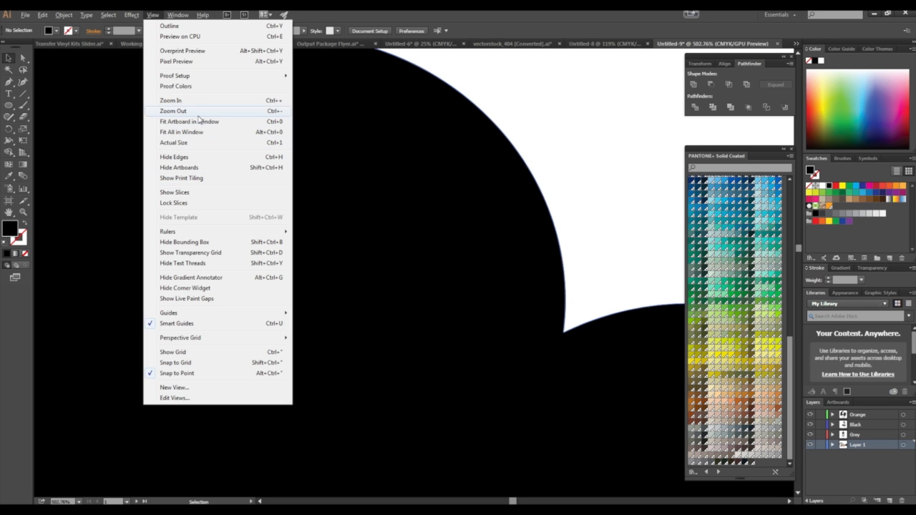
{"action": "left_click", "coordinate": [199, 122]}
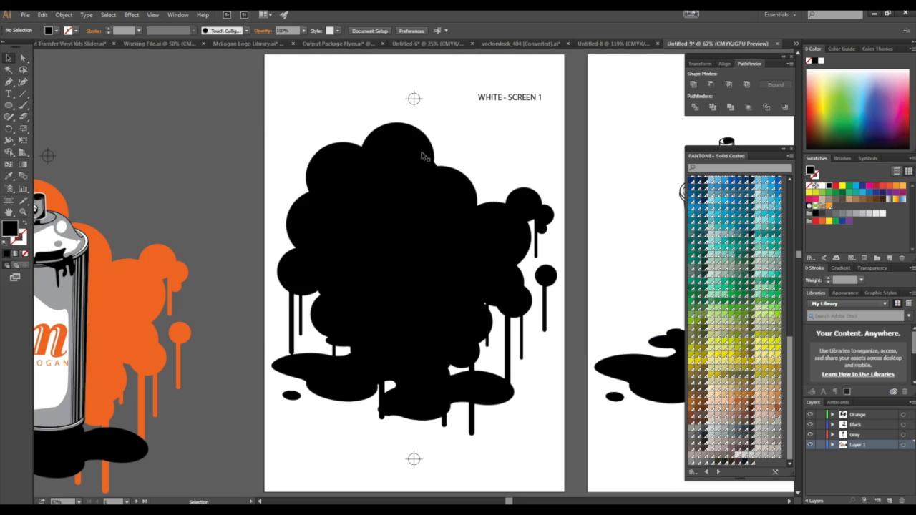
{"action": "left_click_drag", "start_coordinate": [564, 74], "coordinate": [241, 440]}
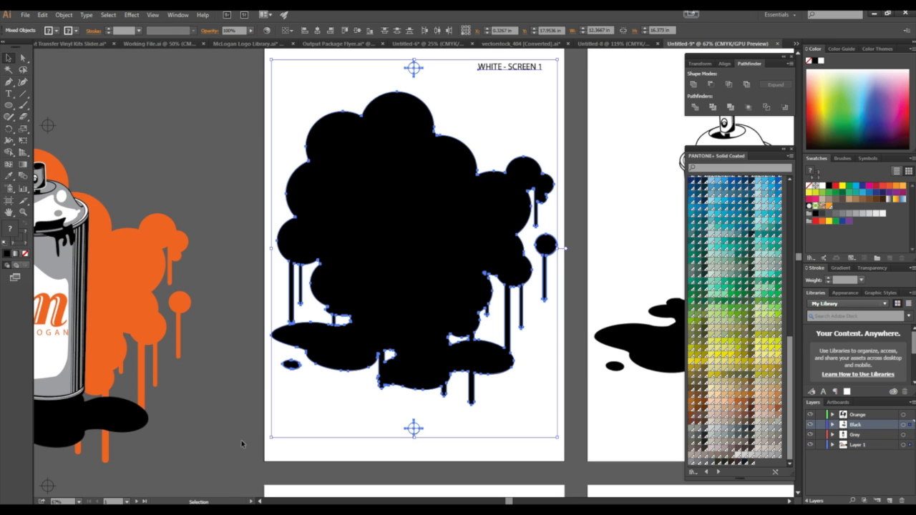
{"action": "key", "text": "ctrl+g"}
{"action": "left_click", "coordinate": [199, 324]}
Step: Open the print settings and choose the "AccuRIP to Epson 1430" printer with 13x19 Super B media
{"action": "scroll", "coordinate": [205, 327], "scroll_direction": "down", "scroll_amount": 3}
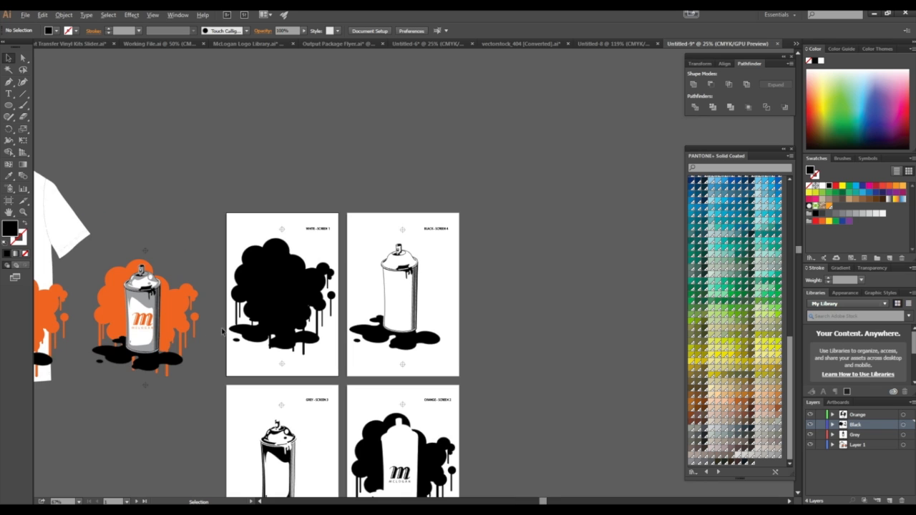
{"action": "scroll", "coordinate": [222, 331], "scroll_direction": "down", "scroll_amount": 1}
{"action": "scroll", "coordinate": [222, 330], "scroll_direction": "down", "scroll_amount": 1}
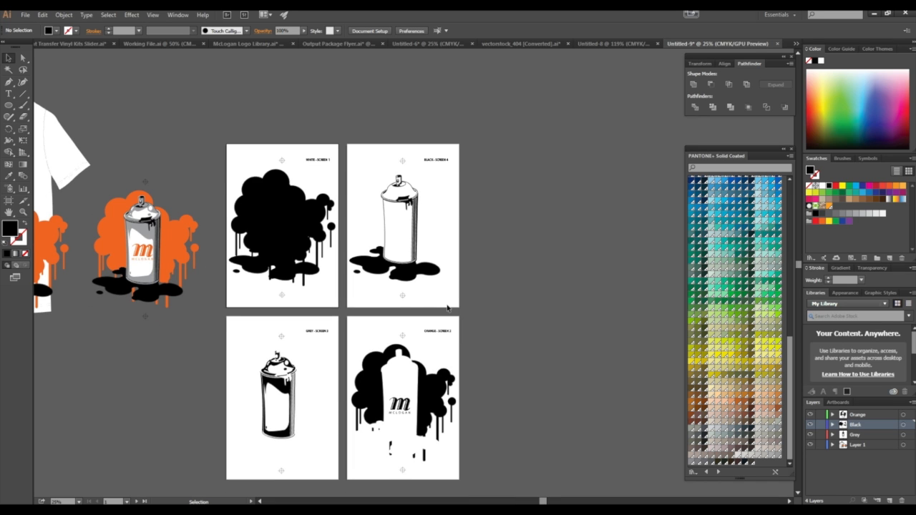
{"action": "key", "text": "space"}
{"action": "left_click_drag", "start_coordinate": [167, 390], "coordinate": [271, 357]}
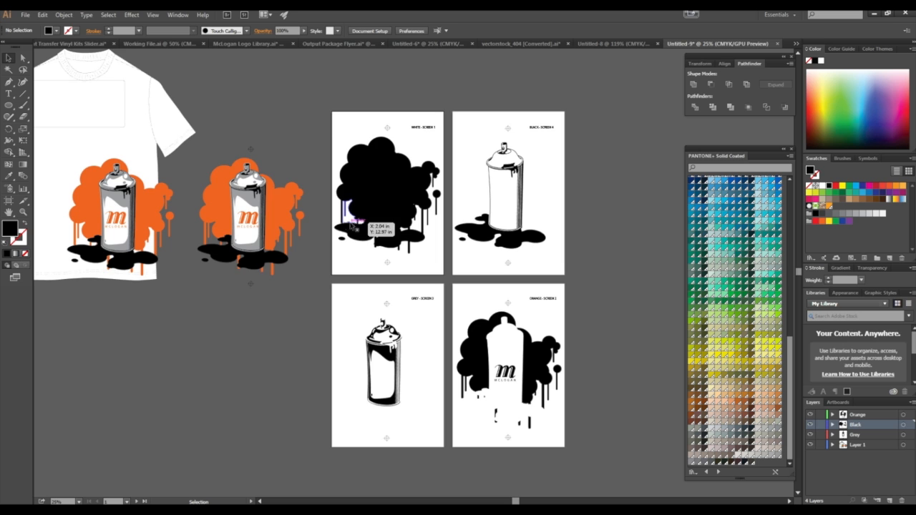
{"action": "left_click", "coordinate": [26, 14]}
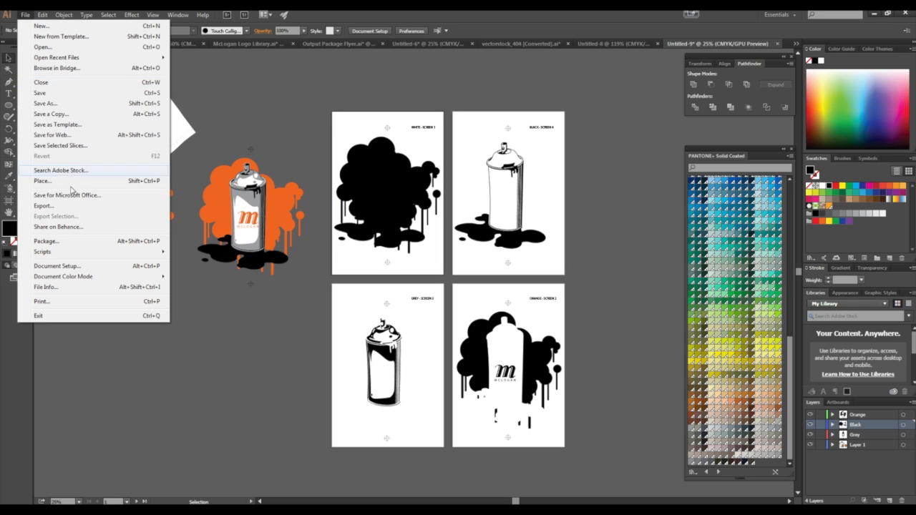
{"action": "left_click", "coordinate": [72, 301]}
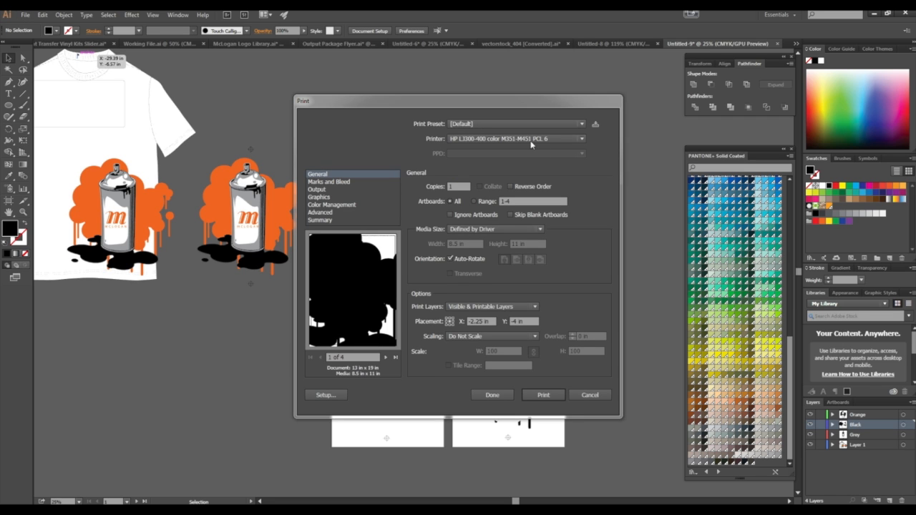
{"action": "left_click", "coordinate": [568, 140]}
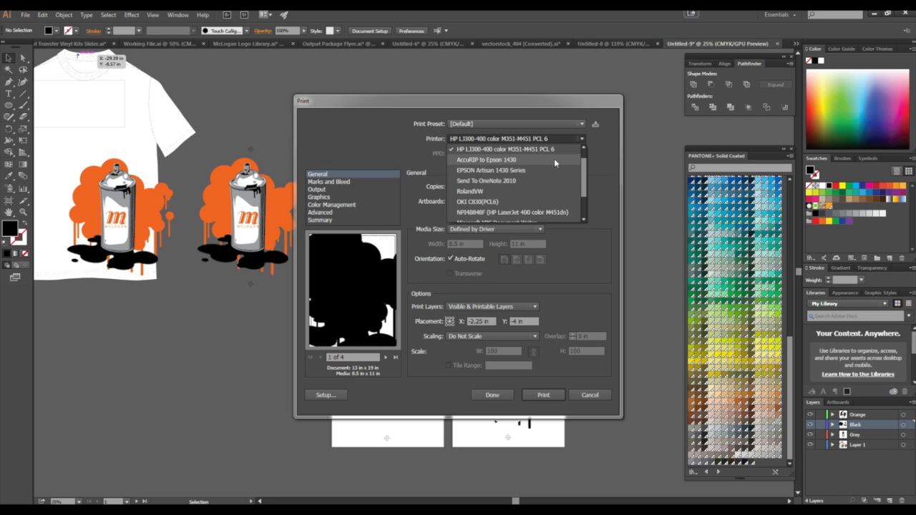
{"action": "left_click_drag", "start_coordinate": [585, 167], "coordinate": [585, 159]}
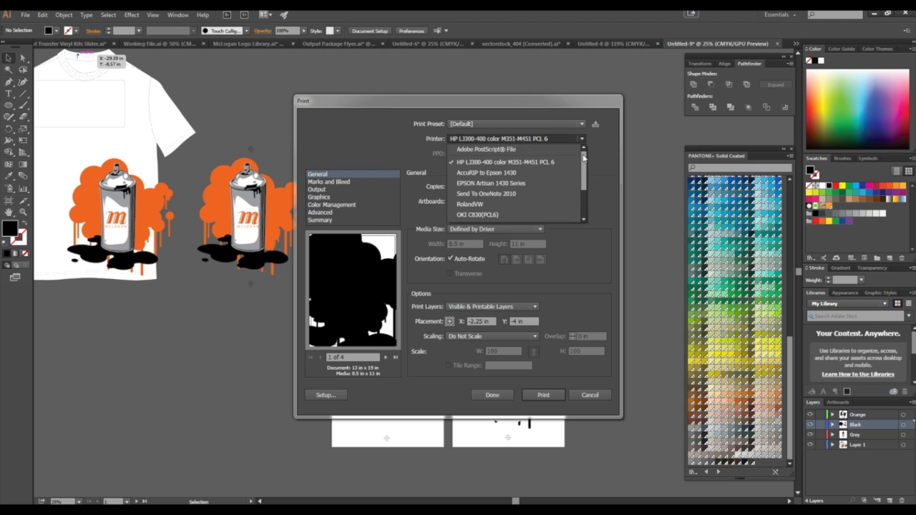
{"action": "left_click", "coordinate": [503, 174]}
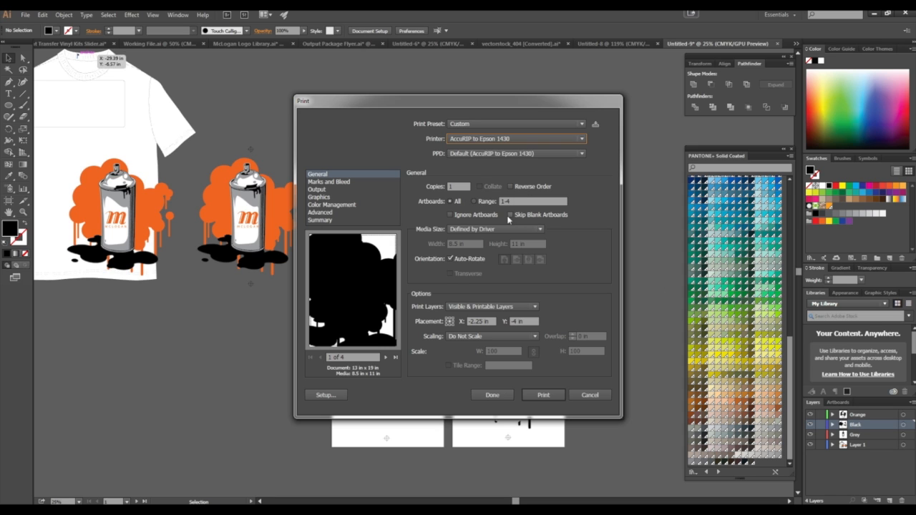
{"action": "left_click", "coordinate": [518, 230]}
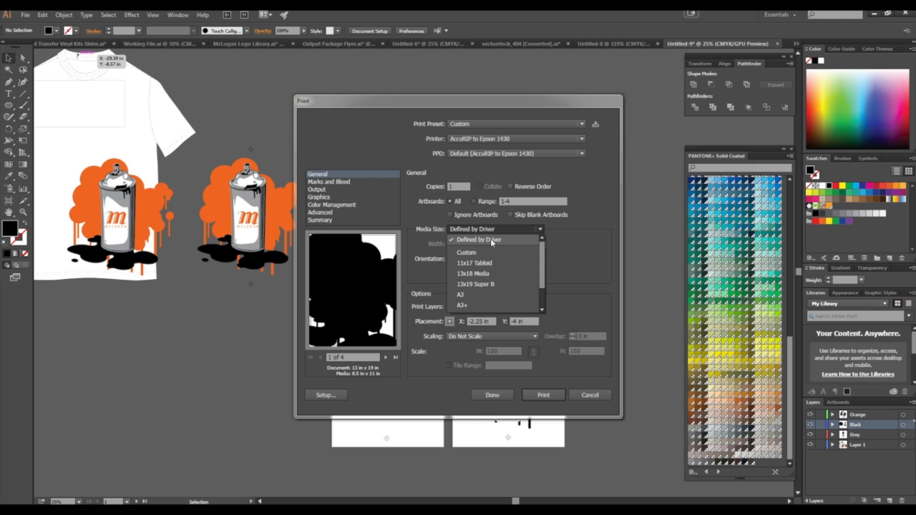
{"action": "left_click", "coordinate": [498, 283]}
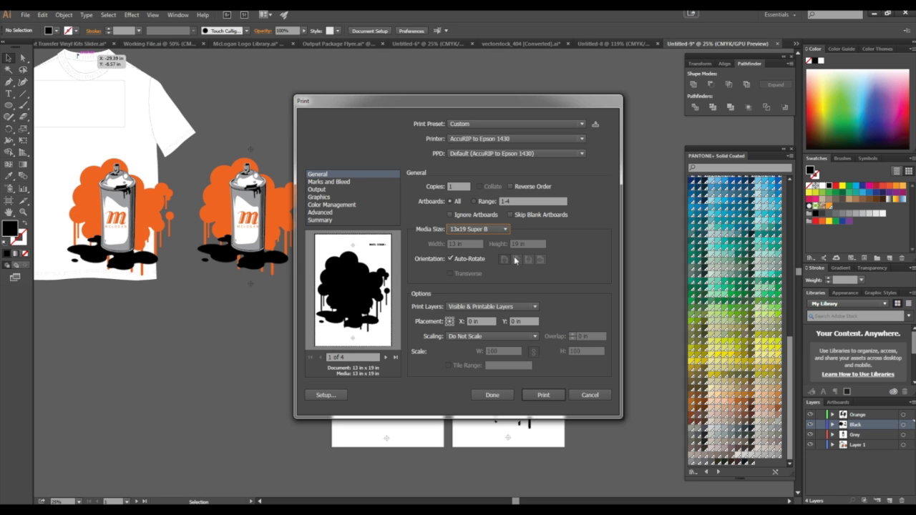
Step: Try limiting the print range to artboard 2, and set it back to all artboards
{"action": "left_click", "coordinate": [480, 202]}
{"action": "left_click", "coordinate": [486, 203]}
{"action": "type", "text": "2"}
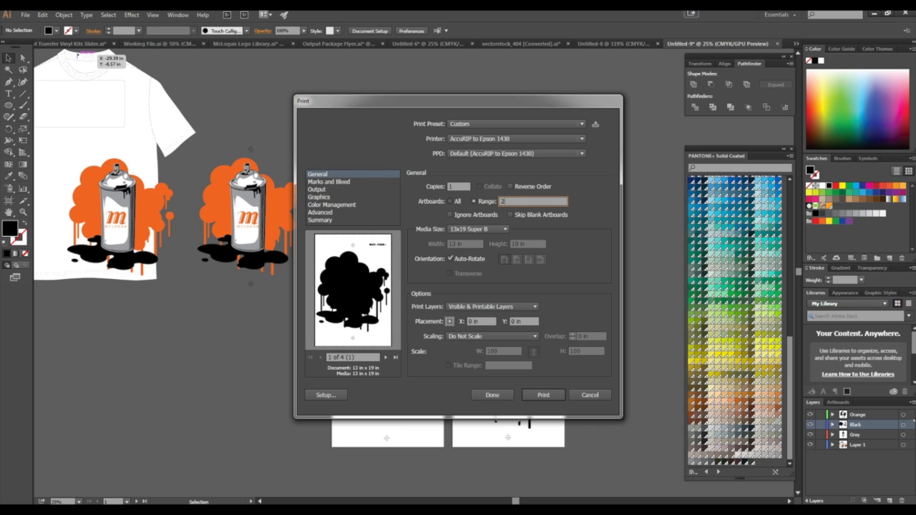
{"action": "key", "text": "Tab"}
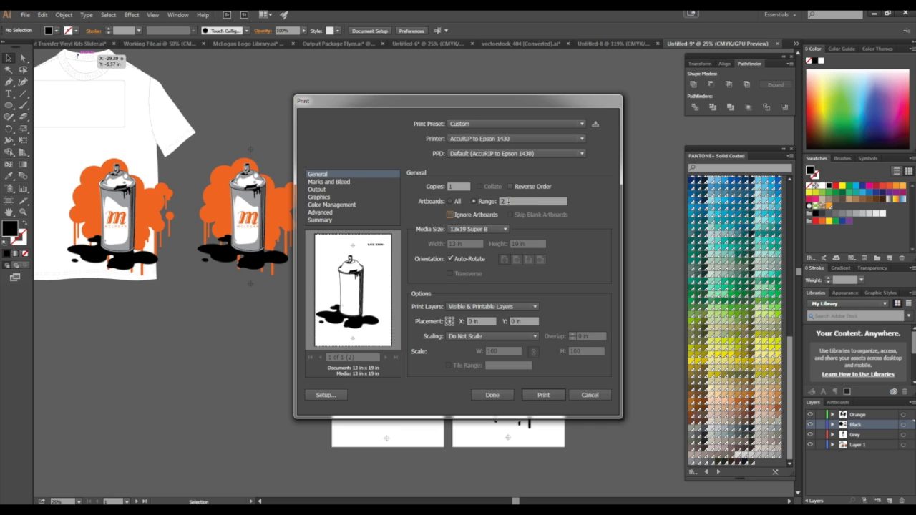
{"action": "left_click", "coordinate": [451, 201]}
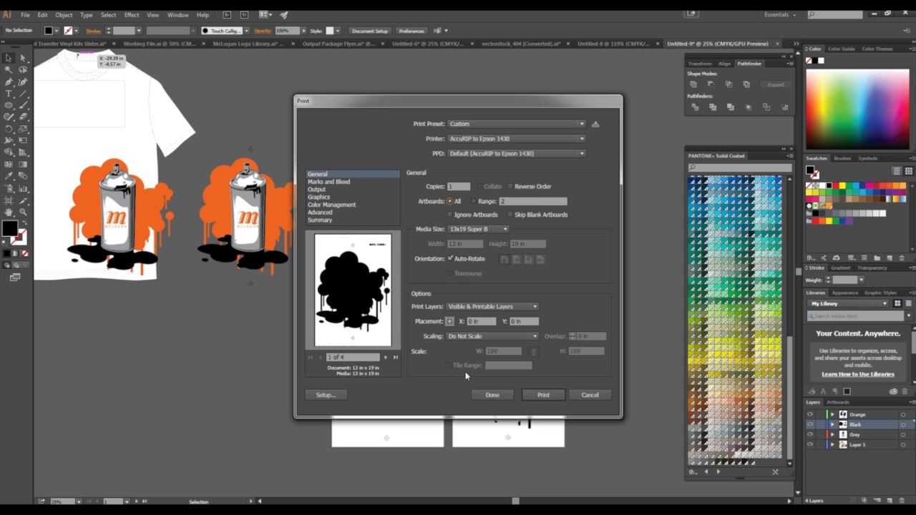
Step: Page through the print preview of all four artboards and send them to the printer
{"action": "left_click", "coordinate": [385, 358]}
{"action": "left_click", "coordinate": [386, 358]}
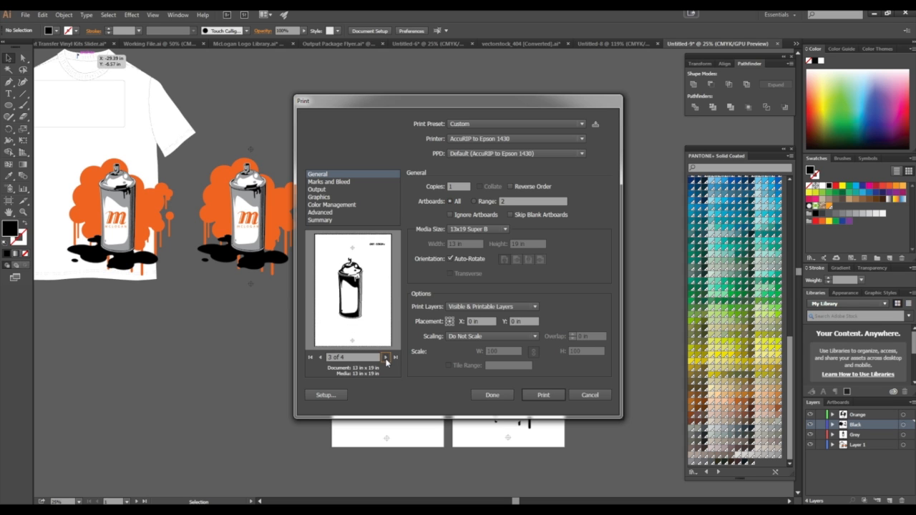
{"action": "left_click", "coordinate": [386, 357]}
{"action": "left_click", "coordinate": [319, 358]}
{"action": "left_click", "coordinate": [321, 357]}
{"action": "left_click", "coordinate": [321, 357]}
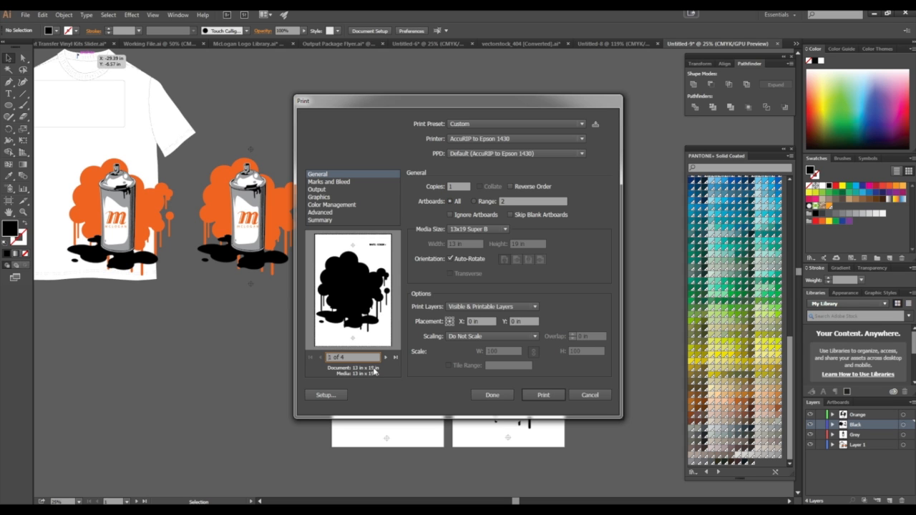
{"action": "left_click", "coordinate": [543, 395]}
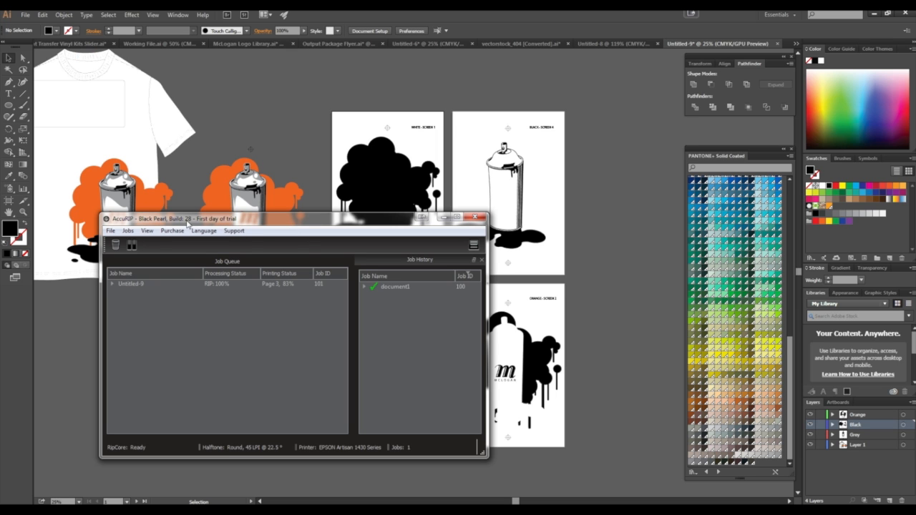
Step: Open the AccuRIP configuration and review the printer, media, ink coverage and resolution settings
{"action": "left_click_drag", "start_coordinate": [259, 222], "coordinate": [290, 204]}
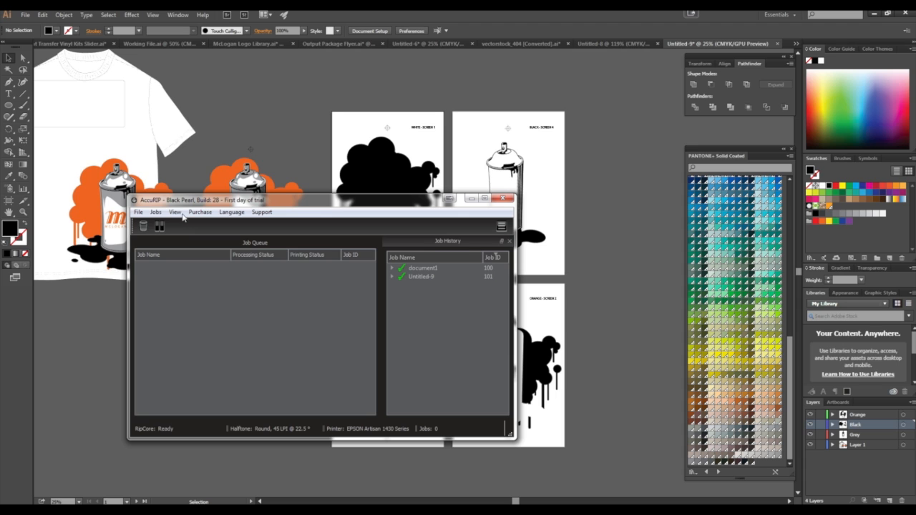
{"action": "left_click", "coordinate": [140, 215]}
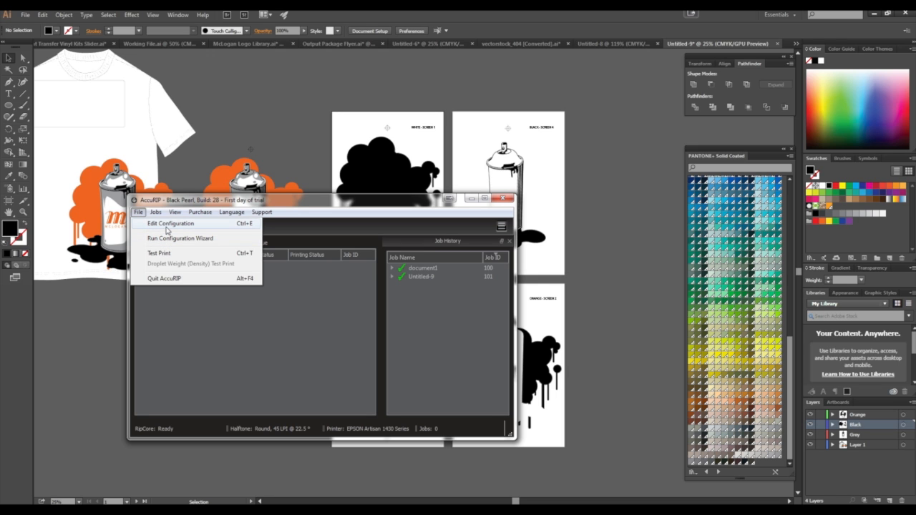
{"action": "left_click", "coordinate": [167, 224]}
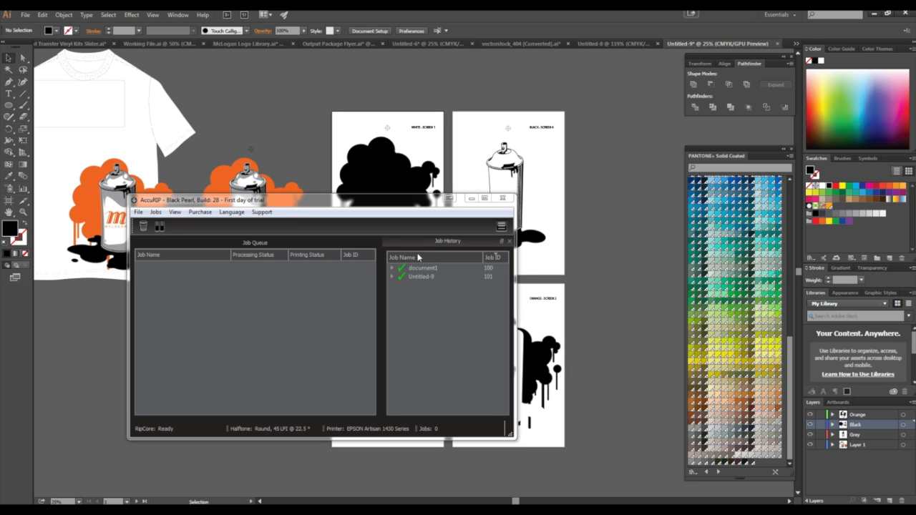
{"action": "left_click_drag", "start_coordinate": [915, 458], "coordinate": [162, 93]}
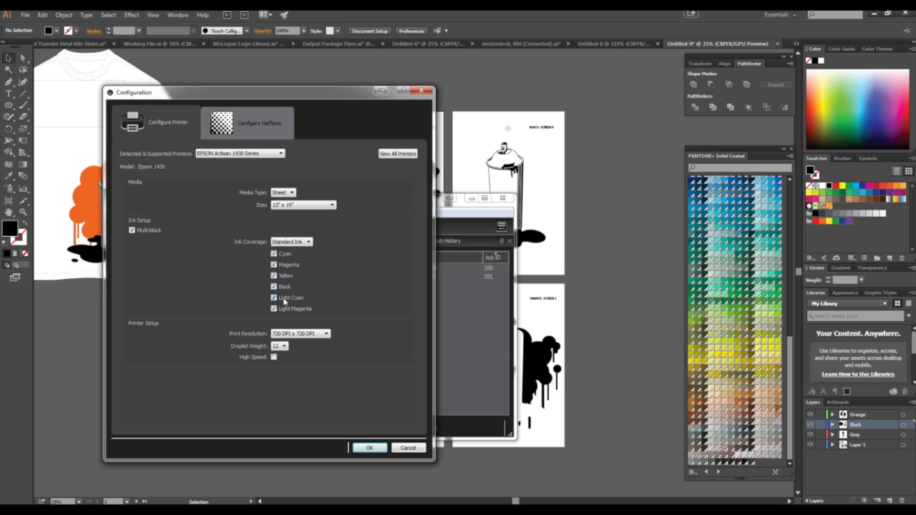
Step: Review the halftone screen, angle, frequency and dot gain options, keep the Round screen, and accept the configuration
{"action": "left_click", "coordinate": [256, 120]}
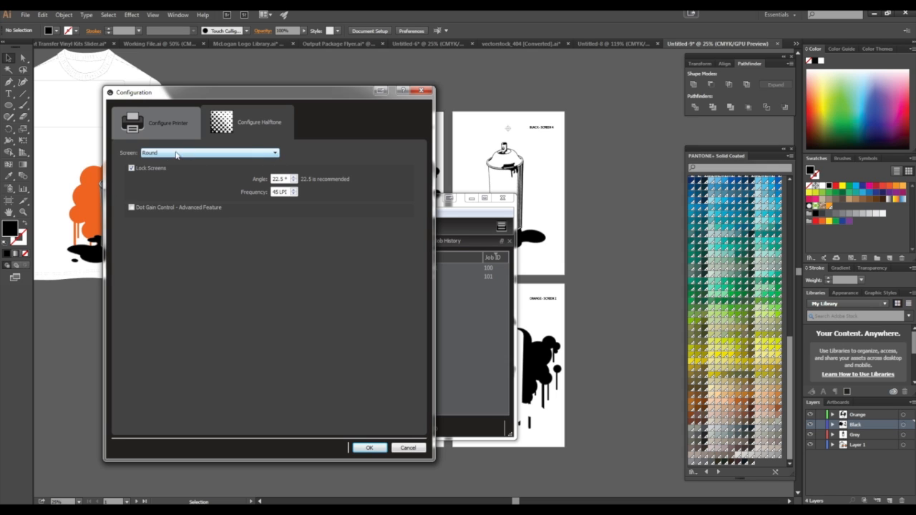
{"action": "left_click", "coordinate": [275, 154]}
{"action": "left_click", "coordinate": [174, 158]}
{"action": "left_click", "coordinate": [175, 156]}
{"action": "left_click", "coordinate": [381, 172]}
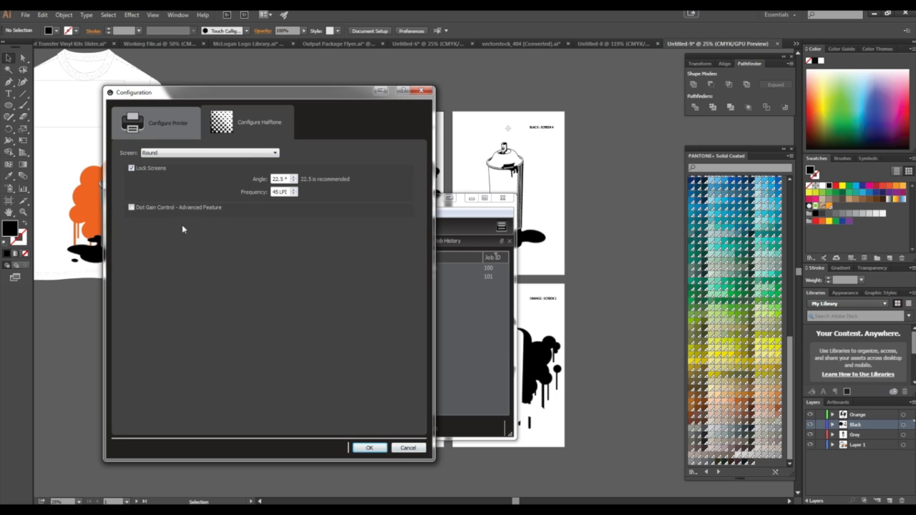
{"action": "left_click", "coordinate": [132, 207]}
{"action": "left_click", "coordinate": [149, 209]}
{"action": "left_click", "coordinate": [370, 447]}
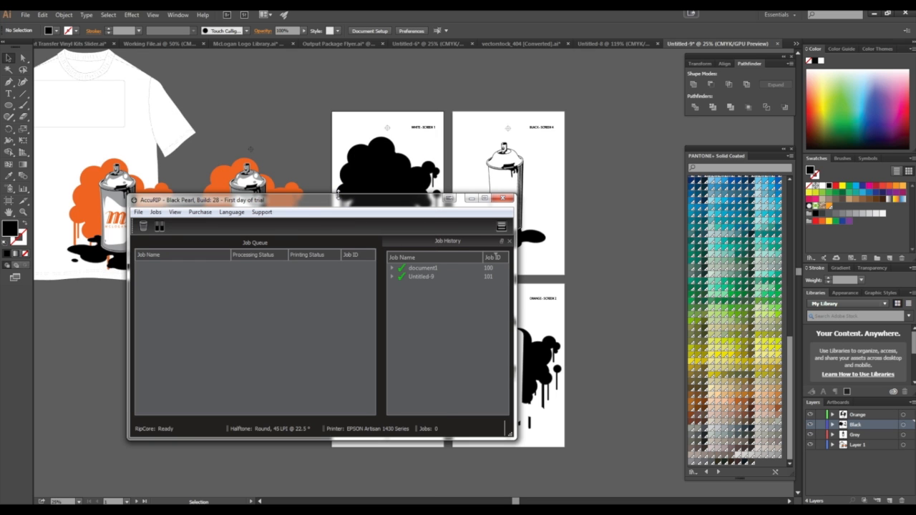
Step: Move the AccuRIP window off the artwork, return to the Illustrator document, and leave the artwork deselected
{"action": "left_click_drag", "start_coordinate": [251, 192], "coordinate": [0, 134]}
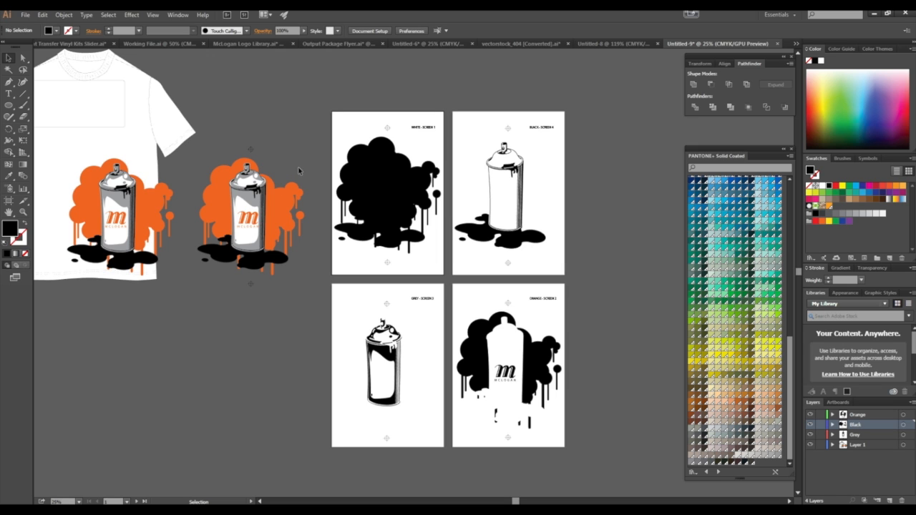
{"action": "left_click", "coordinate": [293, 236]}
{"action": "left_click", "coordinate": [284, 300]}
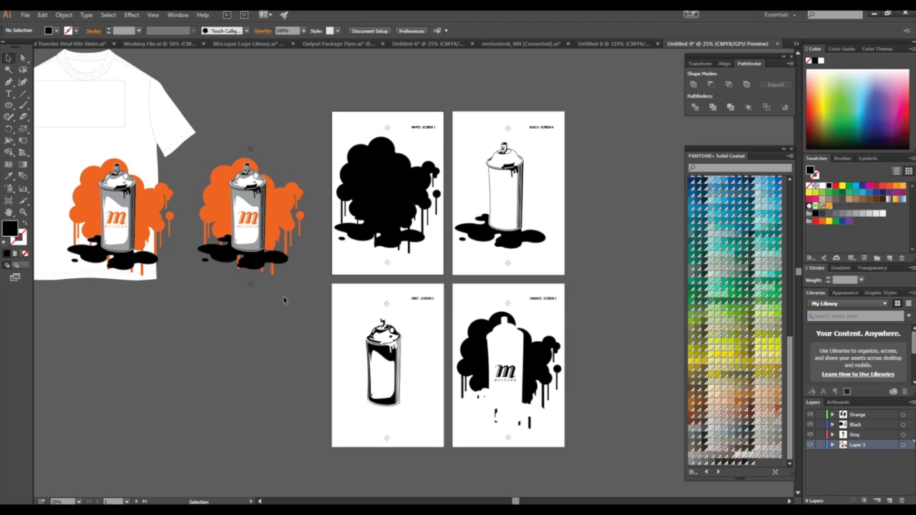